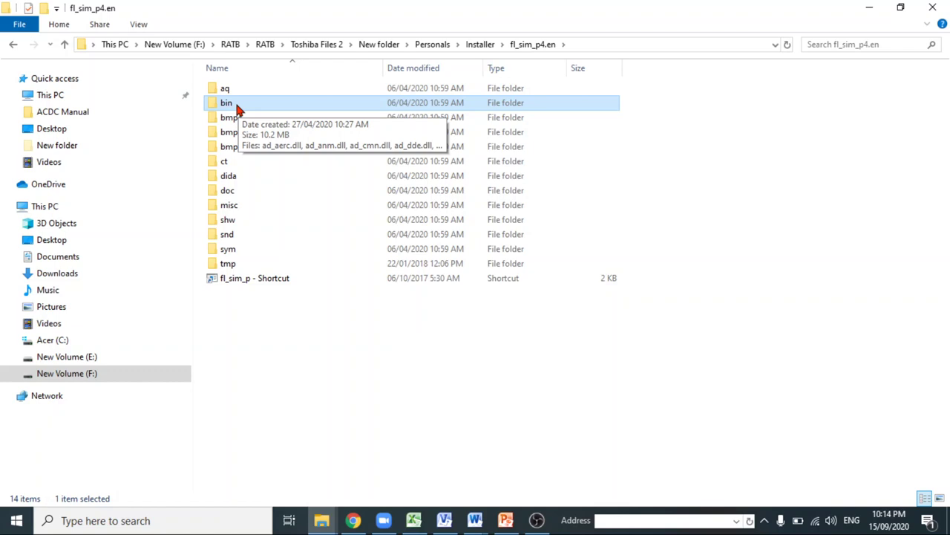
# Step: Launch the fl_sim_p application from the bin folder and create a new blank circuit diagram
pyautogui.doubleClick(238, 108)
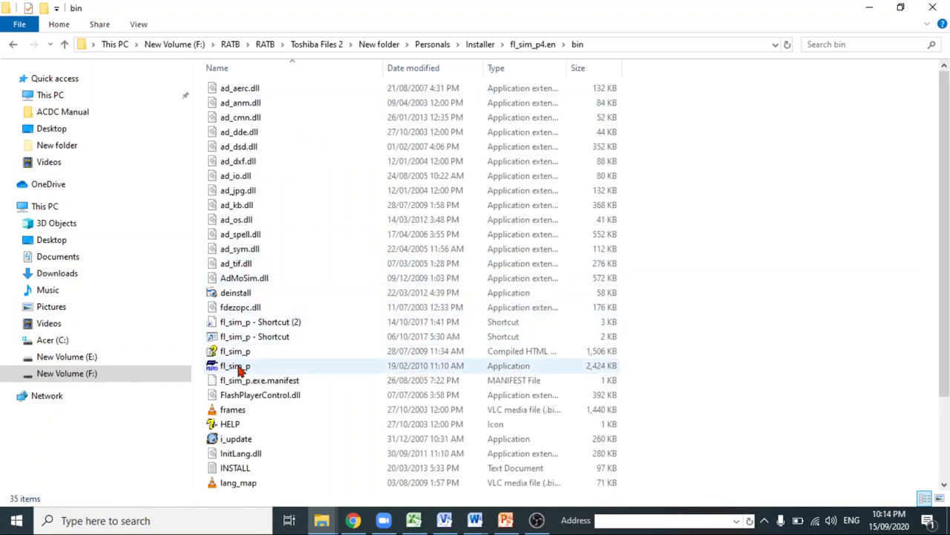
pyautogui.doubleClick(239, 368)
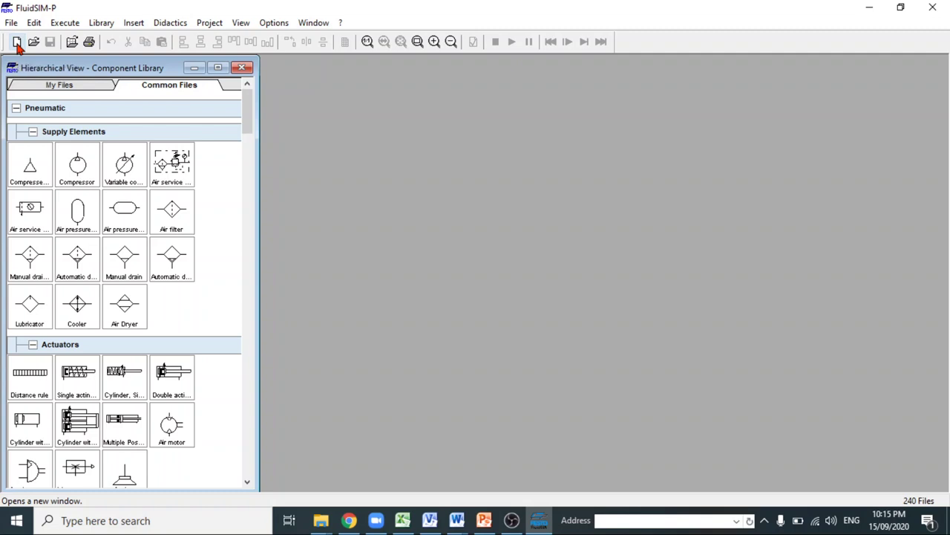
pyautogui.click(17, 43)
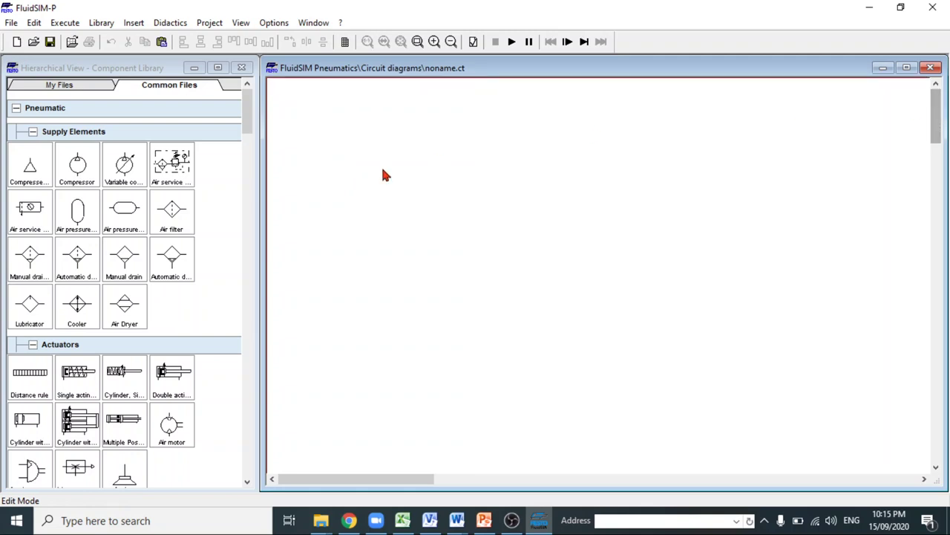
# Step: Place two double acting cylinders side by side near the top of the circuit diagram
pyautogui.moveTo(246, 123)
pyautogui.mouseDown()
pyautogui.moveTo(249, 156)
pyautogui.moveTo(248, 123)
pyautogui.mouseUp()
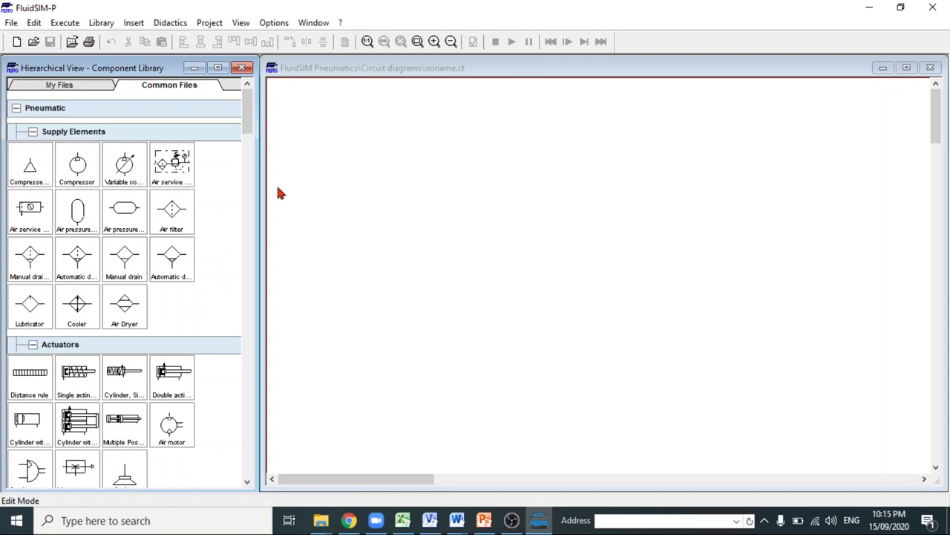
pyautogui.moveTo(248, 121); pyautogui.dragTo(250, 138)
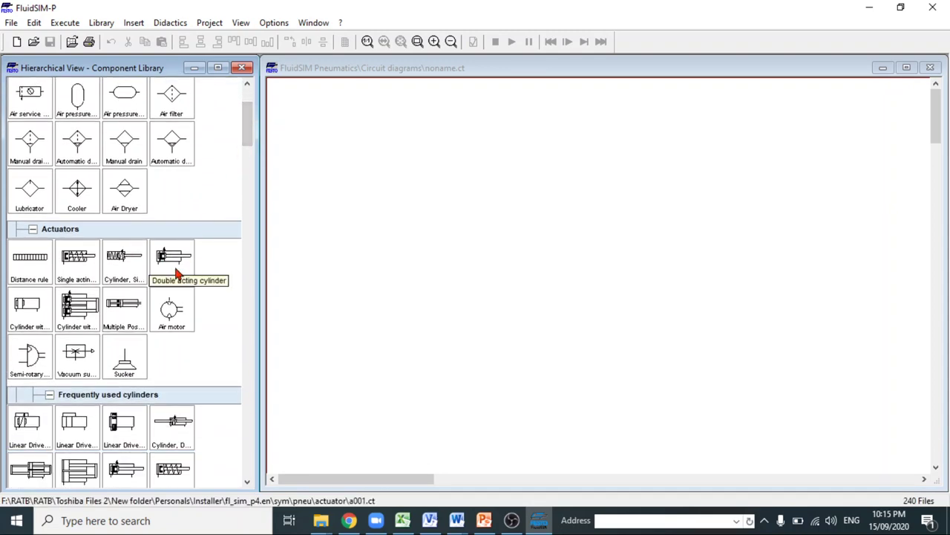
pyautogui.moveTo(171, 264); pyautogui.dragTo(360, 130)
pyautogui.click(369, 209)
pyautogui.moveTo(170, 275); pyautogui.dragTo(532, 117)
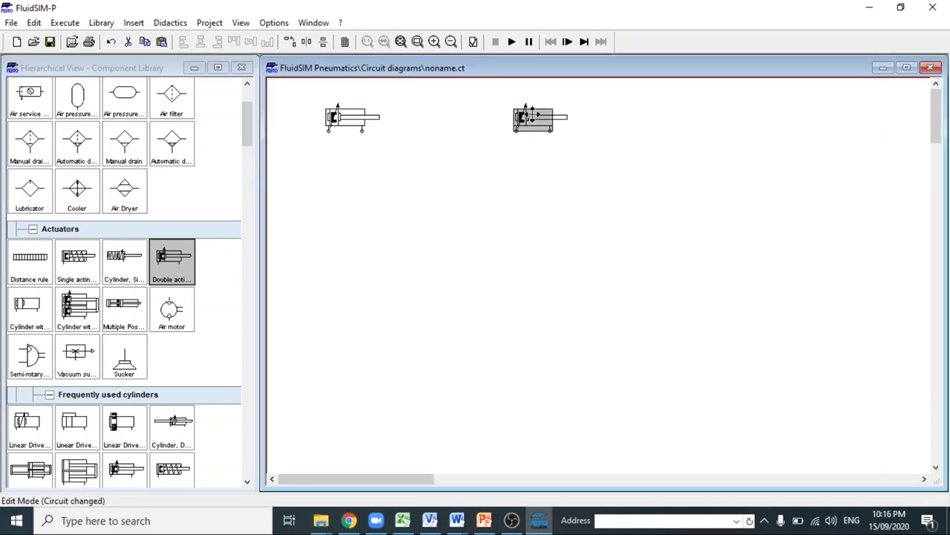
# Step: Shift both cylinders slightly down and view the left cylinder's configuration without changing it
pyautogui.click(346, 127)
pyautogui.moveTo(346, 127); pyautogui.dragTo(349, 132)
pyautogui.moveTo(536, 118); pyautogui.dragTo(531, 127)
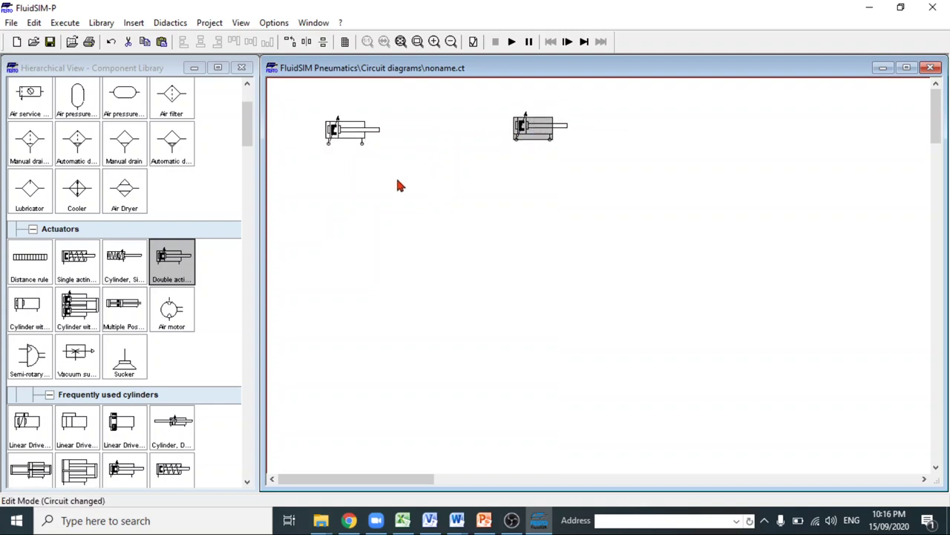
pyautogui.doubleClick(343, 138)
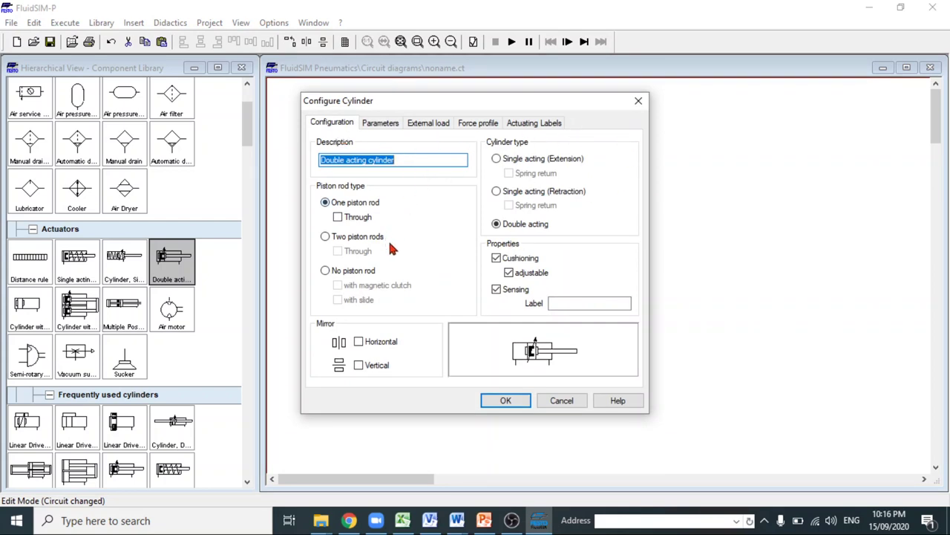
pyautogui.click(638, 102)
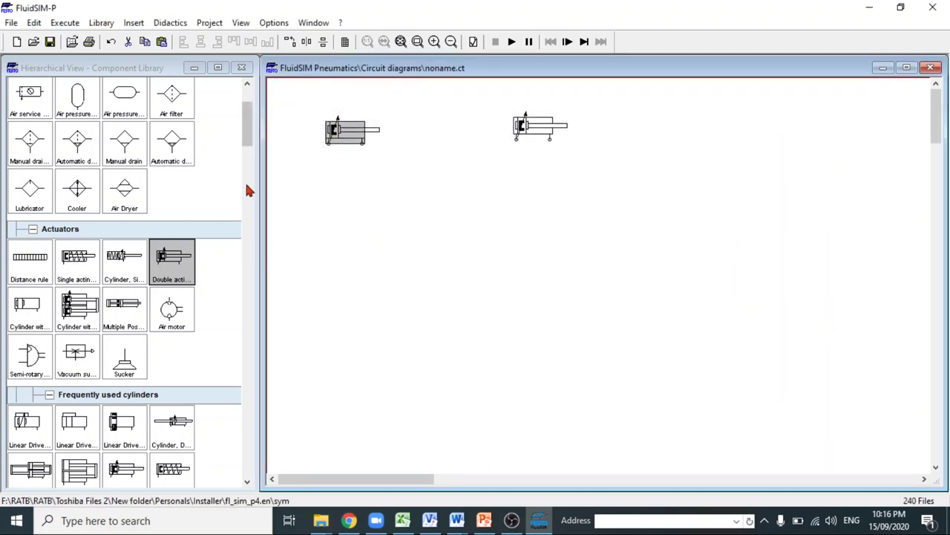
# Step: Place a spring-return 5/2-way solenoid valve below the left cylinder and move the cylinder so it lines up above the valve
pyautogui.moveTo(250, 140); pyautogui.dragTo(247, 233)
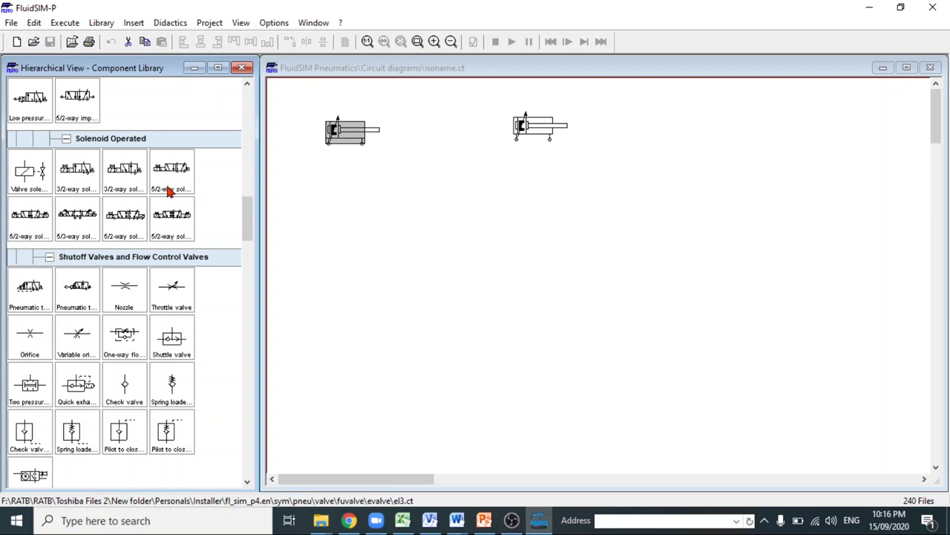
pyautogui.moveTo(174, 179); pyautogui.dragTo(371, 229)
pyautogui.moveTo(352, 131); pyautogui.dragTo(386, 126)
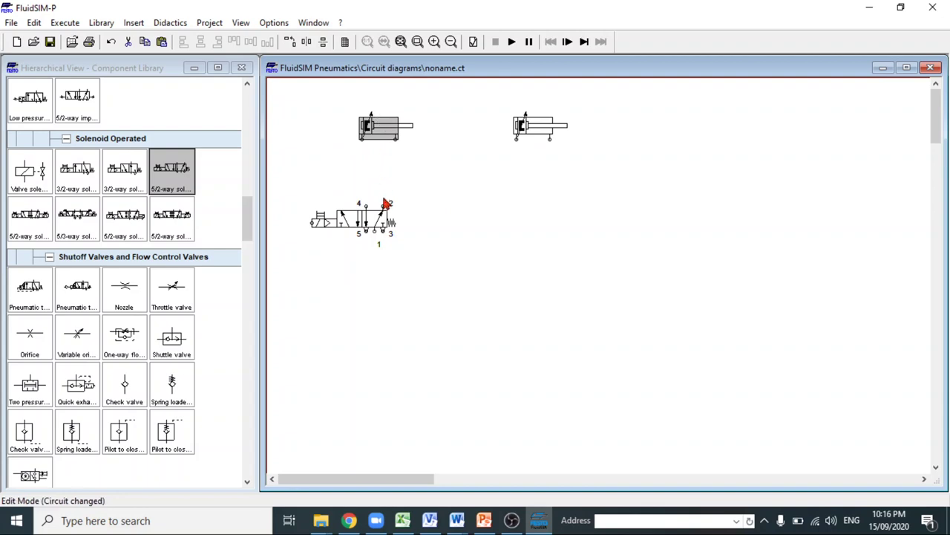
pyautogui.moveTo(386, 204); pyautogui.dragTo(380, 252)
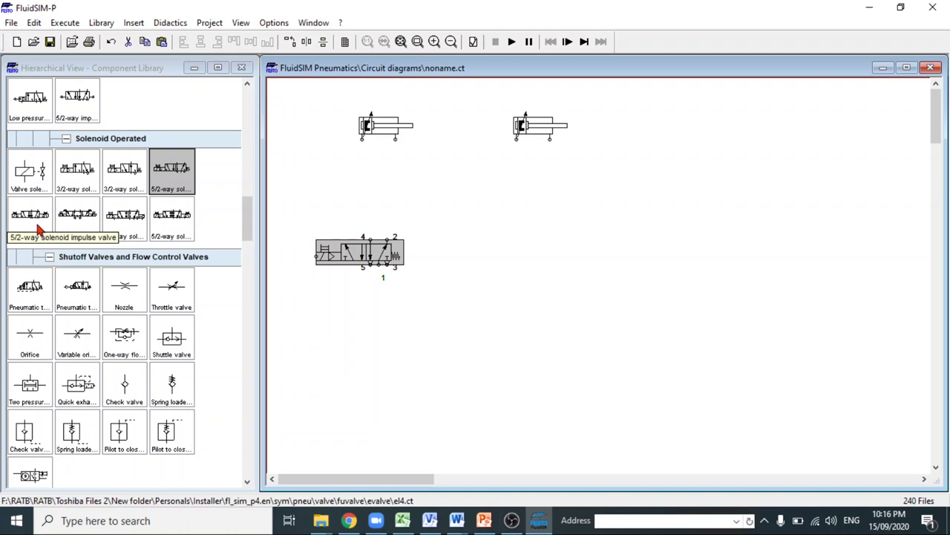
# Step: Place a 5/2-way solenoid impulse valve below the right cylinder, aligning it with the other valve and centring the cylinder above it
pyautogui.moveTo(41, 228); pyautogui.dragTo(543, 253)
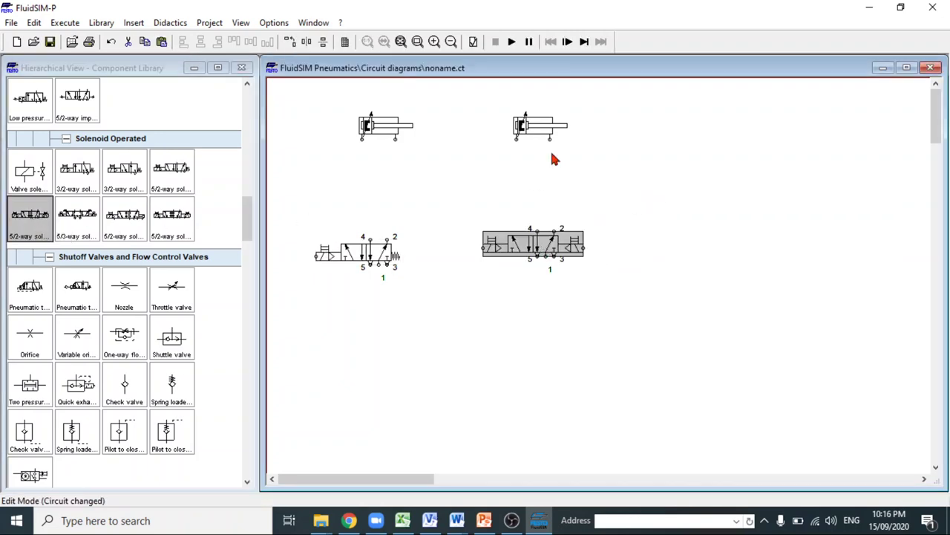
pyautogui.moveTo(544, 123); pyautogui.dragTo(551, 113)
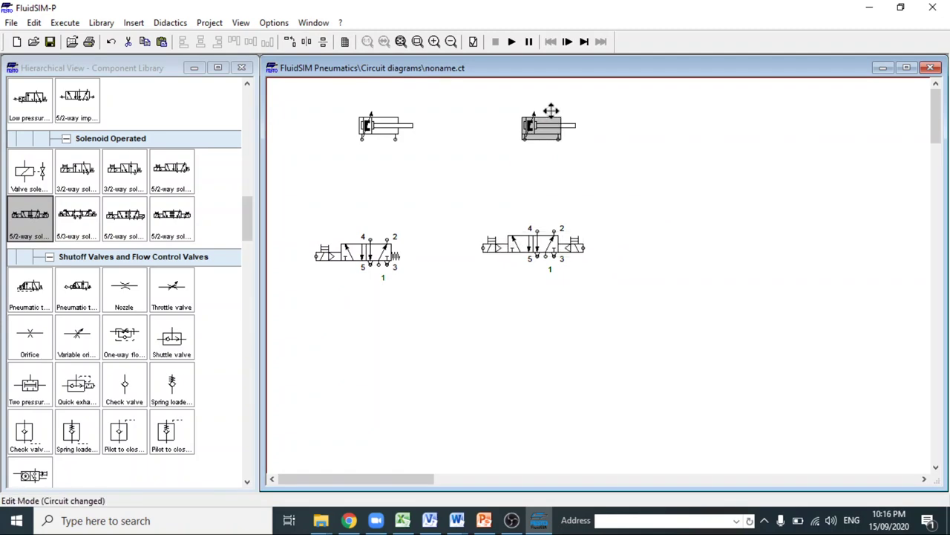
pyautogui.moveTo(549, 248); pyautogui.dragTo(550, 258)
pyautogui.click(407, 163)
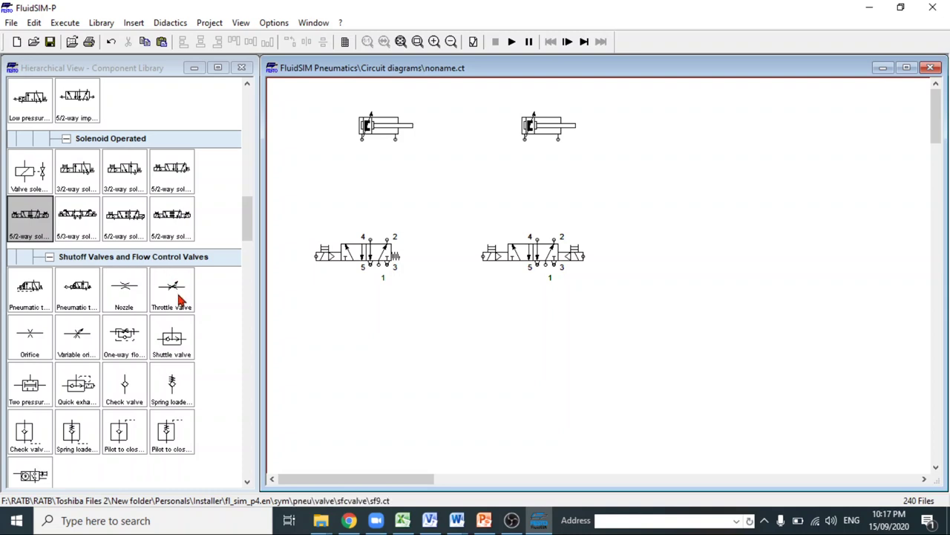
# Step: Insert a throttle valve between the left cylinder and its solenoid valve, rotated to vertical under the cylinder's left port
pyautogui.moveTo(170, 289); pyautogui.dragTo(367, 191)
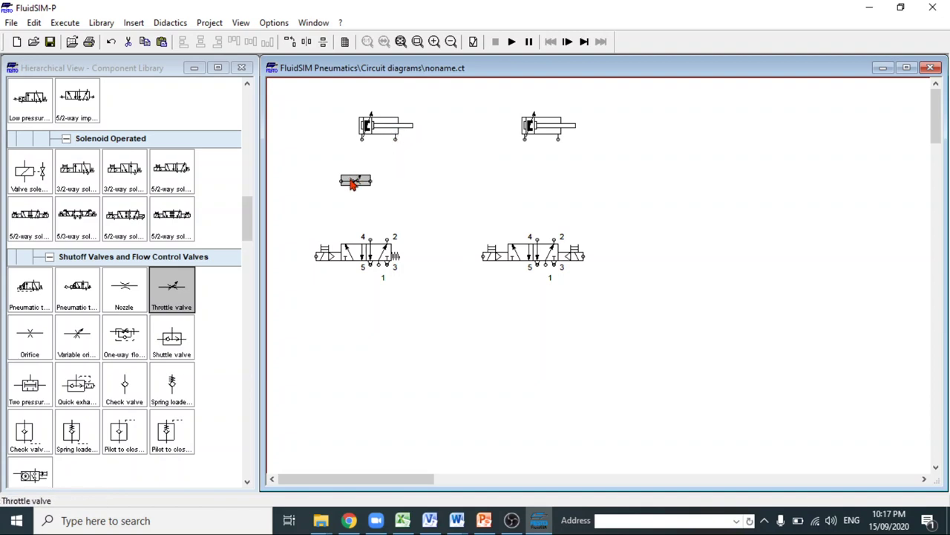
pyautogui.moveTo(353, 184)
pyautogui.click(290, 43)
pyautogui.moveTo(359, 180); pyautogui.dragTo(361, 187)
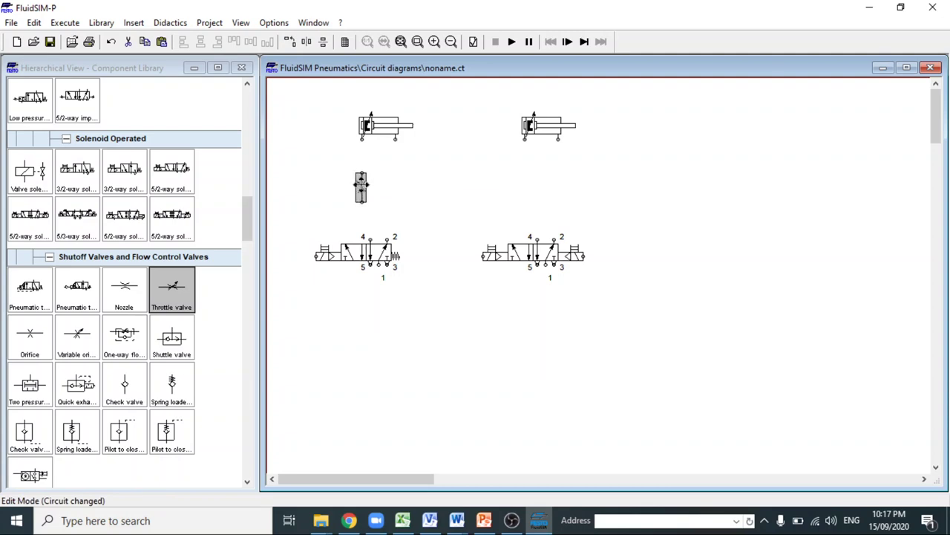
# Step: Set the throttle valve's opening level to 20 %
pyautogui.doubleClick(362, 187)
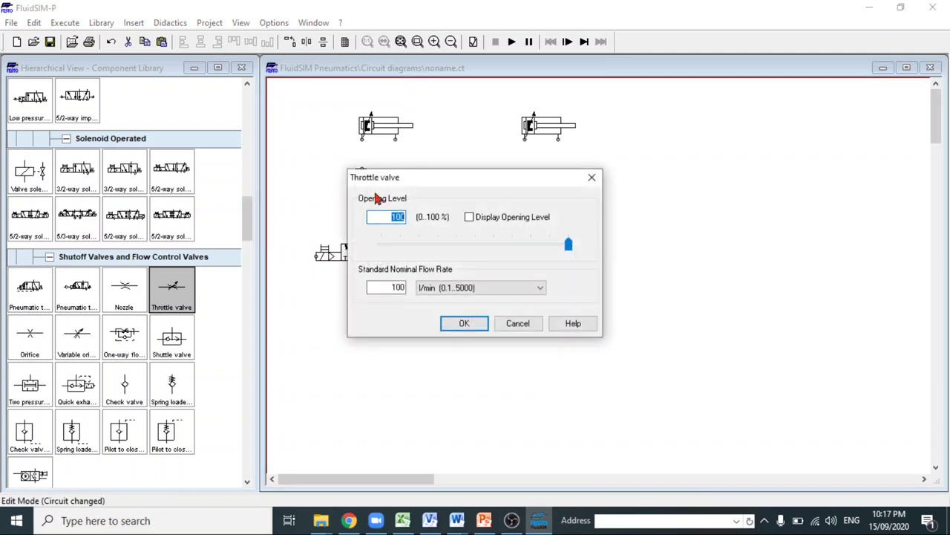
pyautogui.write('20')
pyautogui.press('Return')
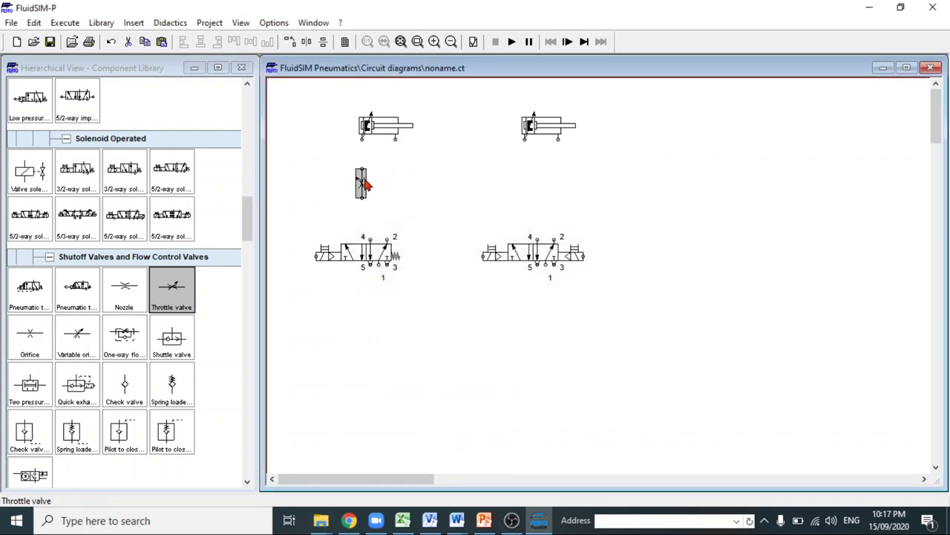
# Step: Duplicate the throttle valve until one stands below each port of both cylinders
pyautogui.hotkey('ctrl', 'c')
pyautogui.hotkey('ctrl', 'v')
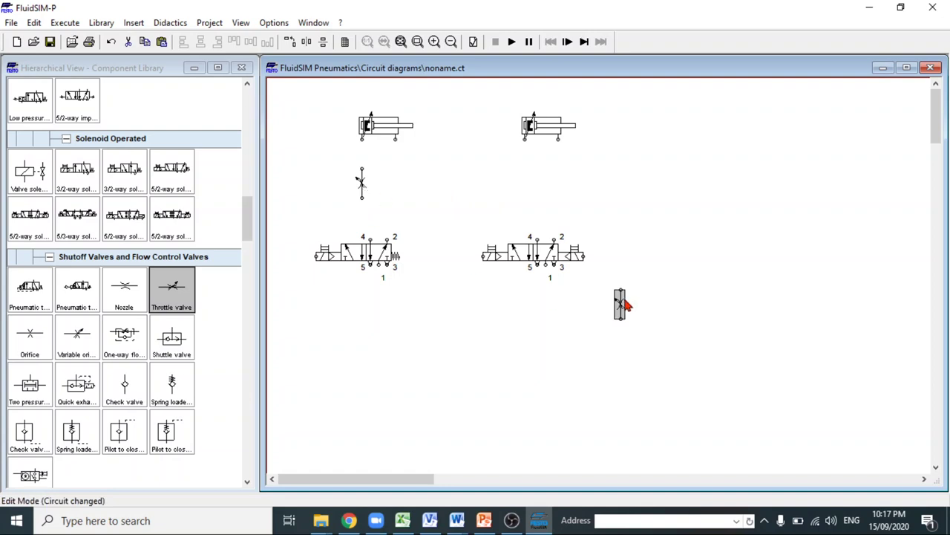
pyautogui.moveTo(627, 304); pyautogui.dragTo(324, 201)
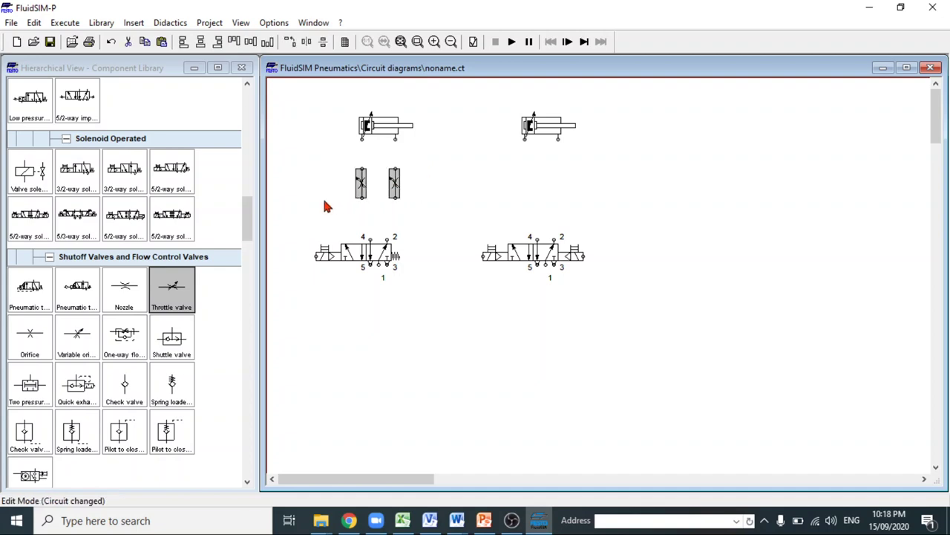
pyautogui.hotkey('ctrl', 'c')
pyautogui.hotkey('ctrl', 'v')
pyautogui.moveTo(605, 310); pyautogui.dragTo(525, 181)
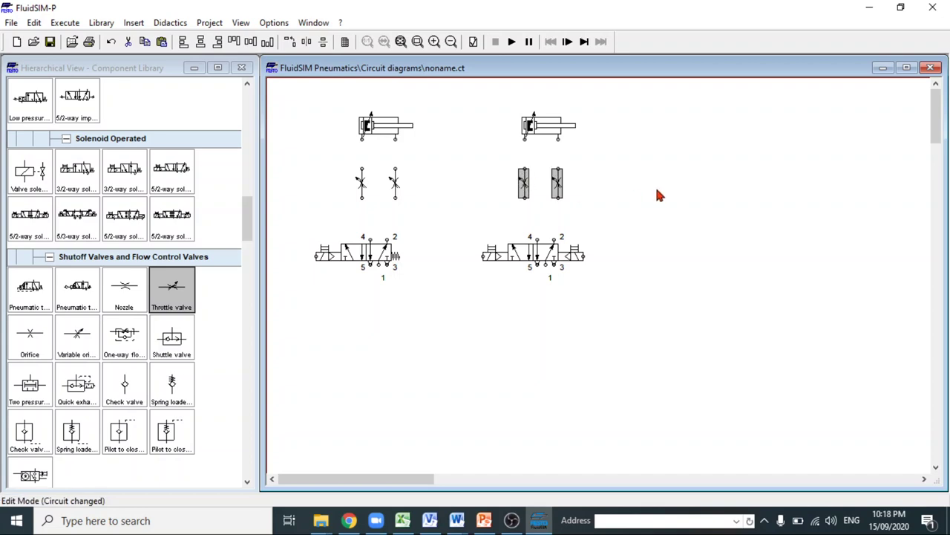
# Step: Connect the upper end of each of the four throttle valves to the cylinder port above it
pyautogui.moveTo(362, 169); pyautogui.dragTo(362, 139)
pyautogui.moveTo(396, 171); pyautogui.dragTo(395, 139)
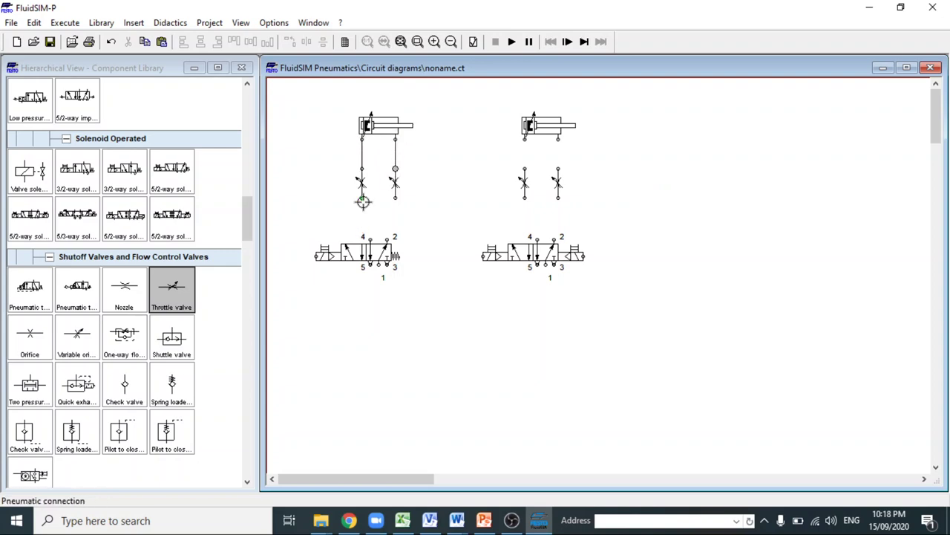
pyautogui.moveTo(525, 169); pyautogui.dragTo(525, 139)
pyautogui.moveTo(558, 169); pyautogui.dragTo(558, 139)
# Step: Connect the lower ends of the throttle valves to ports 4 and 2 of the two 5/2-way valves
pyautogui.moveTo(362, 196); pyautogui.dragTo(370, 237)
pyautogui.moveTo(395, 197); pyautogui.dragTo(388, 238)
pyautogui.moveTo(524, 199); pyautogui.dragTo(530, 237)
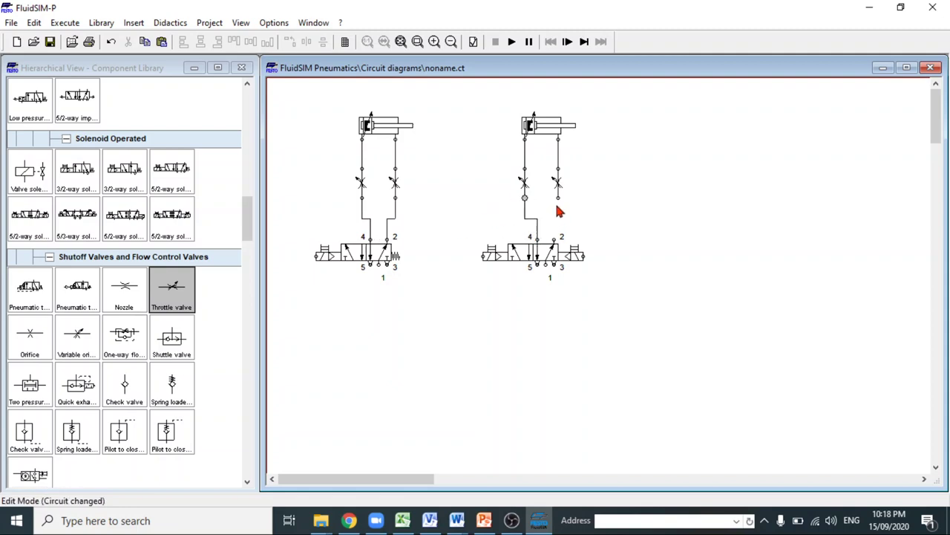
pyautogui.moveTo(557, 199); pyautogui.dragTo(554, 237)
# Step: Label the left valve's solenoid Y1 and the impulse valve's left and right solenoids Y2 and Y3
pyautogui.doubleClick(316, 256)
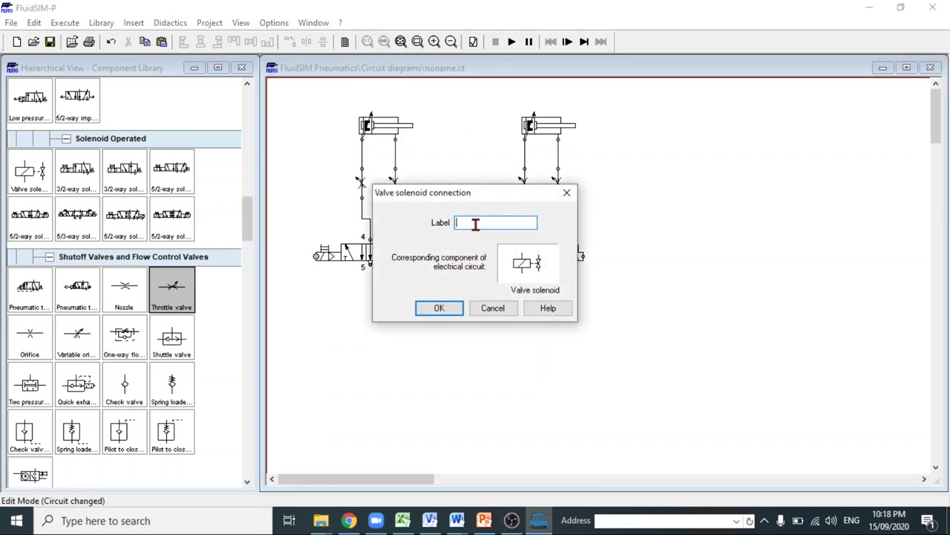
pyautogui.press('capslock')
pyautogui.press('Return')
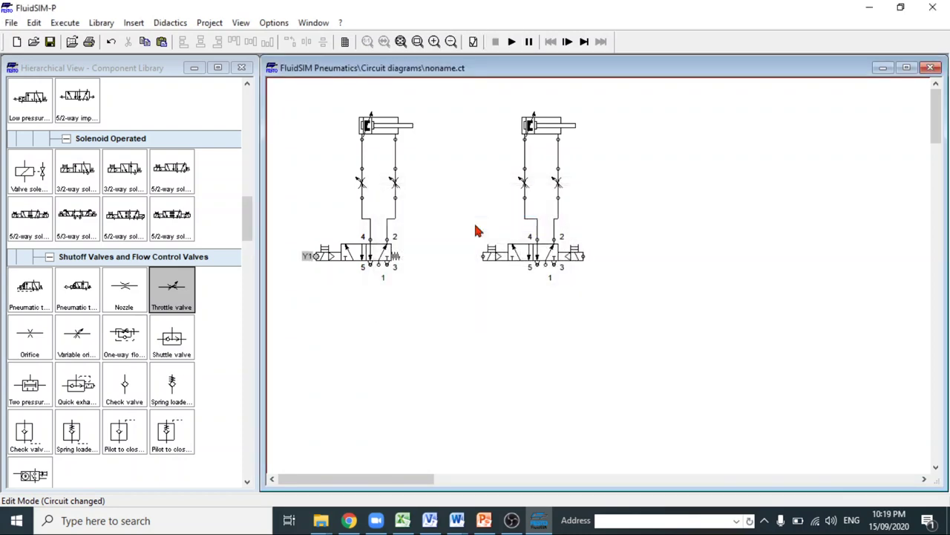
pyautogui.doubleClick(484, 257)
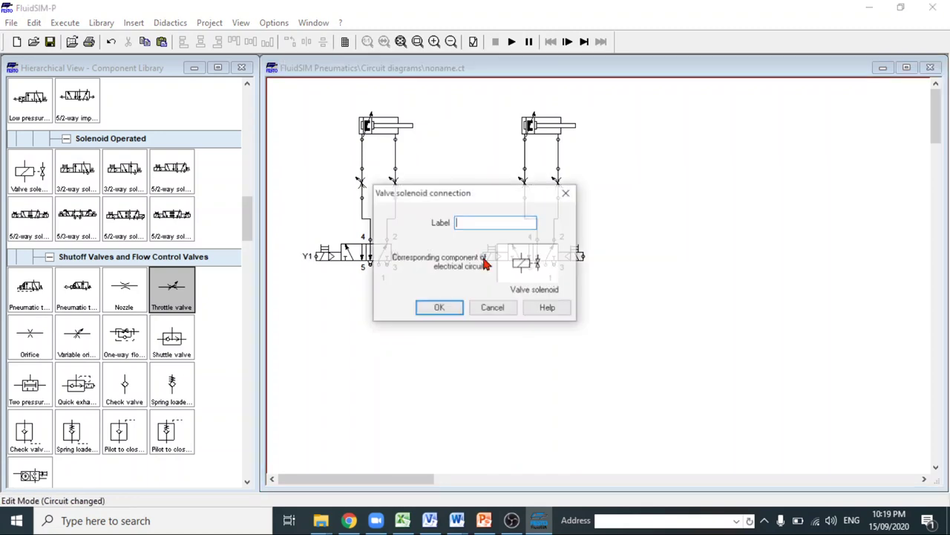
pyautogui.write('y2')
pyautogui.press('Return')
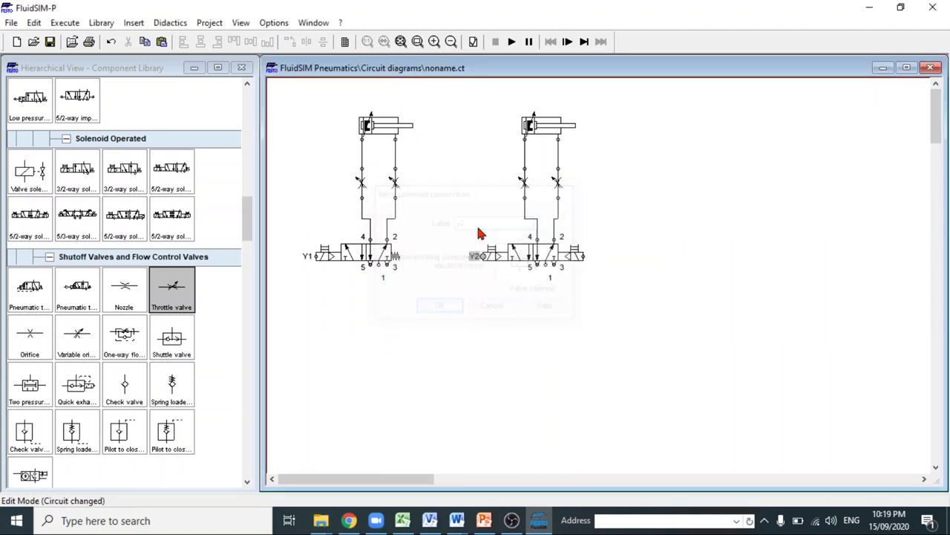
pyautogui.doubleClick(585, 256)
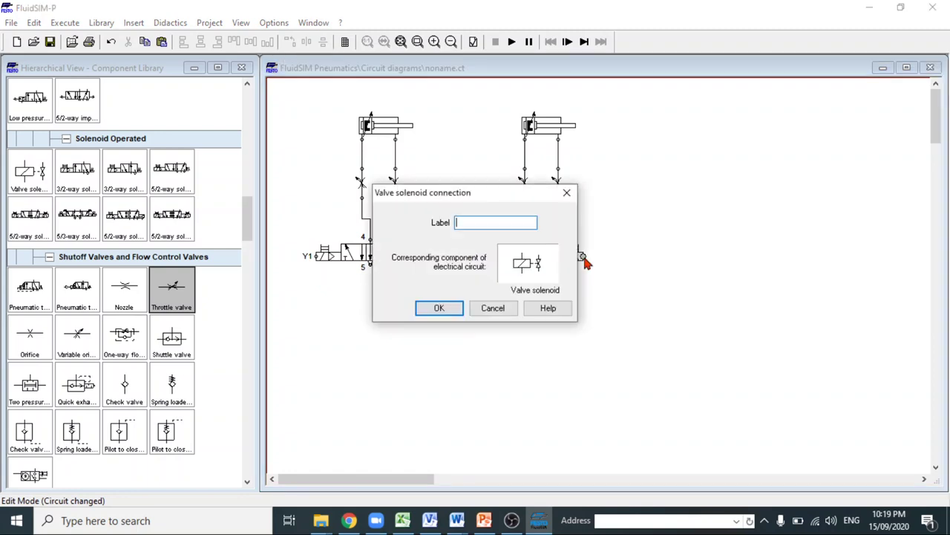
pyautogui.press('Return')
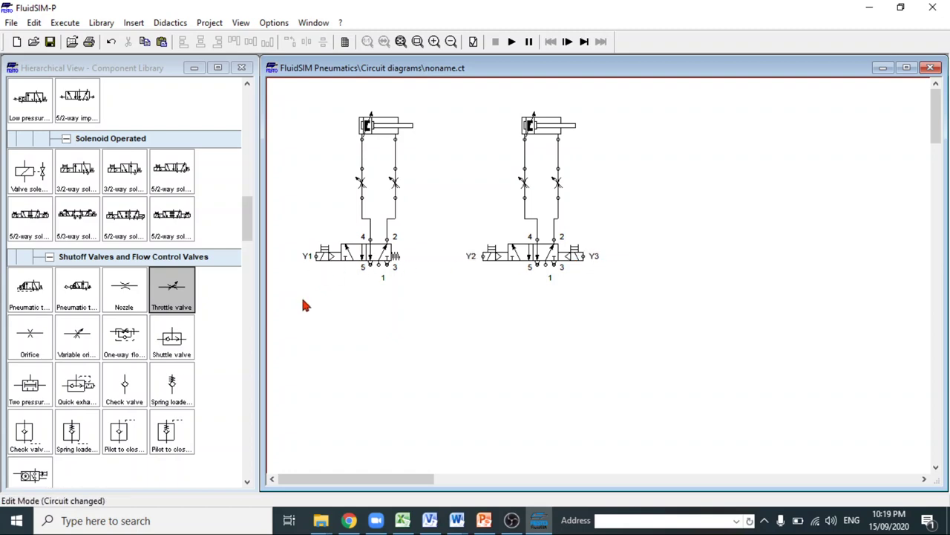
# Step: Place a compressed air supply centrally below the valves and connect it to port 1 of both 5/2-way valves
pyautogui.moveTo(247, 216); pyautogui.dragTo(248, 95)
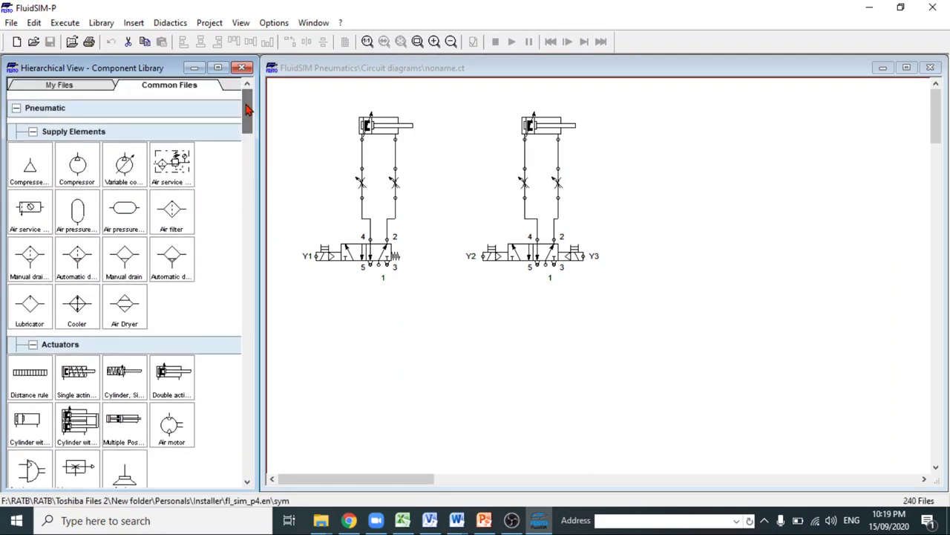
pyautogui.click(29, 169)
pyautogui.moveTo(30, 169); pyautogui.dragTo(379, 265)
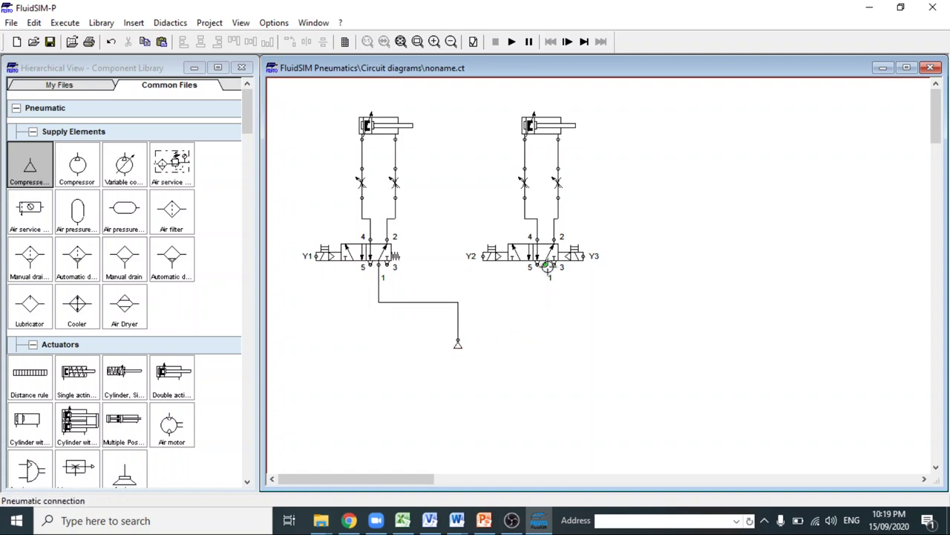
pyautogui.moveTo(547, 266); pyautogui.dragTo(458, 301)
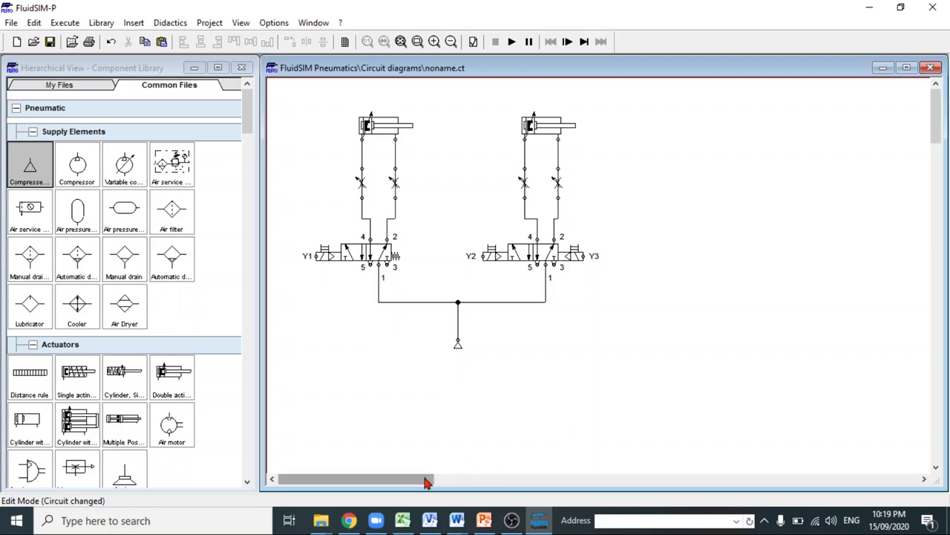
# Step: Place a 24V ladder electrical connection to the right of the second cylinder
pyautogui.moveTo(427, 484)
pyautogui.mouseDown()
pyautogui.moveTo(440, 483)
pyautogui.moveTo(427, 484)
pyautogui.mouseUp()
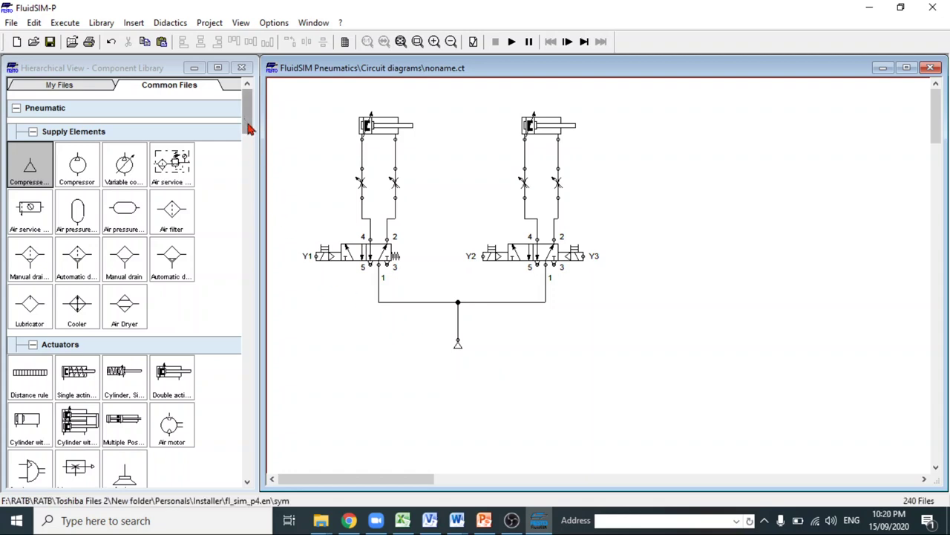
pyautogui.moveTo(249, 121); pyautogui.dragTo(251, 311)
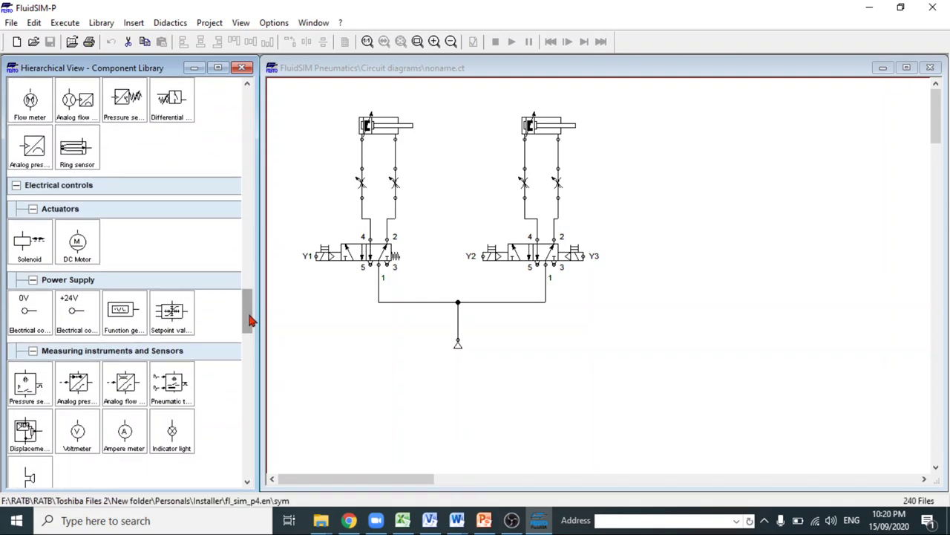
pyautogui.moveTo(250, 324); pyautogui.dragTo(251, 405)
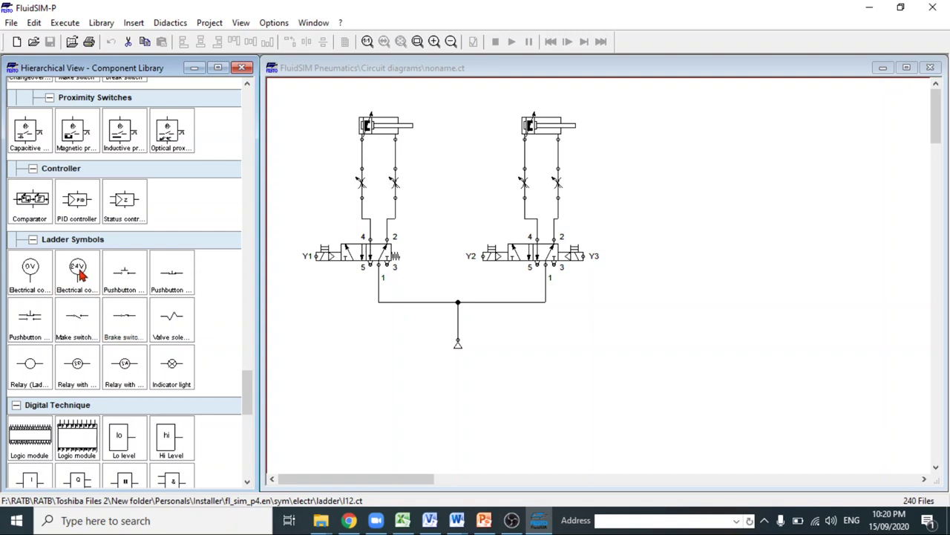
pyautogui.moveTo(77, 272); pyautogui.dragTo(661, 135)
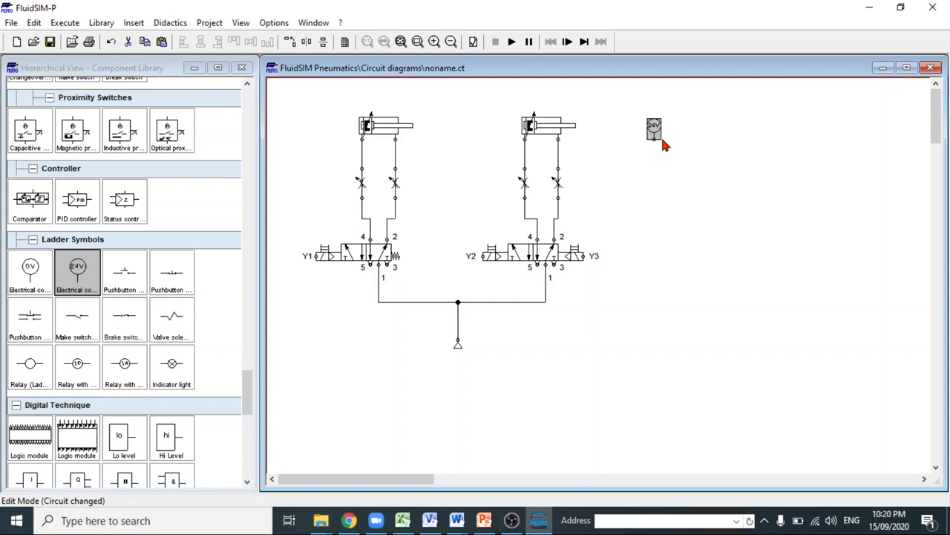
# Step: Move the right cylinder, its throttle valves and impulse valve closer to the left group and straighten the supply line to port 1
pyautogui.moveTo(434, 108); pyautogui.dragTo(618, 288)
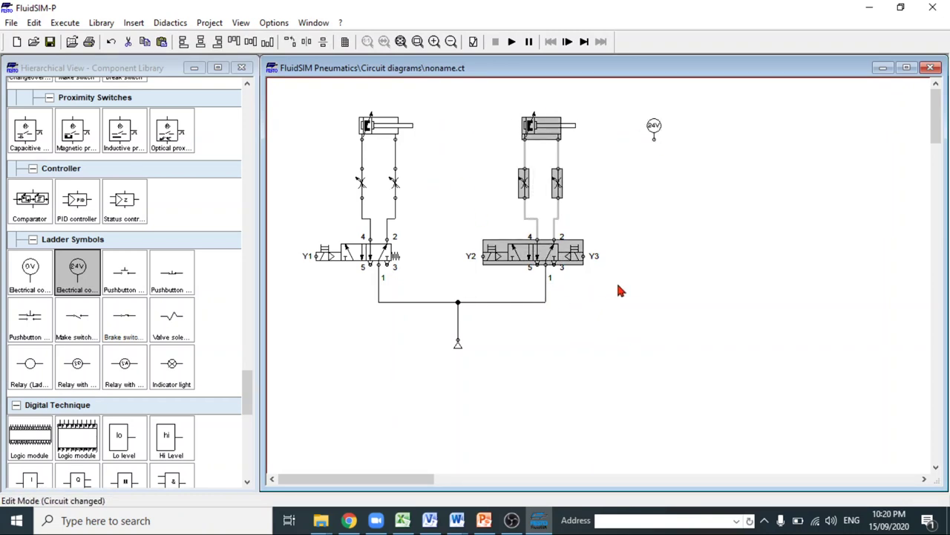
pyautogui.press('Left')
pyautogui.press('Left')
pyautogui.press('Left')
pyautogui.press('Left')
pyautogui.press('Left')
pyautogui.press('Left')
pyautogui.press('Left')
pyautogui.press('Left')
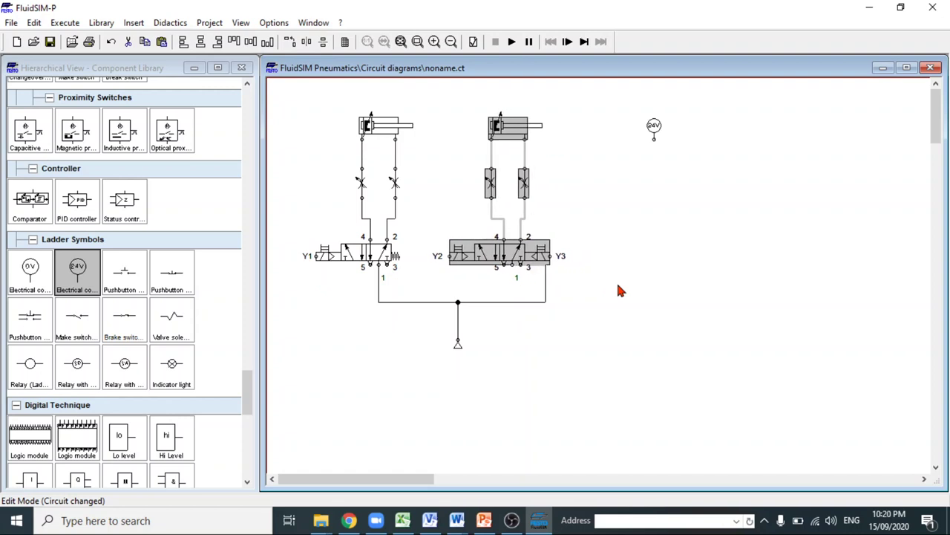
pyautogui.click(617, 286)
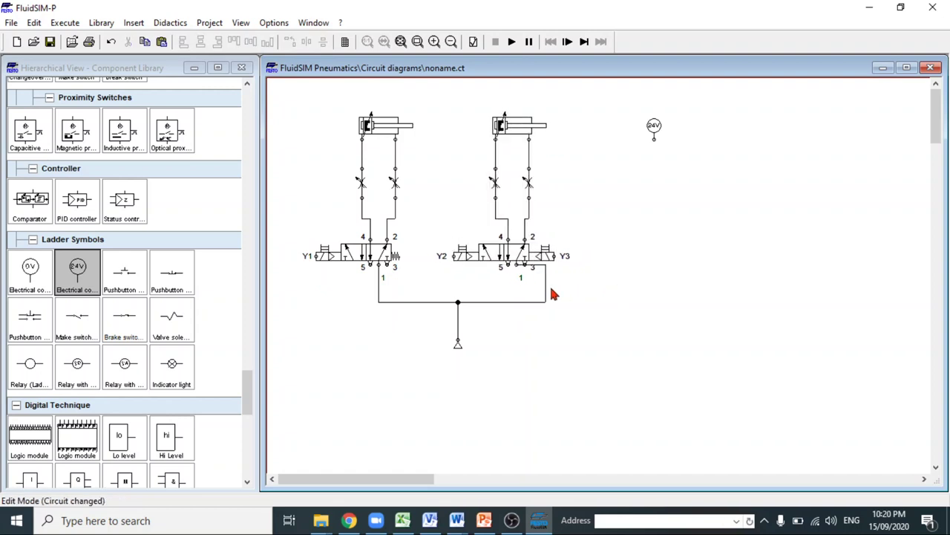
pyautogui.moveTo(546, 282); pyautogui.dragTo(517, 286)
# Step: Place a 0V ladder electrical connection far right of the 24V connection and shift the 24V connection slightly left
pyautogui.click(30, 275)
pyautogui.moveTo(888, 156); pyautogui.dragTo(897, 127)
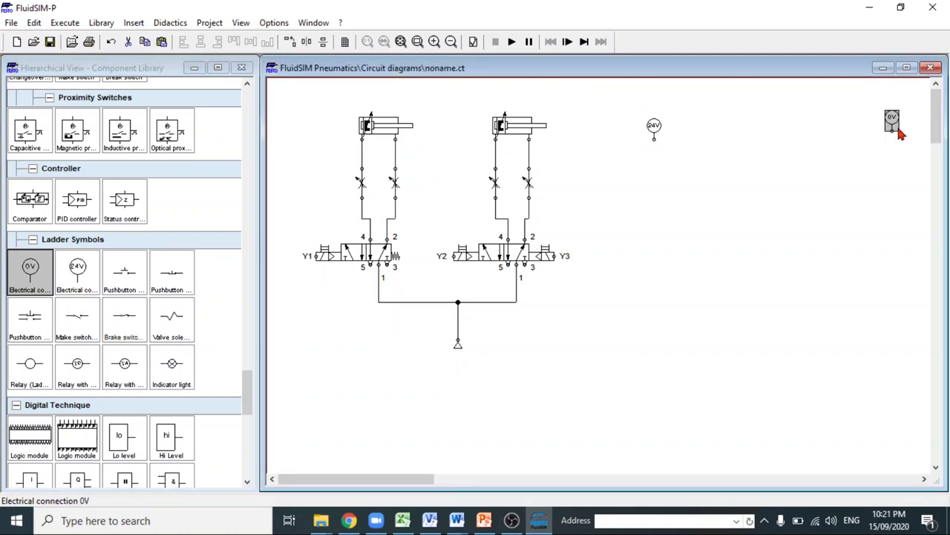
pyautogui.moveTo(654, 129); pyautogui.dragTo(642, 128)
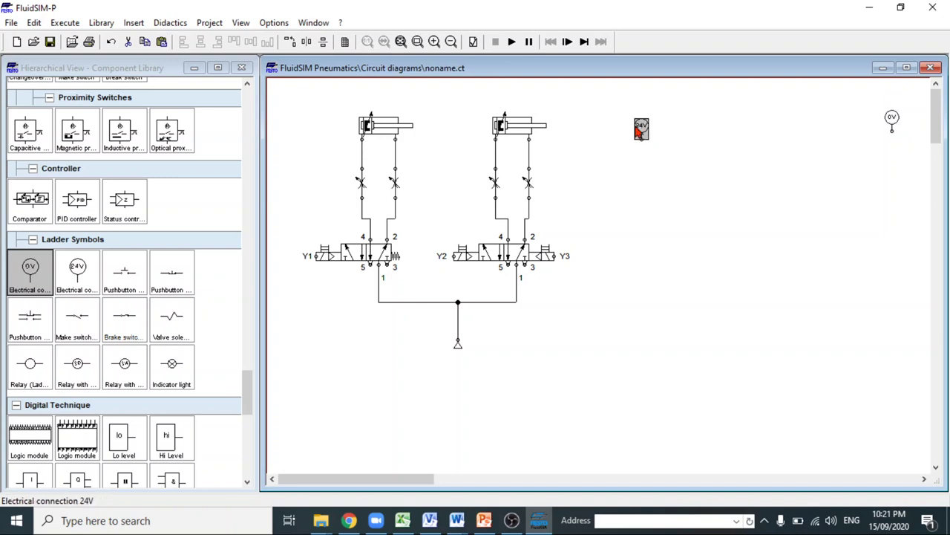
pyautogui.click(687, 187)
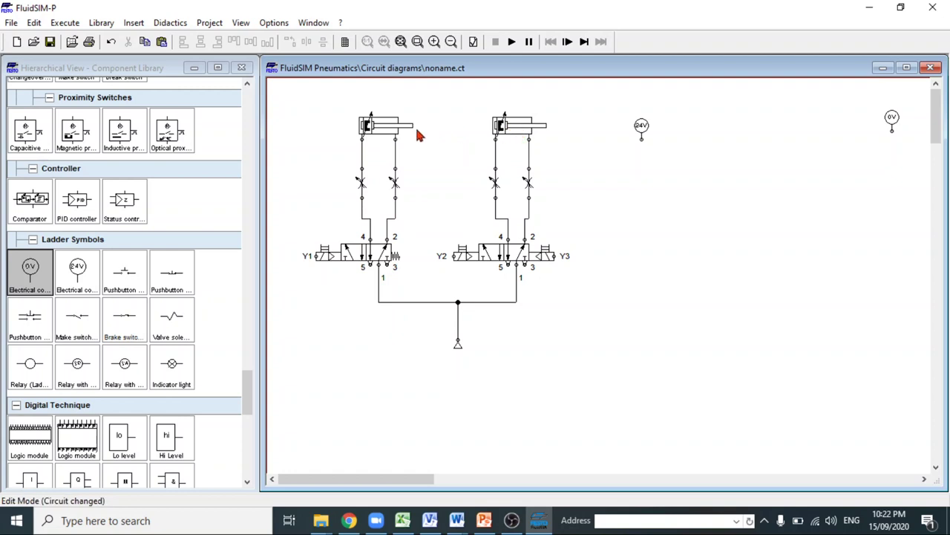
# Step: Place one distance rule near the rod end of the left cylinder and another above the right cylinder
pyautogui.moveTo(383, 132)
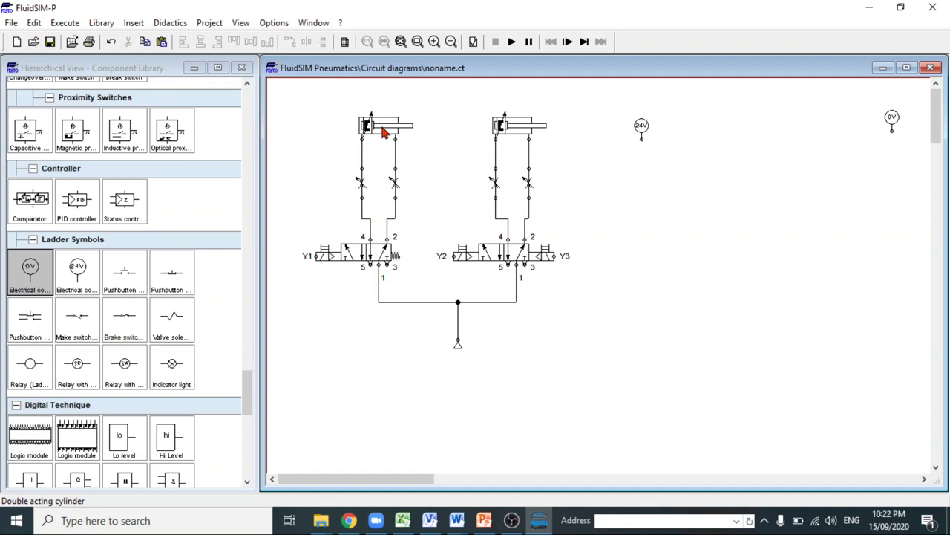
pyautogui.moveTo(518, 132)
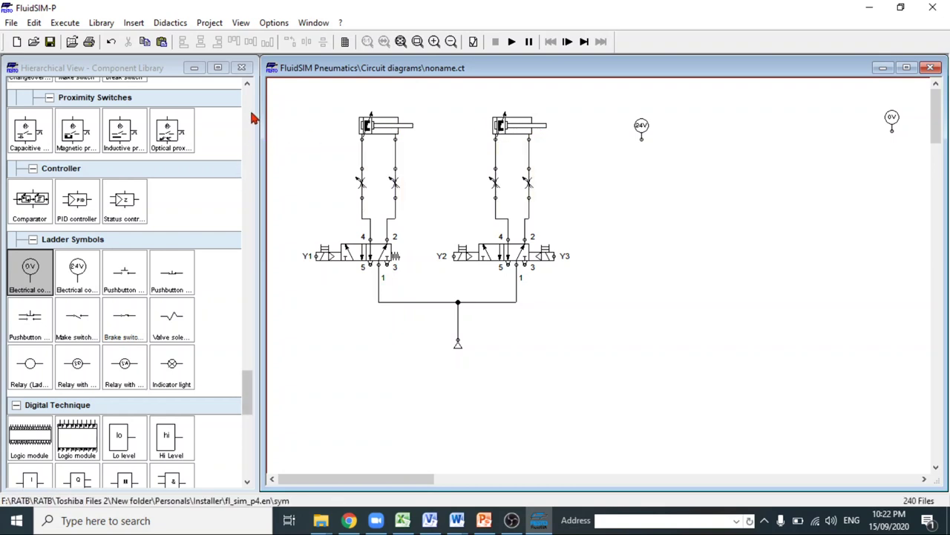
pyautogui.click(247, 87)
pyautogui.scroll(5, 247, 86)
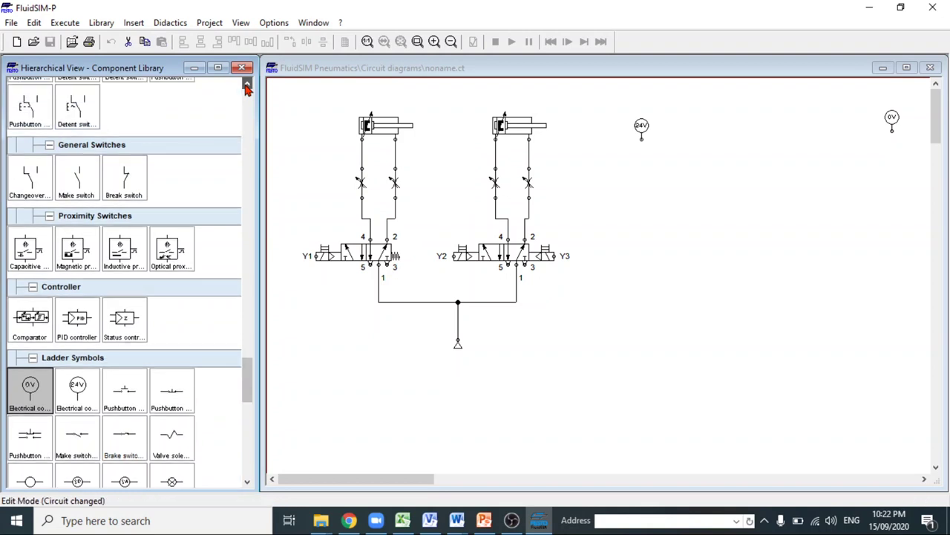
pyautogui.scroll(5, 247, 87)
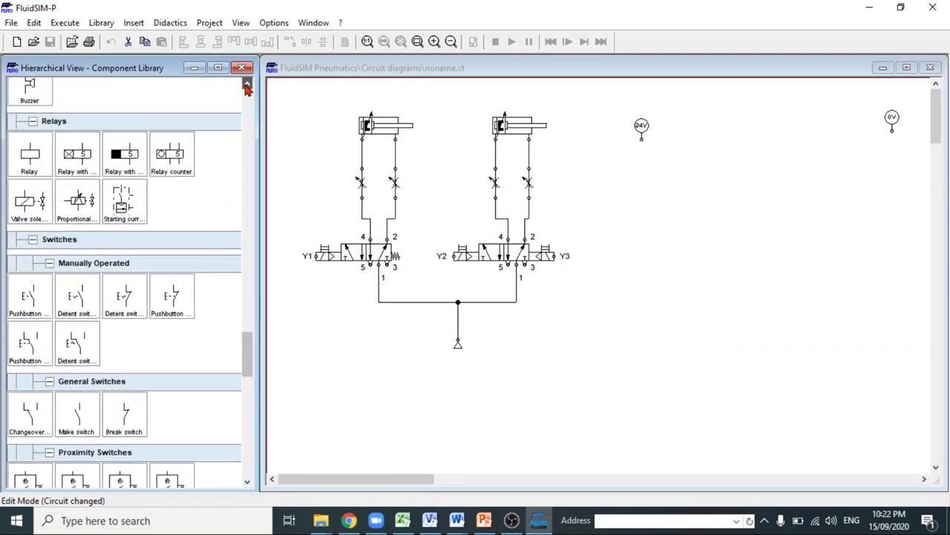
pyautogui.scroll(5, 247, 86)
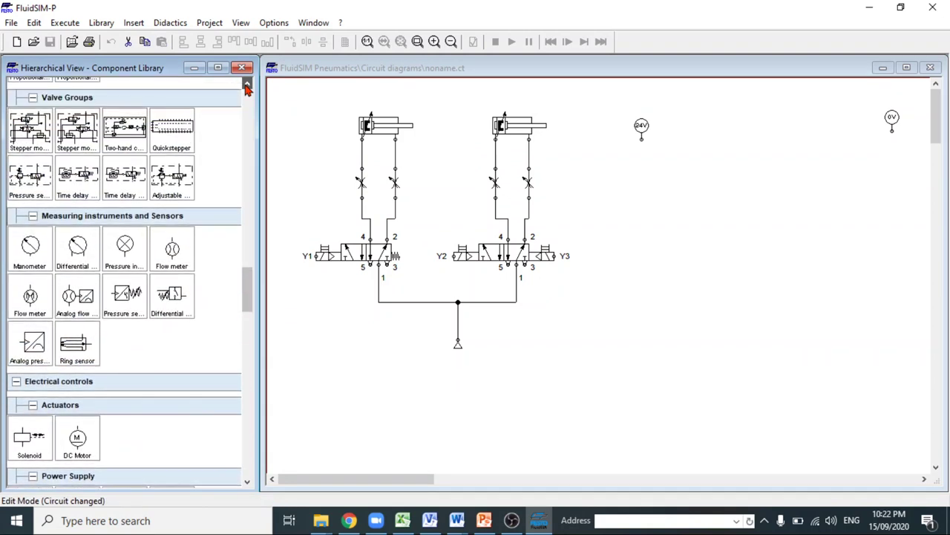
pyautogui.scroll(5, 247, 86)
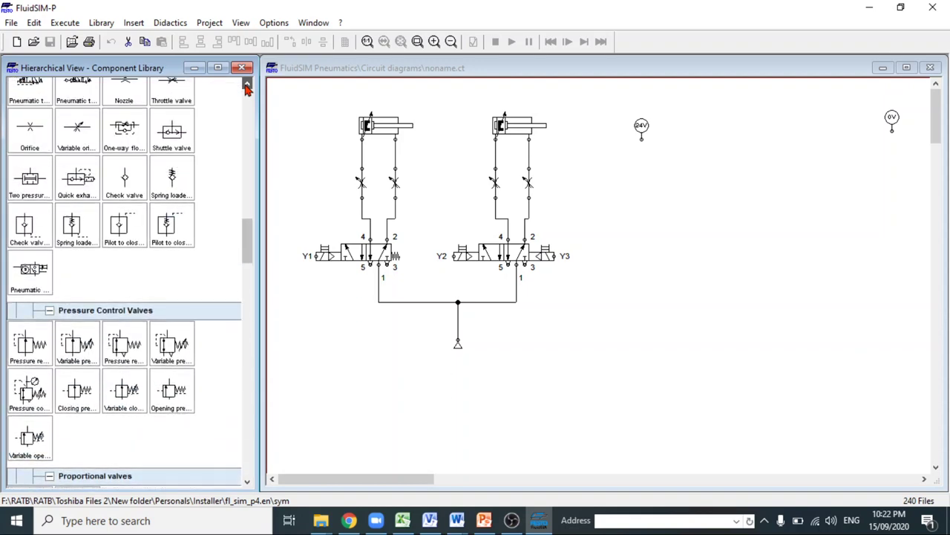
pyautogui.moveTo(250, 233); pyautogui.dragTo(252, 126)
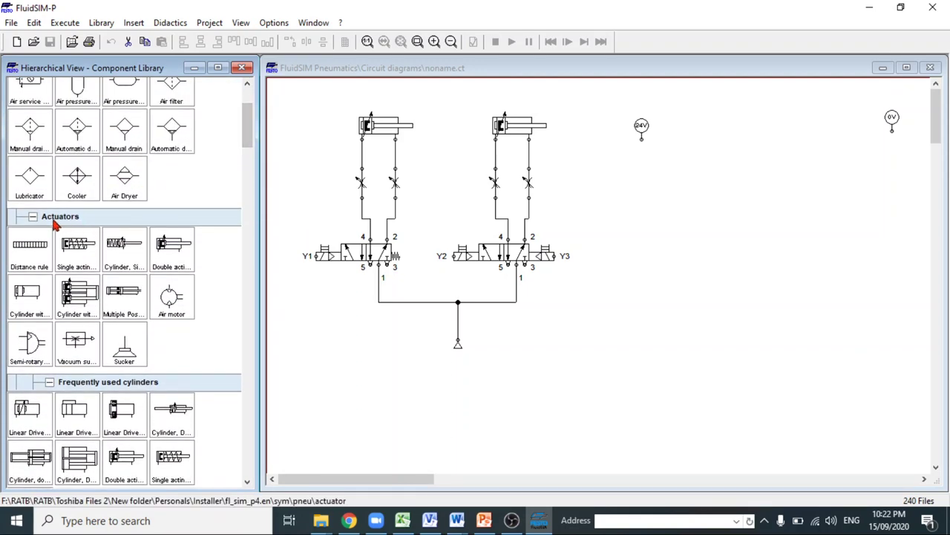
pyautogui.click(33, 258)
pyautogui.moveTo(33, 257); pyautogui.dragTo(431, 110)
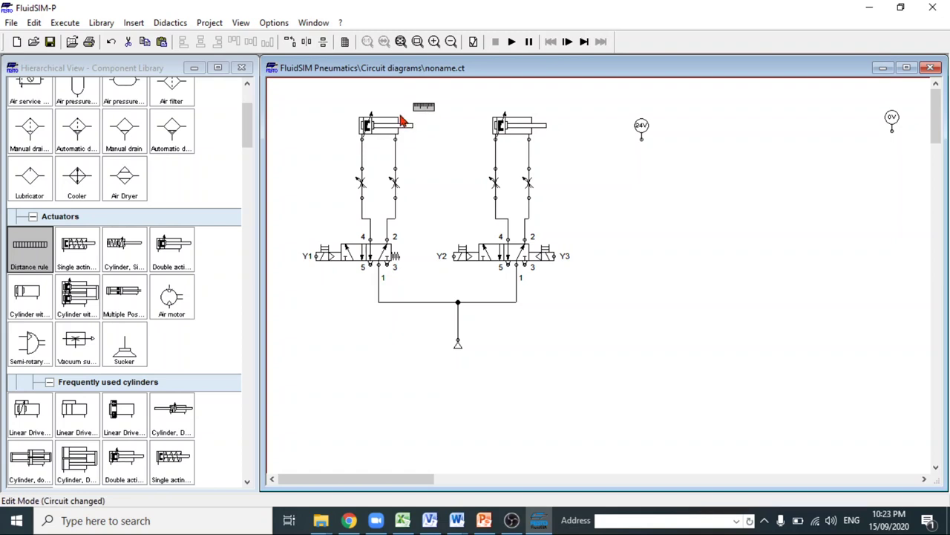
pyautogui.moveTo(393, 128)
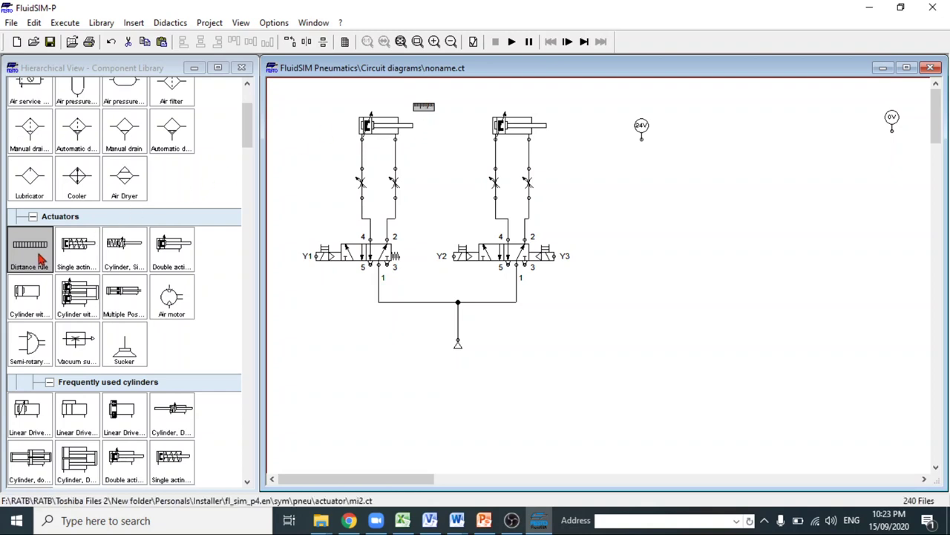
pyautogui.moveTo(29, 248); pyautogui.dragTo(515, 105)
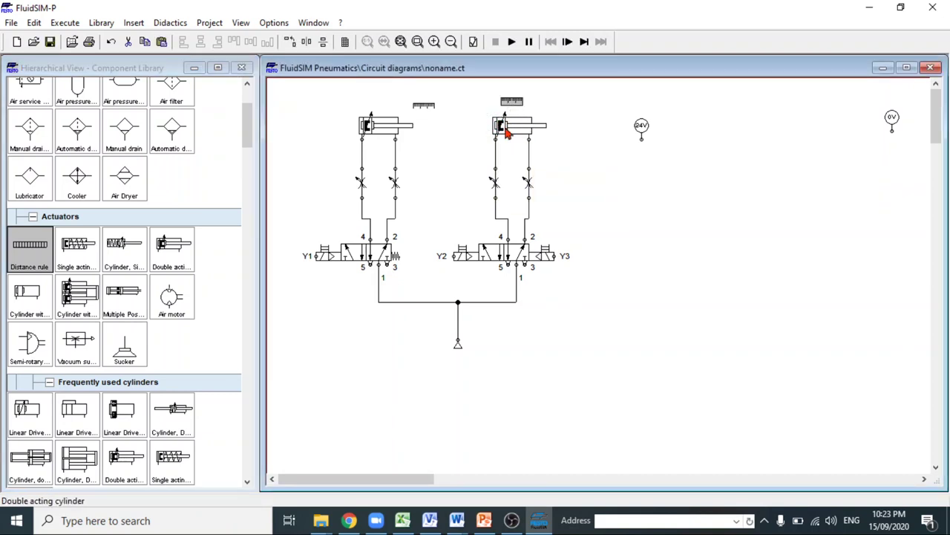
# Step: Try to enter the labels S1 and S2 in the left cylinder's distance rule
pyautogui.doubleClick(425, 110)
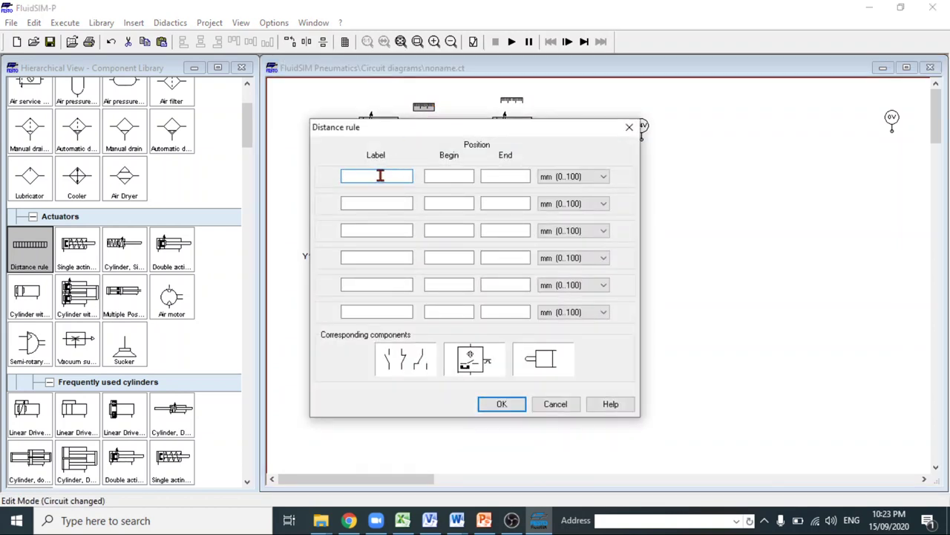
pyautogui.write('s')
pyautogui.press('capslock')
pyautogui.press('BackSpace')
pyautogui.write('S1')
pyautogui.click(365, 203)
pyautogui.write('S2')
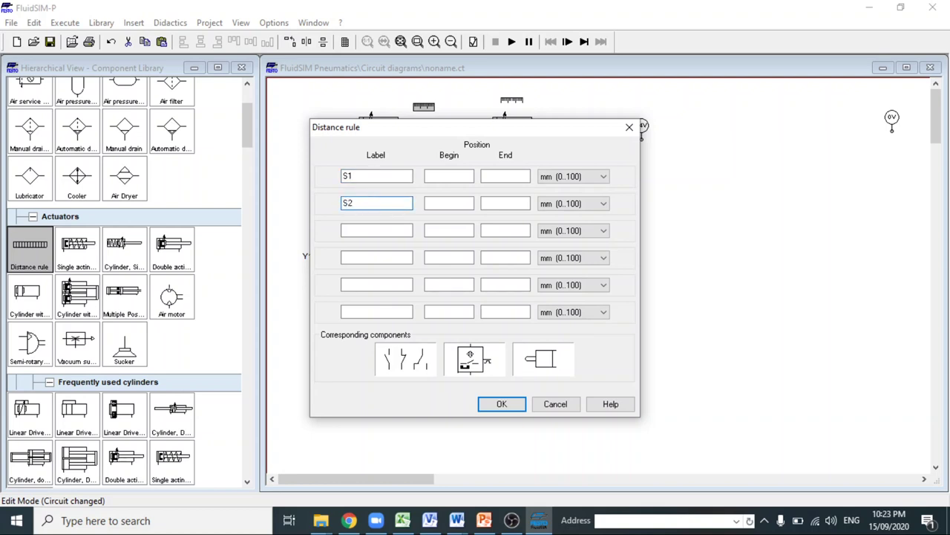
pyautogui.click(362, 175)
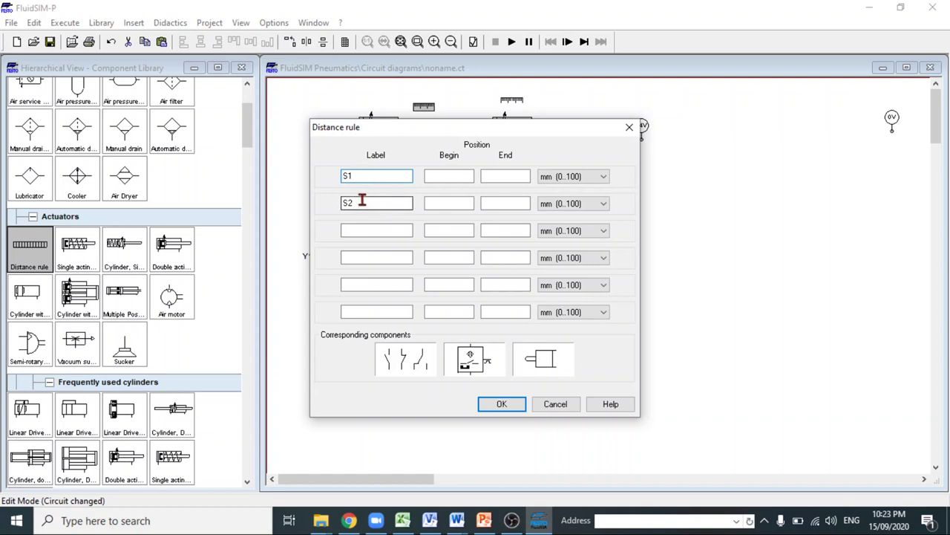
# Step: Try to set S1's position range to 0–5 mm and S2's begin position to 96 mm
pyautogui.click(462, 175)
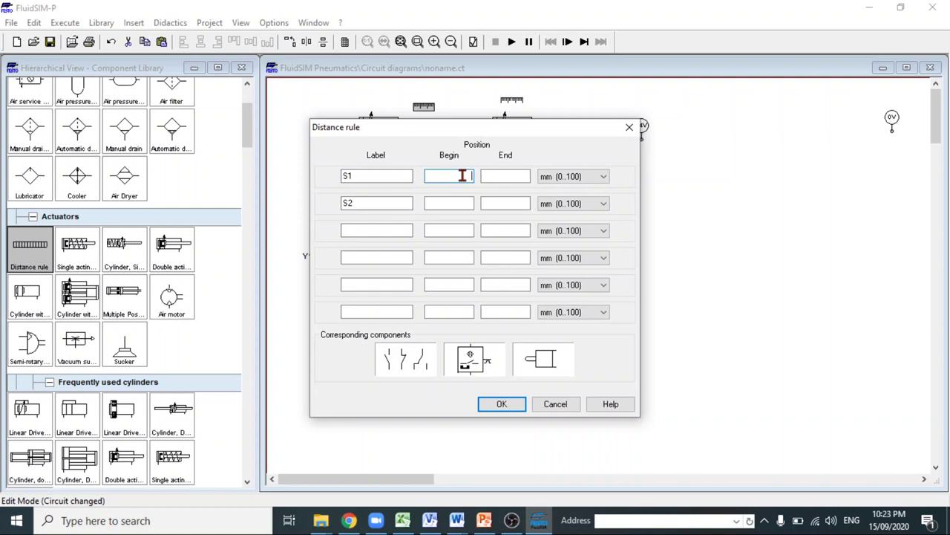
pyautogui.write('0')
pyautogui.press('Tab')
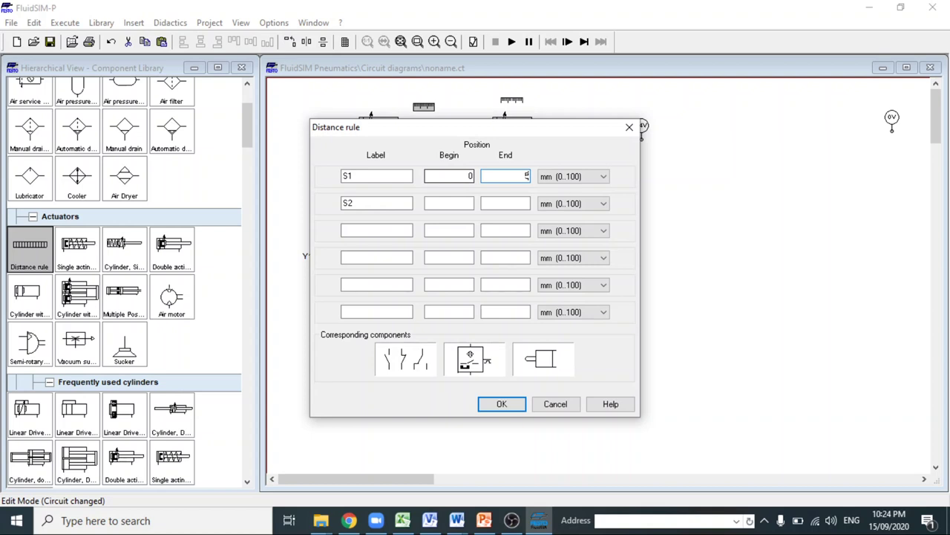
pyautogui.write('5')
pyautogui.press('Tab')
pyautogui.click(457, 203)
pyautogui.write('96')
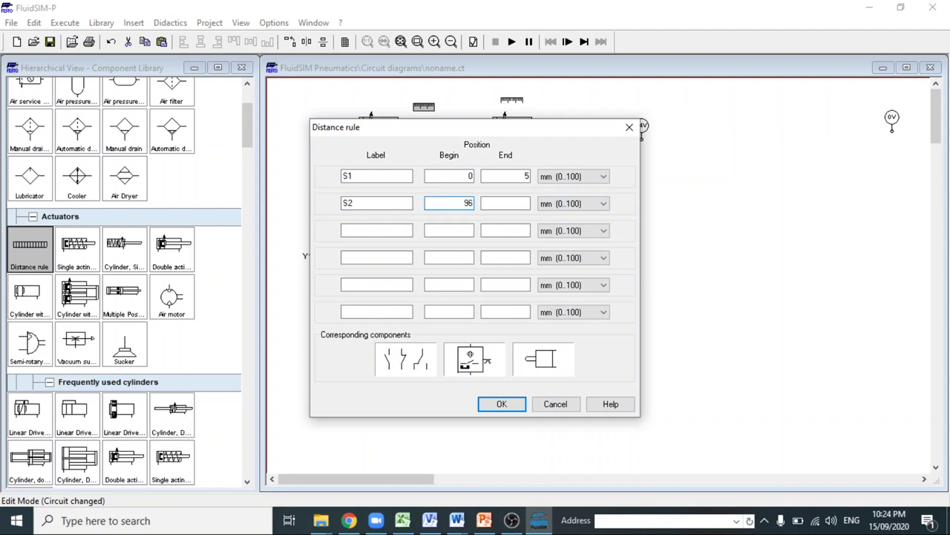
pyautogui.press('Tab')
pyautogui.press('Return')
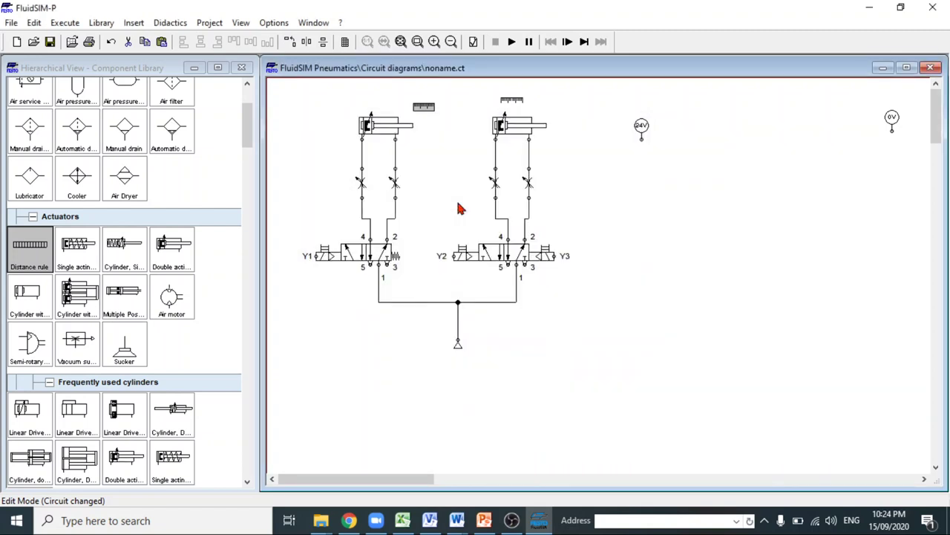
# Step: Add label S1 to the left cylinder's distance rule with begin position 0 and end position 5 mm
pyautogui.doubleClick(432, 107)
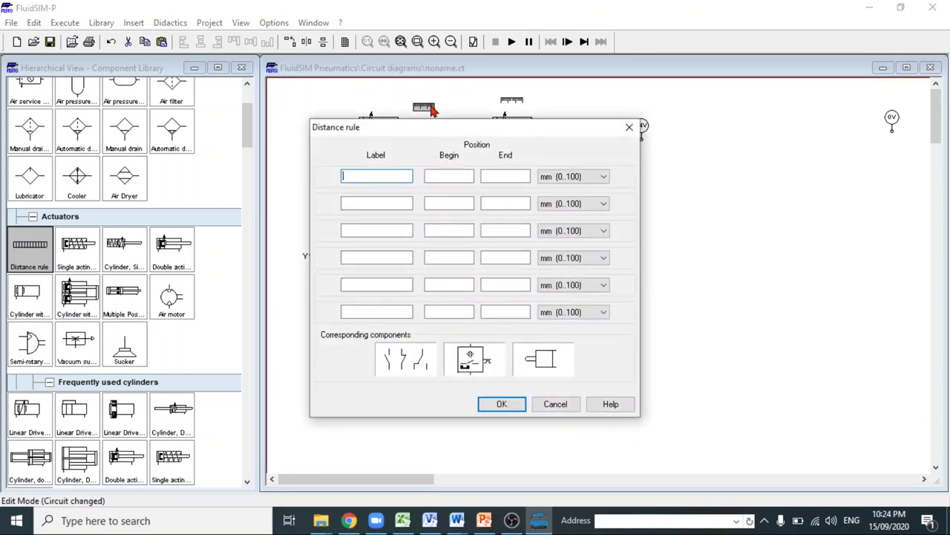
pyautogui.click(390, 177)
pyautogui.write('S1')
pyautogui.click(472, 176)
pyautogui.write('0')
pyautogui.press('Tab')
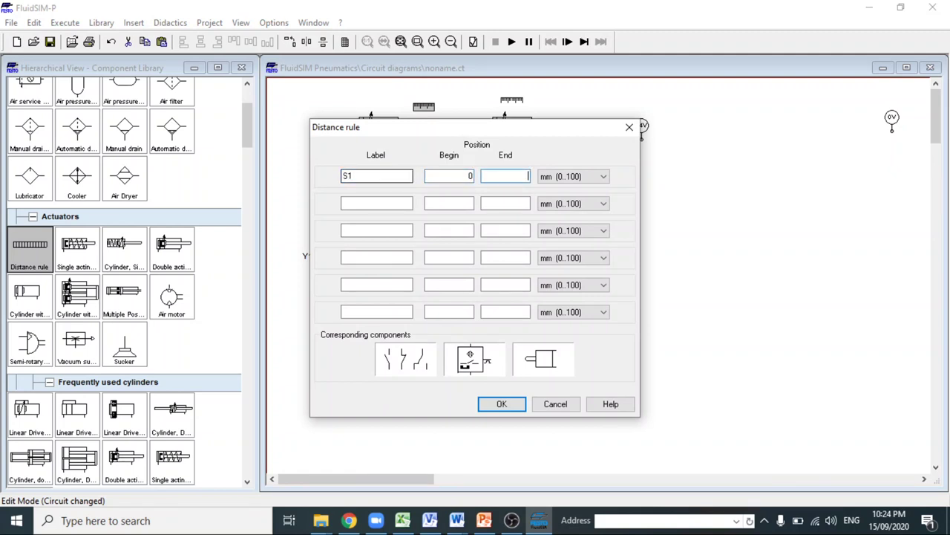
pyautogui.write('5')
# Step: Add label S2 to the same distance rule with begin position 96 and end position 100 mm, and apply the settings
pyautogui.click(376, 204)
pyautogui.write('S2')
pyautogui.press('Tab')
pyautogui.write('96')
pyautogui.press('Tab')
pyautogui.write('100')
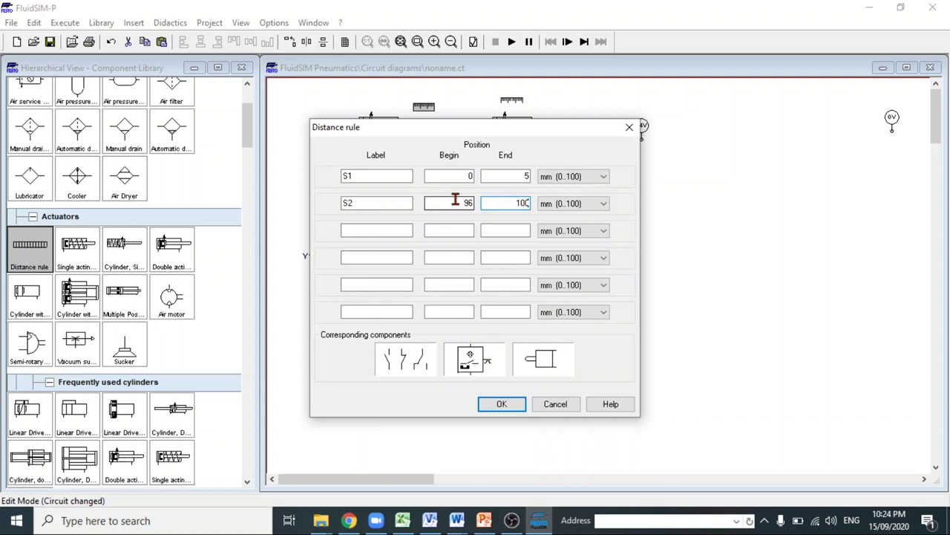
pyautogui.write('0')
pyautogui.click(502, 405)
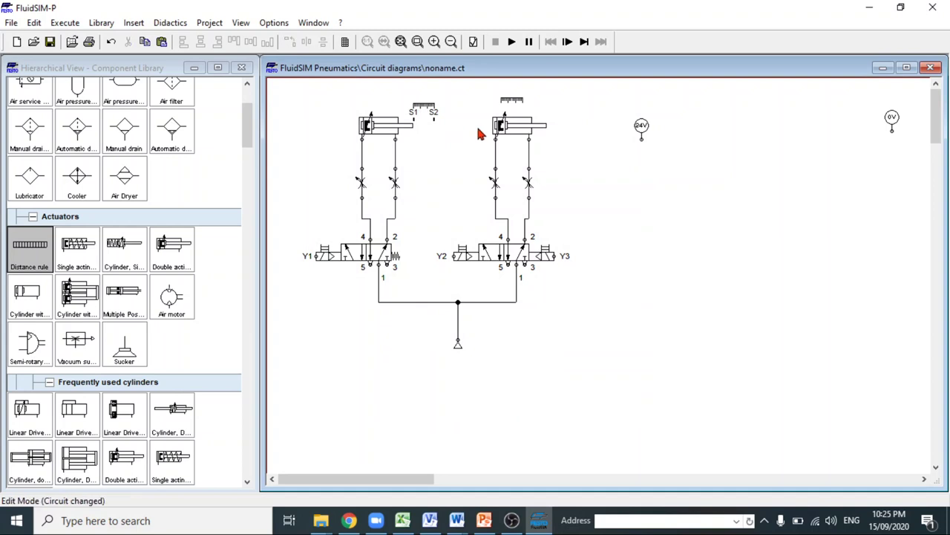
pyautogui.moveTo(522, 128)
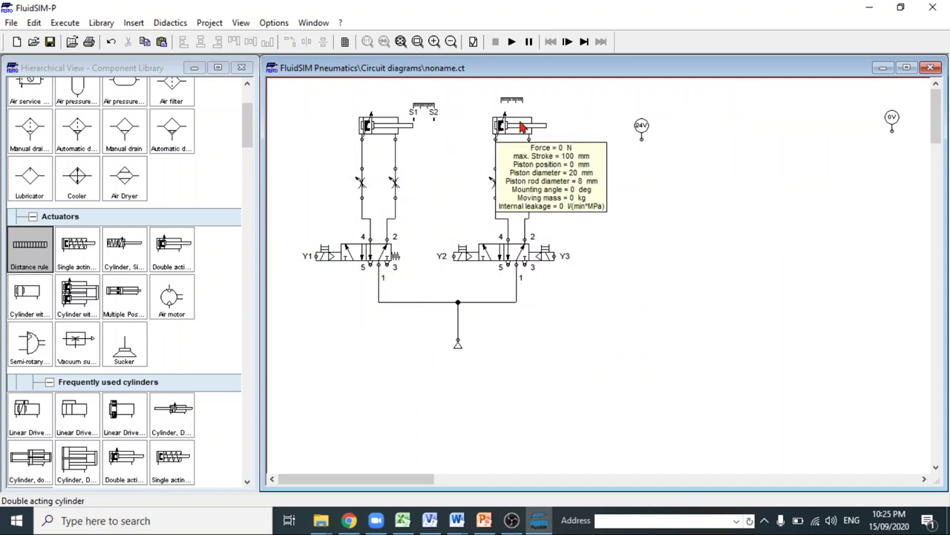
pyautogui.doubleClick(522, 128)
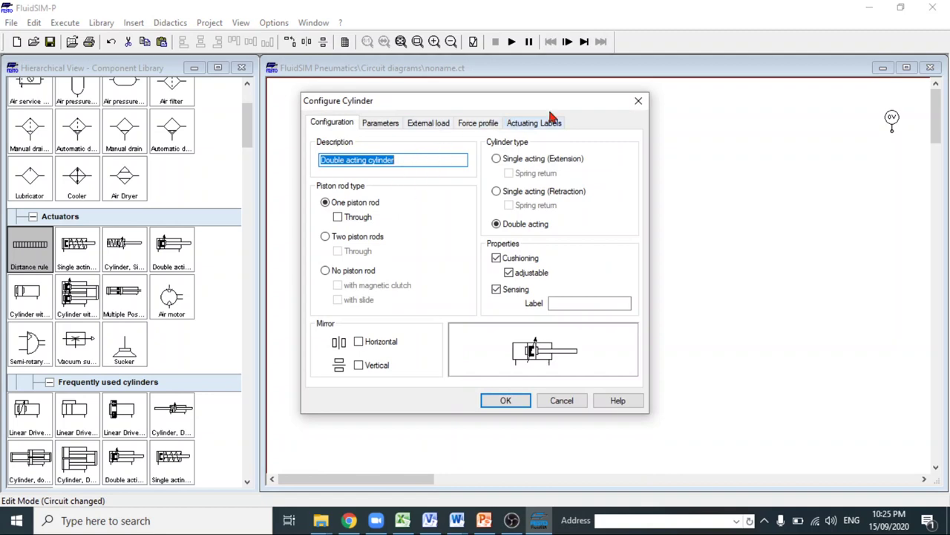
pyautogui.click(638, 100)
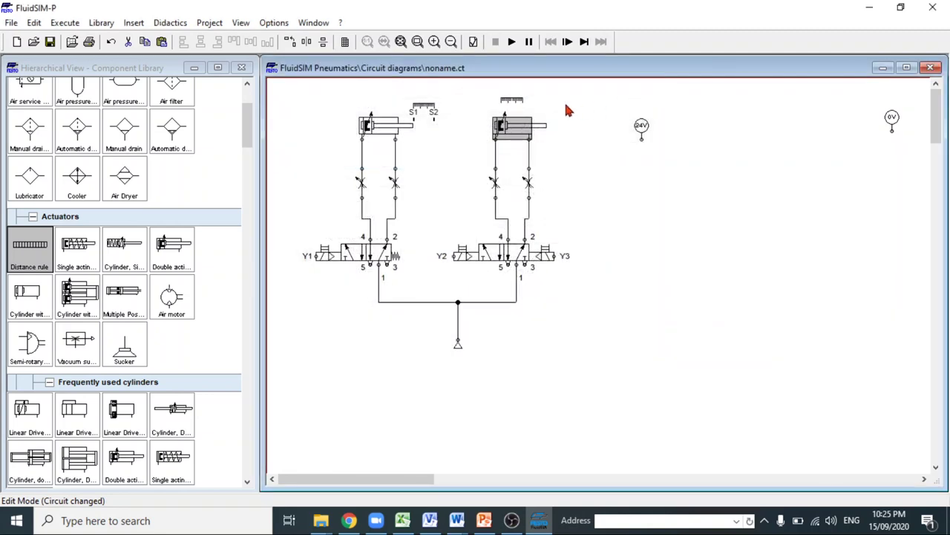
# Step: Add label S3 to the right cylinder's distance rule with begin position 0 and end position 5 mm
pyautogui.doubleClick(511, 102)
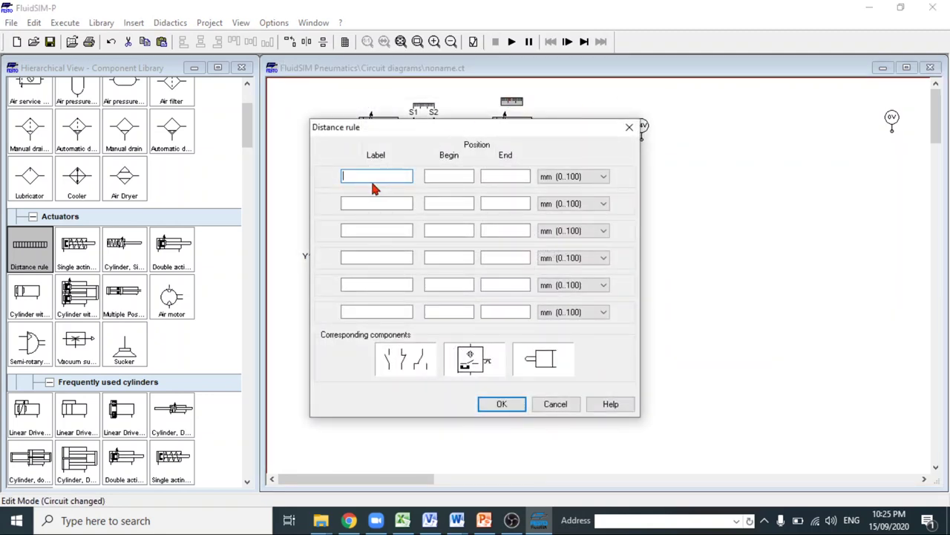
pyautogui.write('S3')
pyautogui.press('Tab')
pyautogui.write('0')
pyautogui.press('Tab')
pyautogui.write('5')
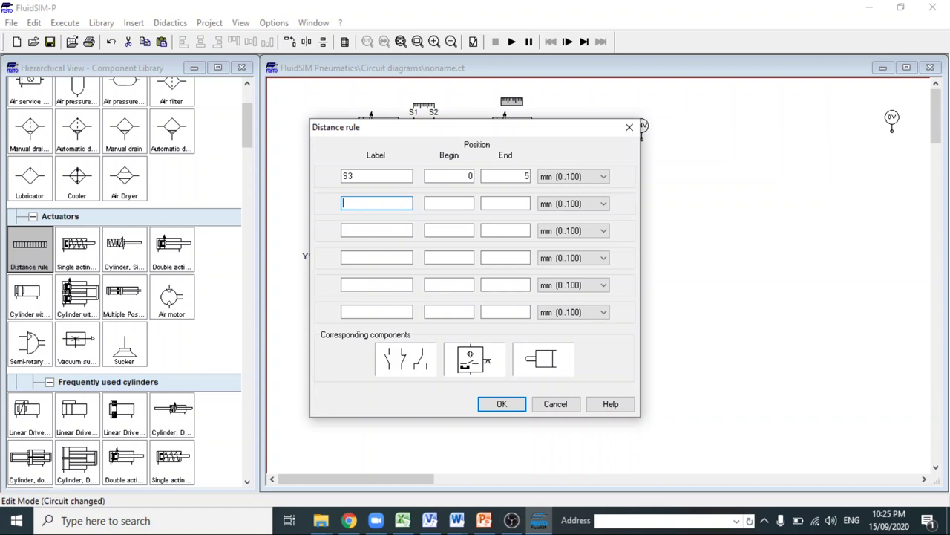
# Step: Add label S4 to the right cylinder's distance rule with begin position 96 and end position 100 mm, and apply the settings
pyautogui.write('S4')
pyautogui.press('Tab')
pyautogui.write('96')
pyautogui.press('Tab')
pyautogui.write('100')
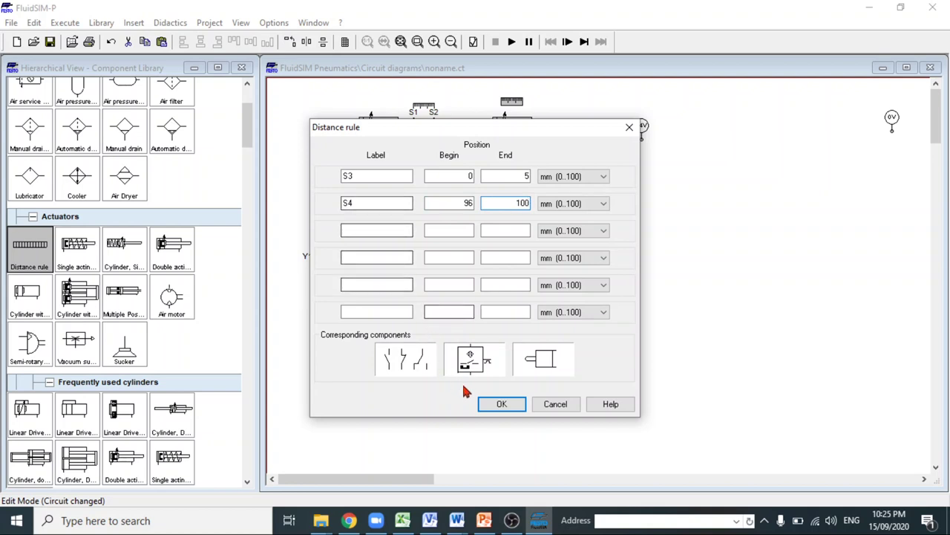
pyautogui.click(498, 403)
pyautogui.click(610, 161)
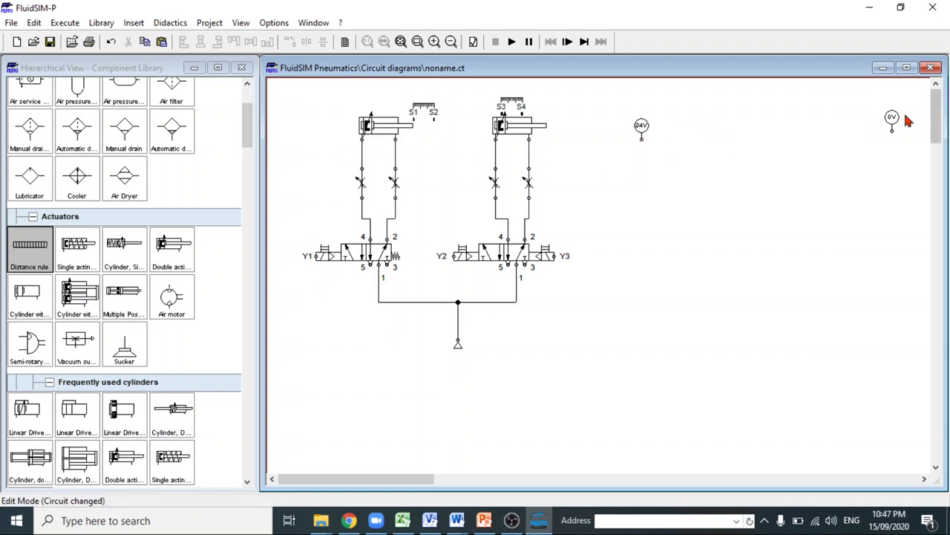
# Step: Shift the 0V electrical connection slightly downward and deselect it
pyautogui.moveTo(892, 127); pyautogui.dragTo(893, 131)
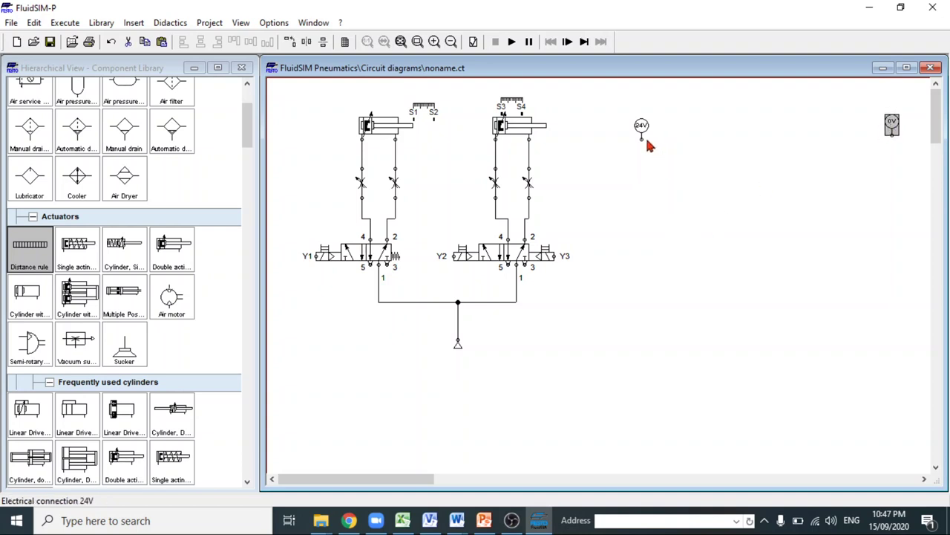
pyautogui.moveTo(392, 186)
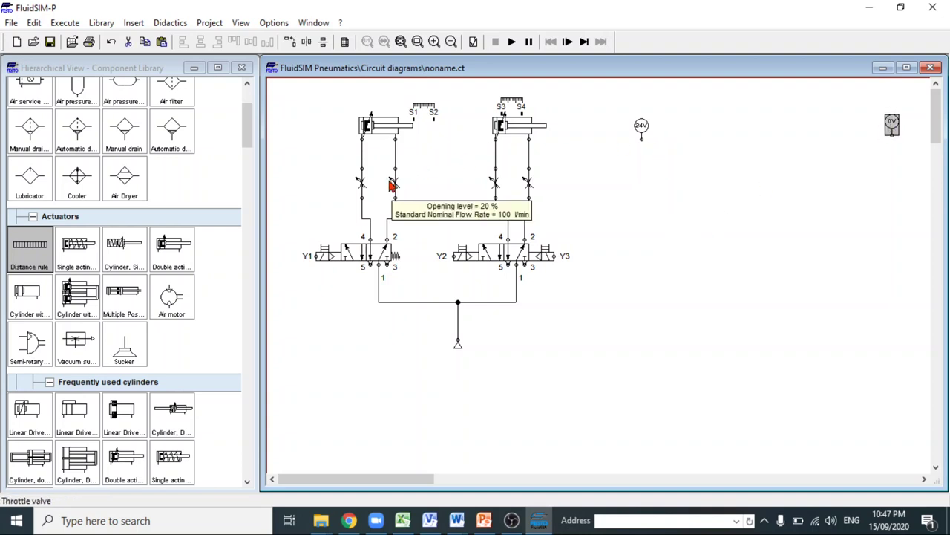
pyautogui.click(424, 208)
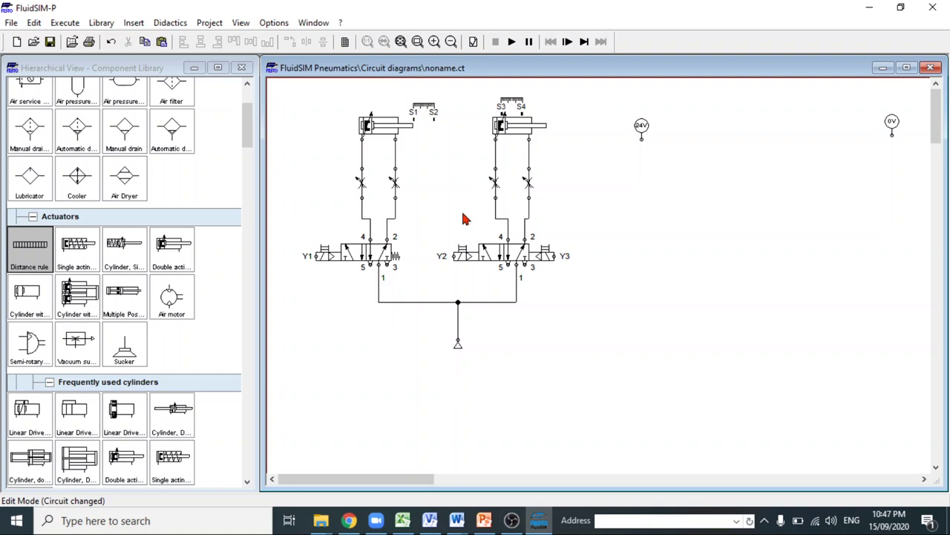
# Step: Place a ladder make pushbutton below the 24V connection and a ladder valve solenoid in line with it near the 0V connection
pyautogui.moveTo(388, 137)
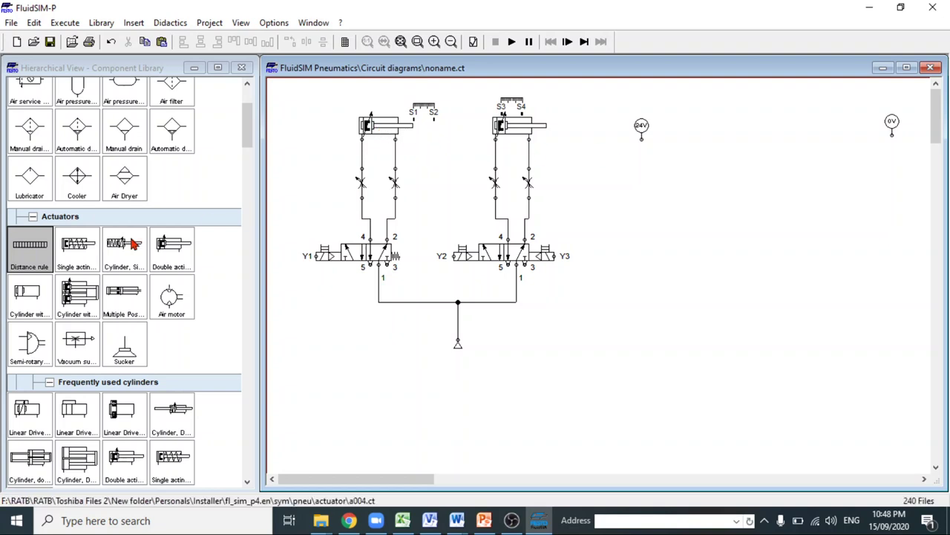
pyautogui.moveTo(251, 121)
pyautogui.mouseDown()
pyautogui.moveTo(251, 140)
pyautogui.moveTo(251, 113)
pyautogui.mouseUp()
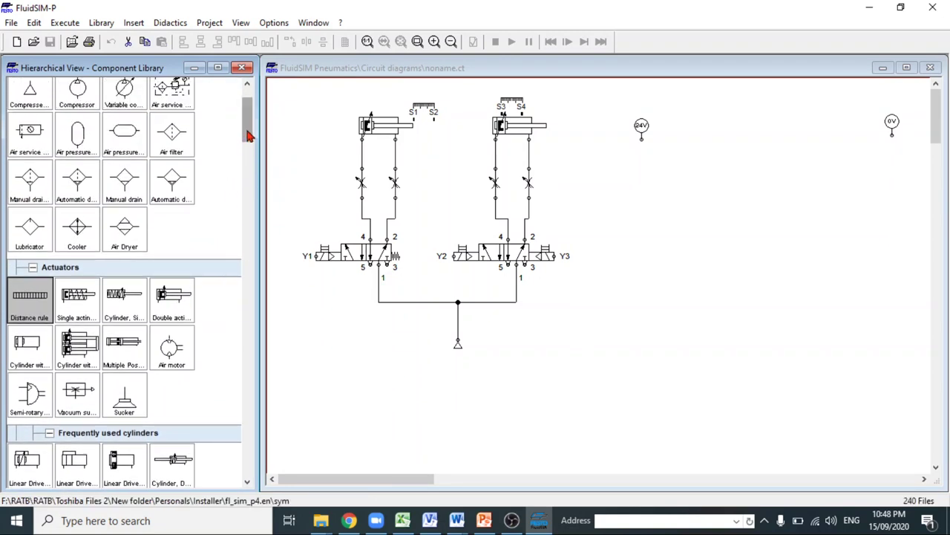
pyautogui.moveTo(249, 134); pyautogui.dragTo(245, 393)
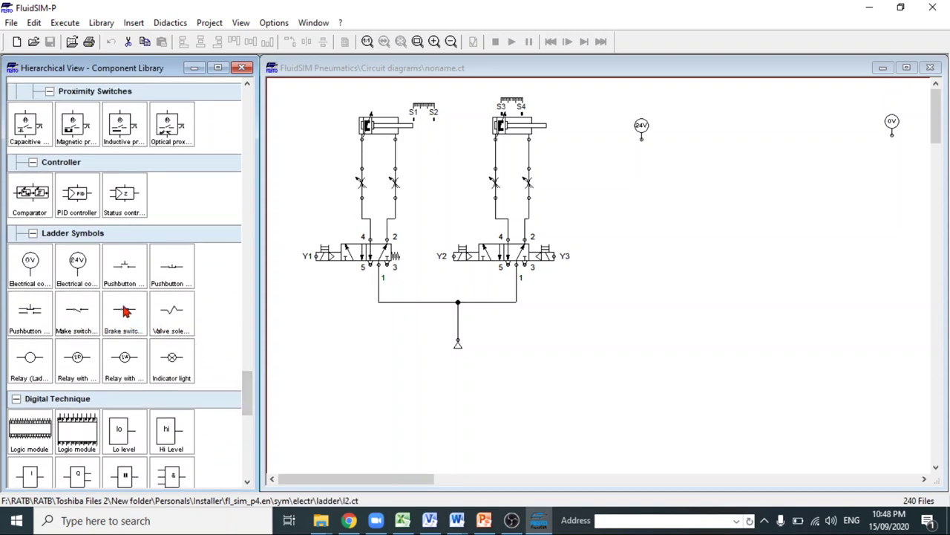
pyautogui.moveTo(124, 277); pyautogui.dragTo(680, 156)
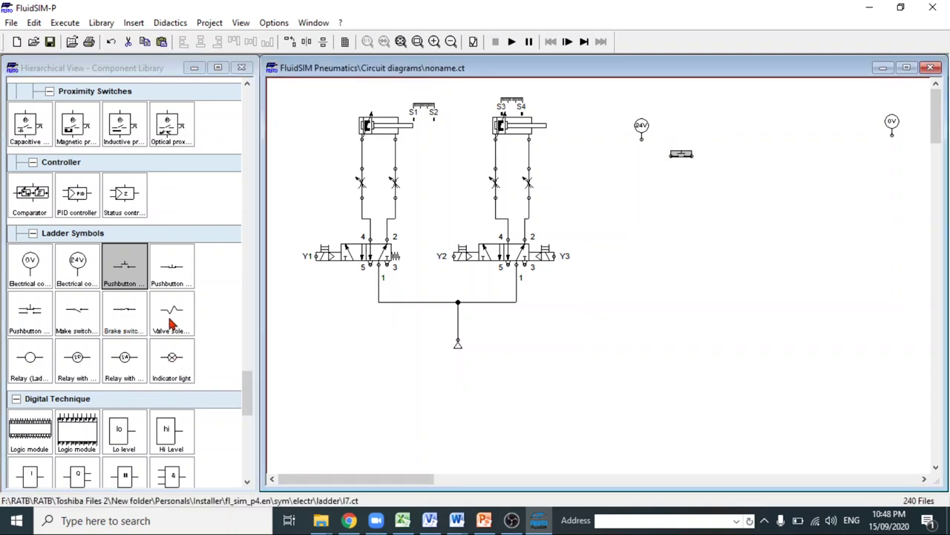
pyautogui.moveTo(169, 322); pyautogui.dragTo(844, 157)
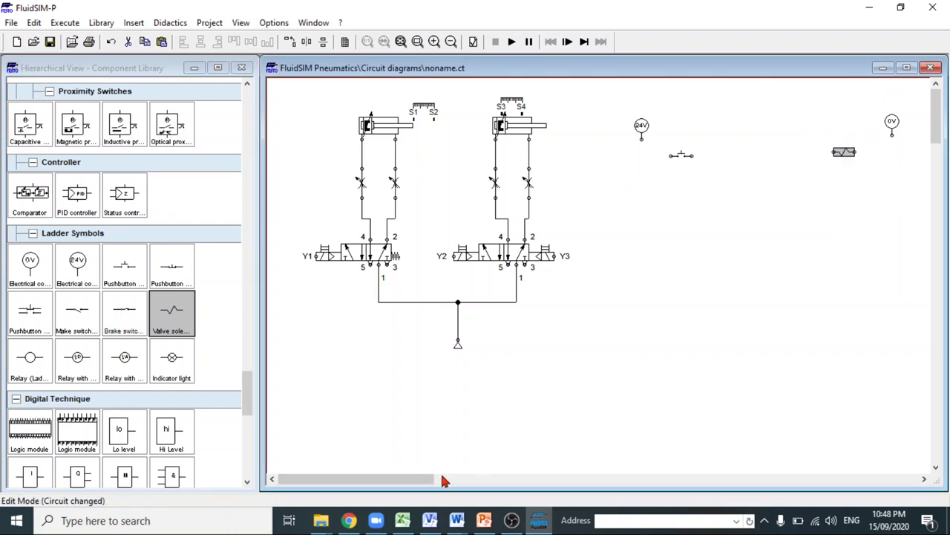
pyautogui.moveTo(414, 485)
pyautogui.mouseDown()
pyautogui.moveTo(469, 483)
pyautogui.moveTo(397, 479)
pyautogui.mouseUp()
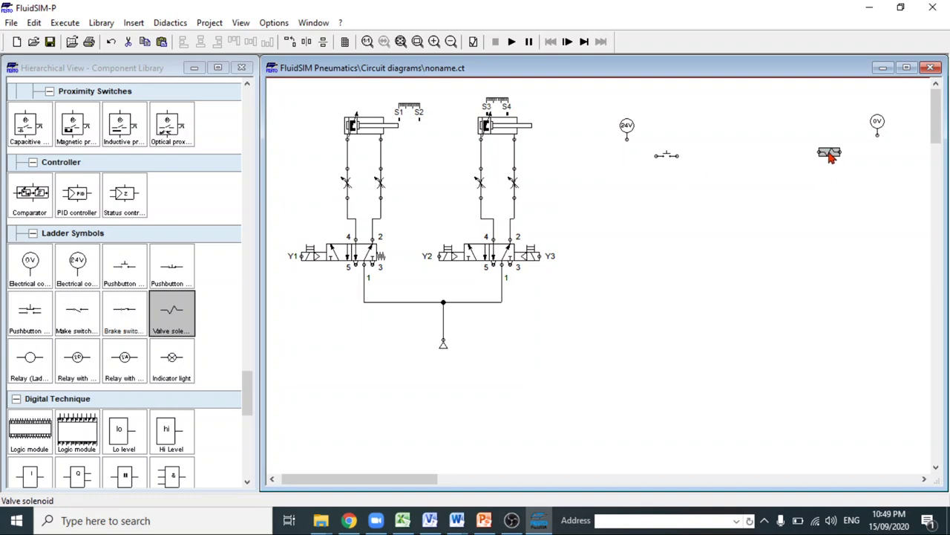
# Step: Label the ladder pushbutton START
pyautogui.doubleClick(667, 155)
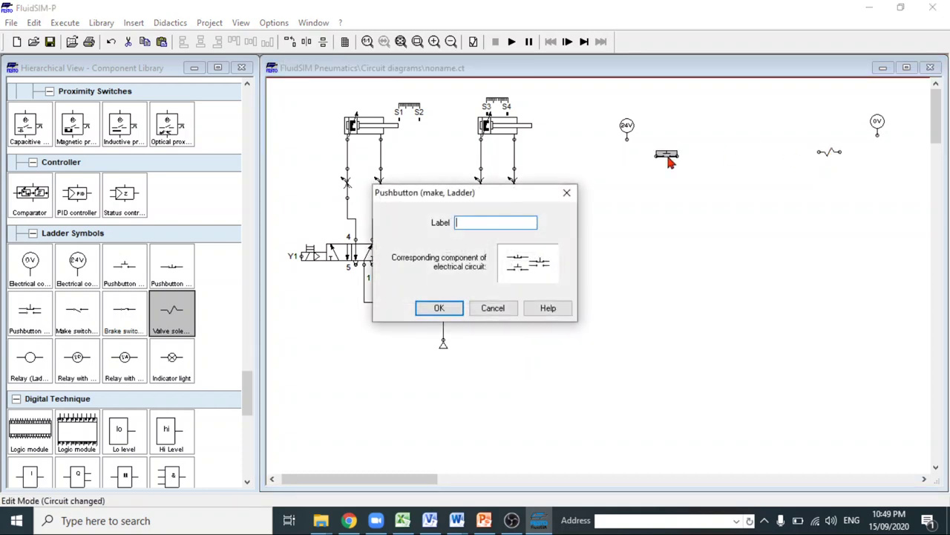
pyautogui.write('START')
pyautogui.press('Return')
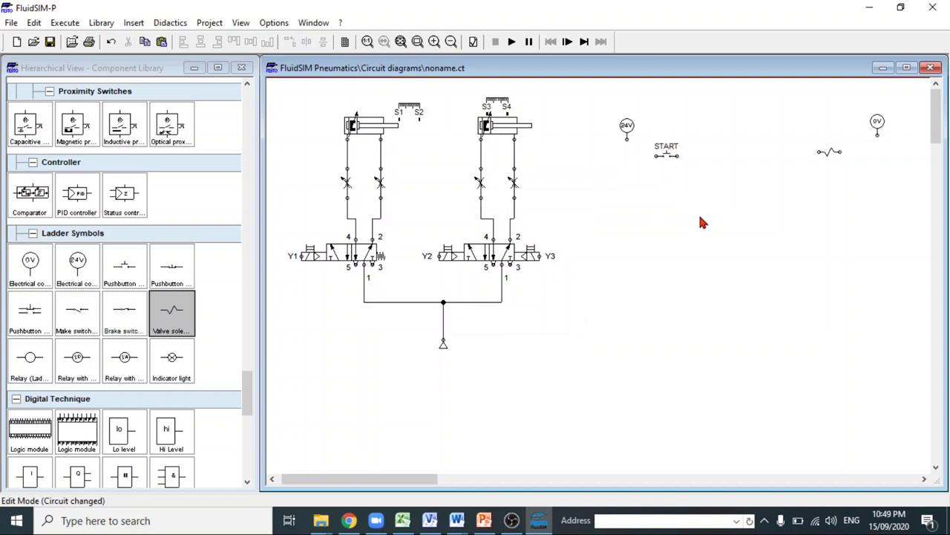
# Step: Label the valve solenoid Y1 and wire 24V, the START pushbutton, Y1 and 0V in series
pyautogui.doubleClick(821, 153)
pyautogui.write('Y1')
pyautogui.press('Return')
pyautogui.moveTo(656, 155)
pyautogui.mouseDown()
pyautogui.moveTo(629, 142)
pyautogui.moveTo(760, 153)
pyautogui.moveTo(897, 142)
pyautogui.moveTo(879, 136)
pyautogui.mouseUp()
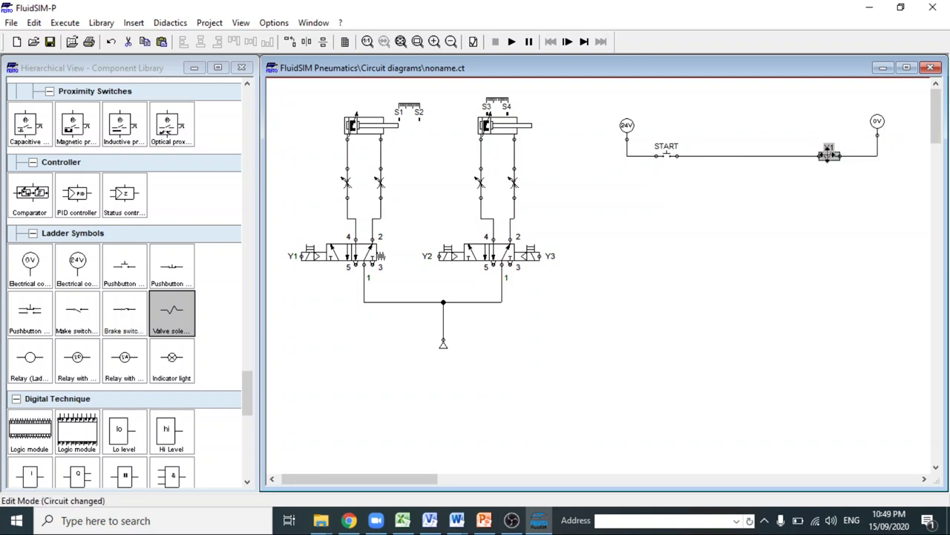
# Step: Run the simulation, operate the START pushbutton repeatedly to test the left cylinder's response, and stop the simulation
pyautogui.click(512, 42)
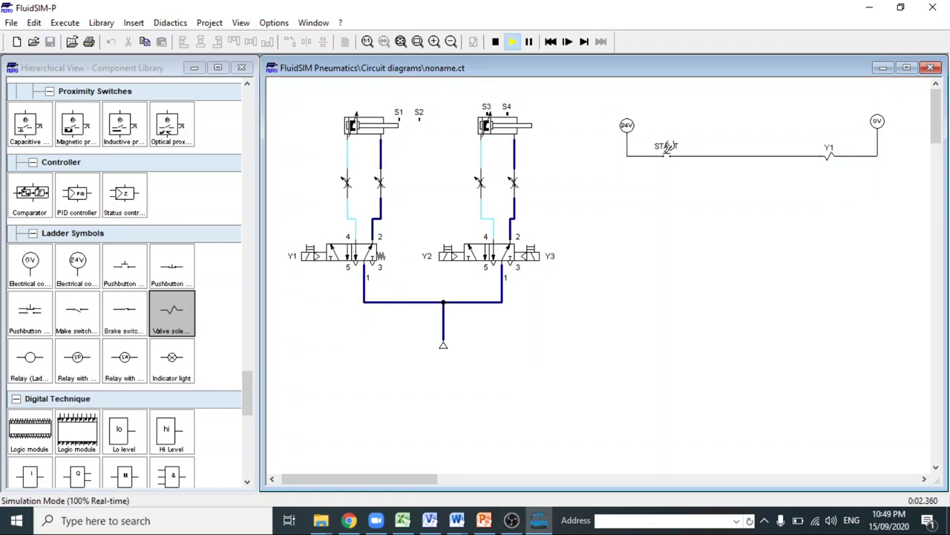
pyautogui.click(666, 147)
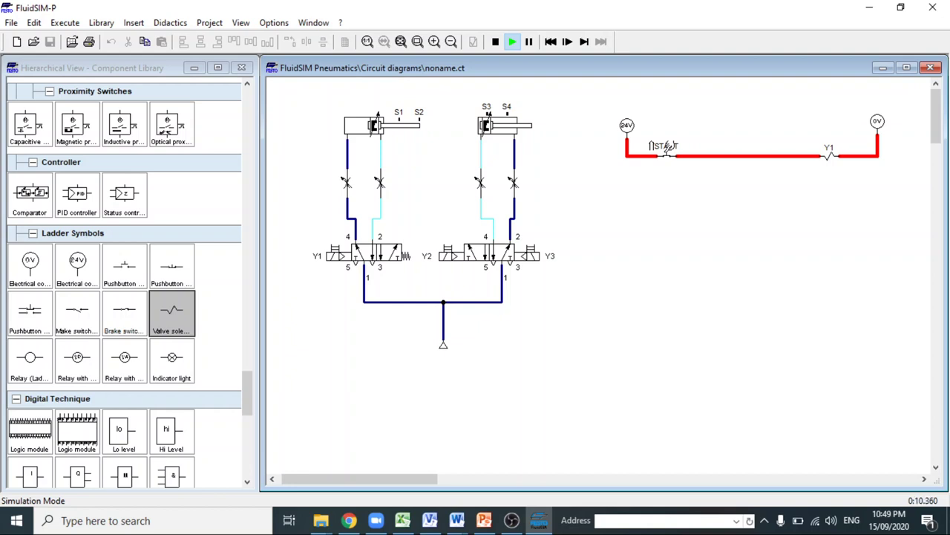
pyautogui.click(667, 147)
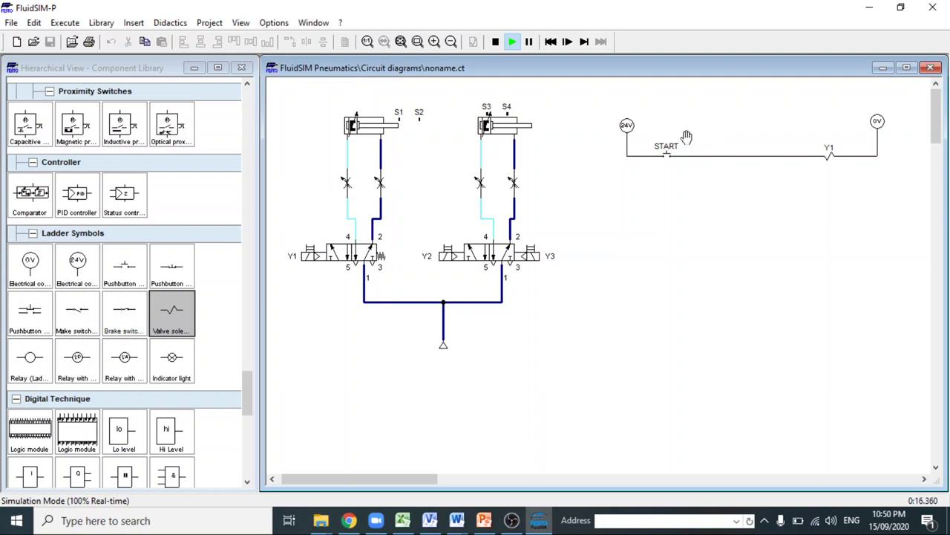
pyautogui.click(666, 146)
pyautogui.click(666, 148)
pyautogui.click(668, 147)
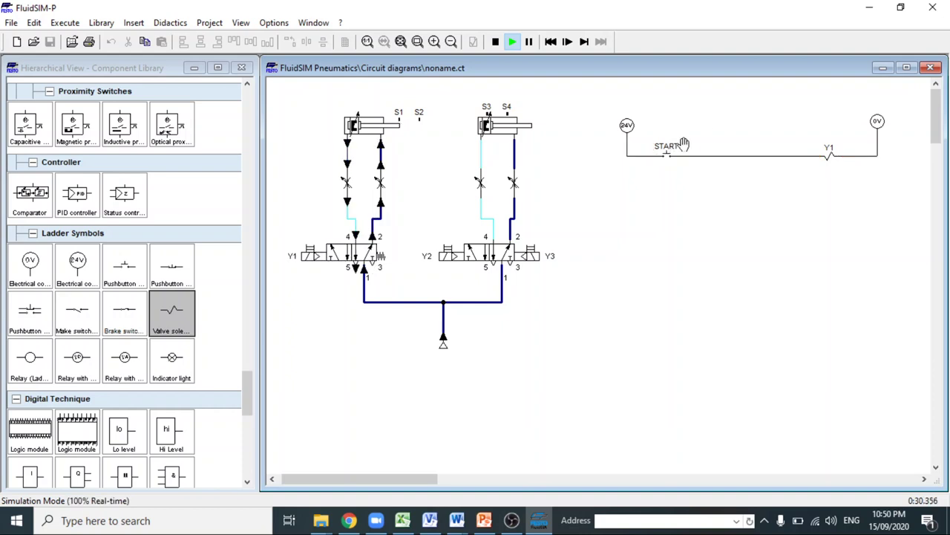
pyautogui.click(667, 148)
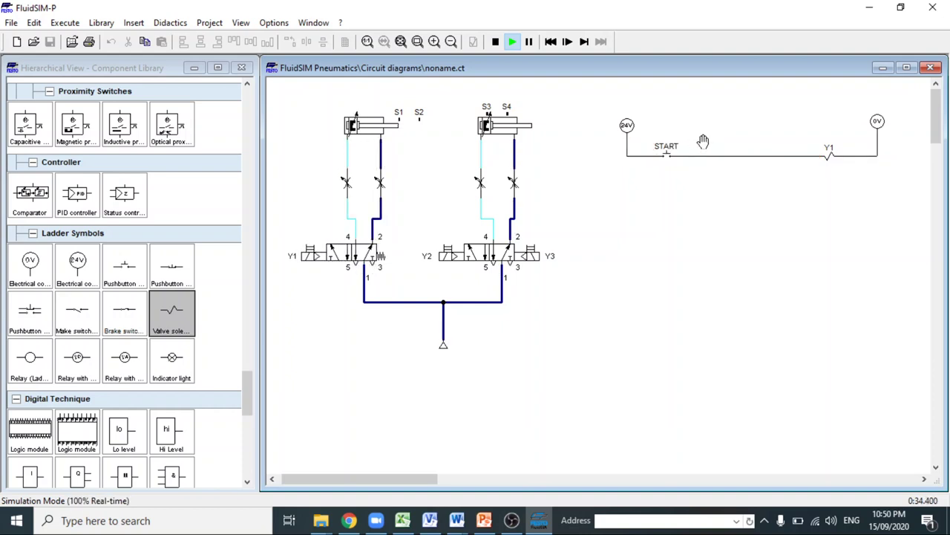
pyautogui.click(667, 147)
pyautogui.click(669, 148)
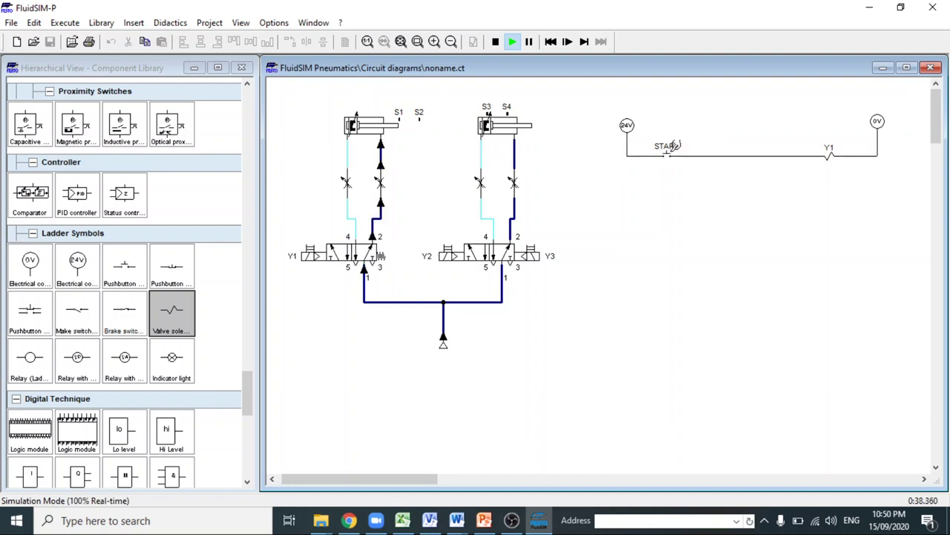
pyautogui.click(668, 147)
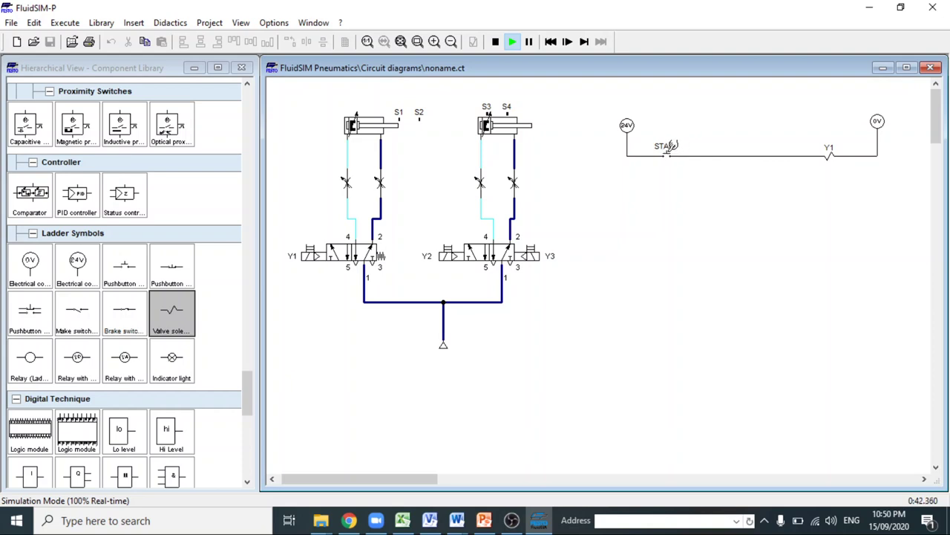
pyautogui.click(667, 147)
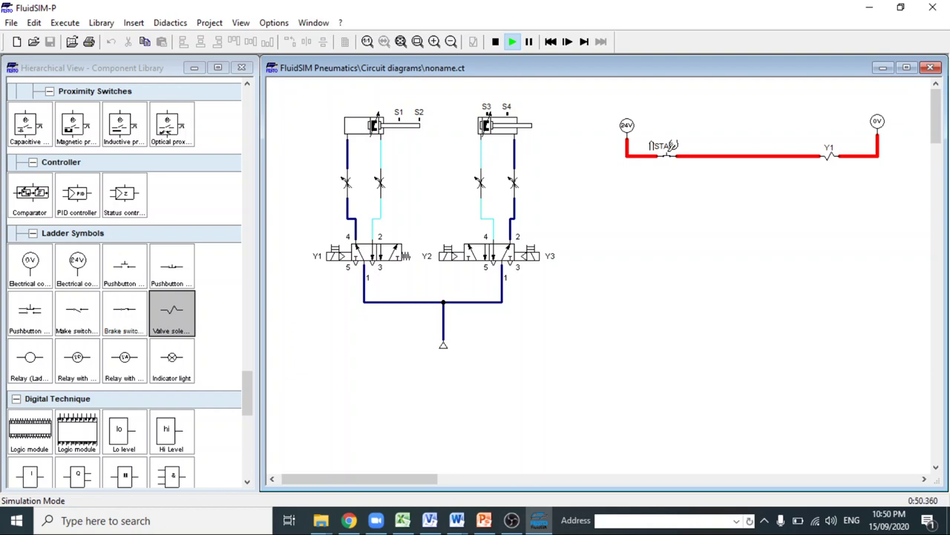
pyautogui.moveTo(650, 145); pyautogui.dragTo(664, 155)
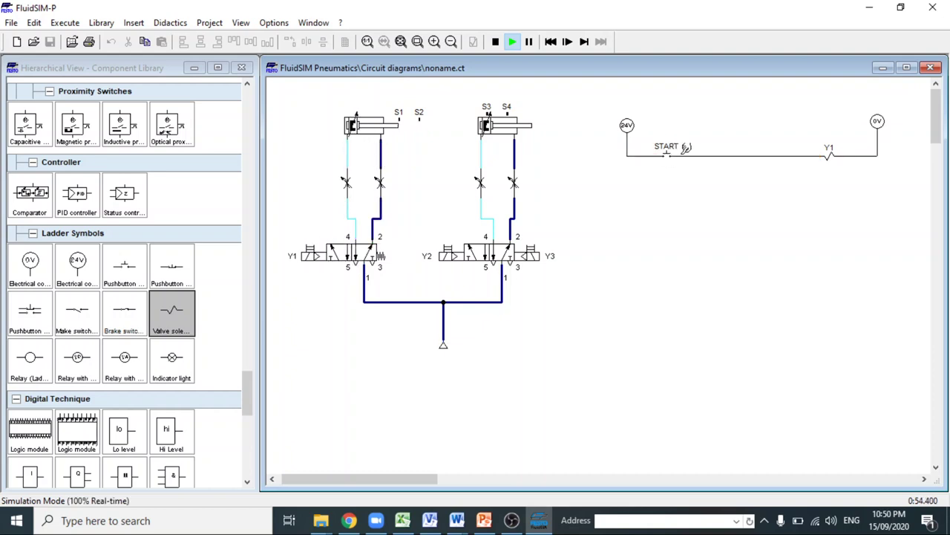
pyautogui.click(671, 147)
pyautogui.moveTo(668, 146); pyautogui.dragTo(667, 146)
pyautogui.click(668, 147)
pyautogui.click(494, 42)
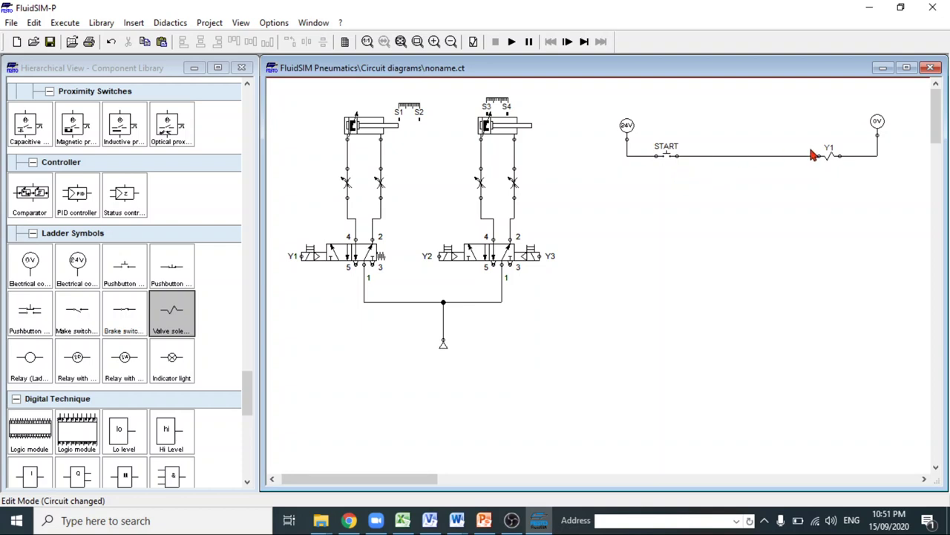
pyautogui.moveTo(830, 167); pyautogui.dragTo(829, 168)
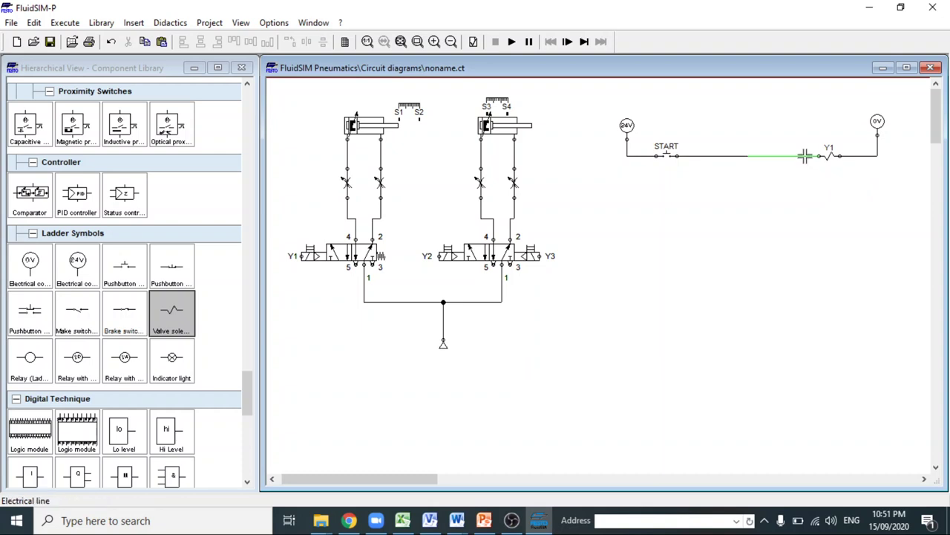
pyautogui.click(805, 156)
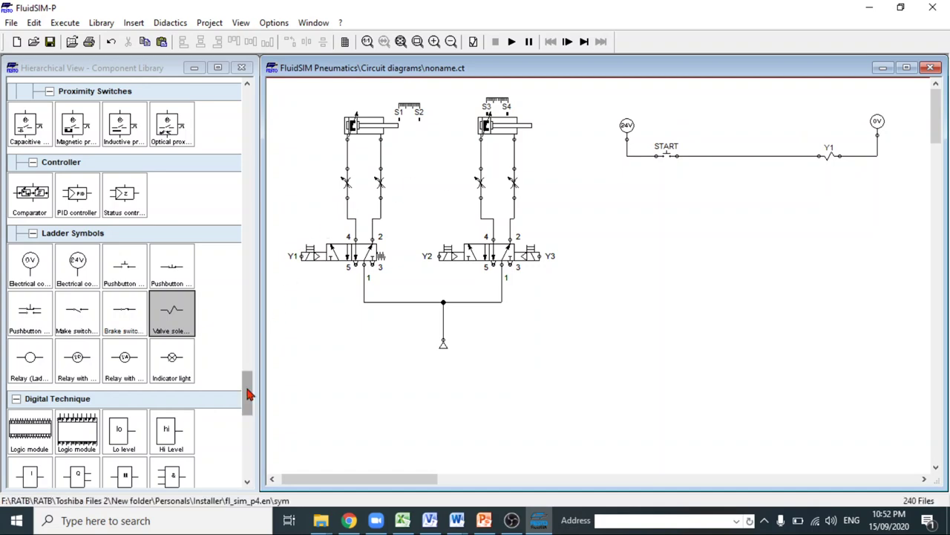
# Step: Place a ladder relay below the Y1 solenoid and a ladder make switch below the START pushbutton
pyautogui.moveTo(248, 395)
pyautogui.mouseDown()
pyautogui.moveTo(246, 464)
pyautogui.moveTo(245, 389)
pyautogui.mouseUp()
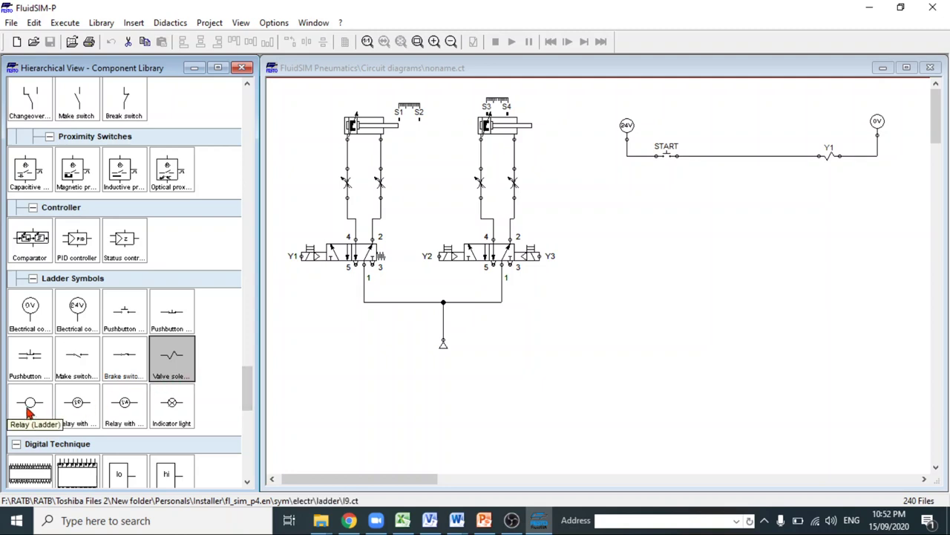
pyautogui.moveTo(29, 408); pyautogui.dragTo(830, 198)
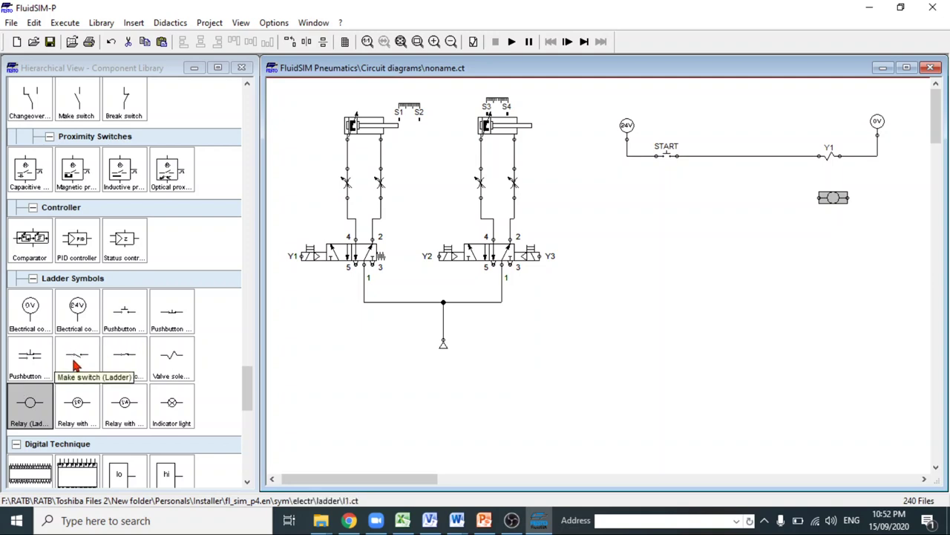
pyautogui.moveTo(75, 363); pyautogui.dragTo(668, 204)
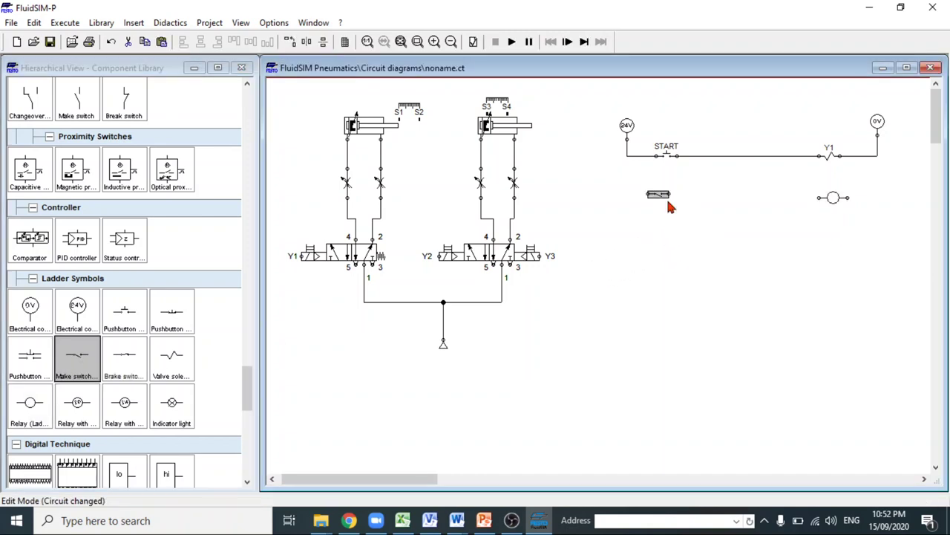
# Step: Label both the ladder relay and the make switch K1
pyautogui.doubleClick(832, 198)
pyautogui.write('K1')
pyautogui.press('Return')
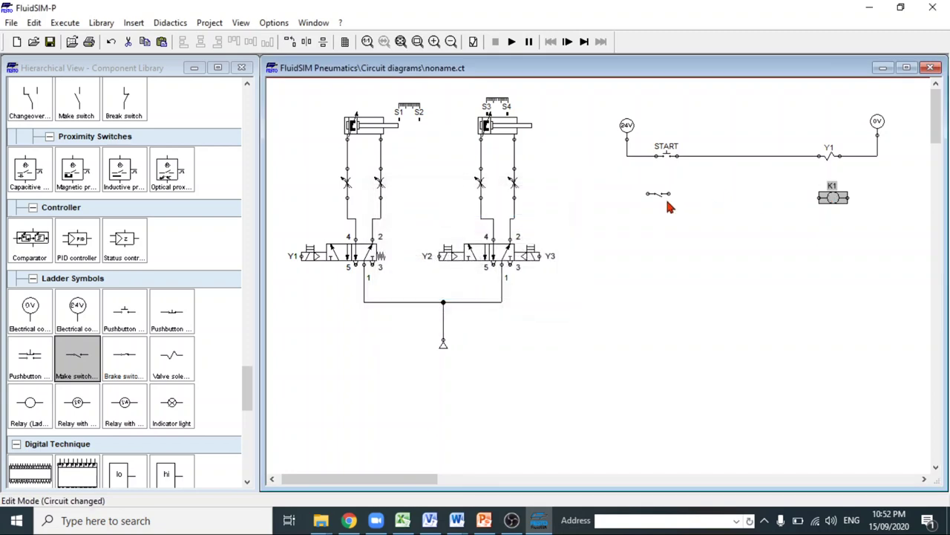
pyautogui.click(662, 199)
pyautogui.doubleClick(662, 201)
pyautogui.write('K1')
pyautogui.press('Return')
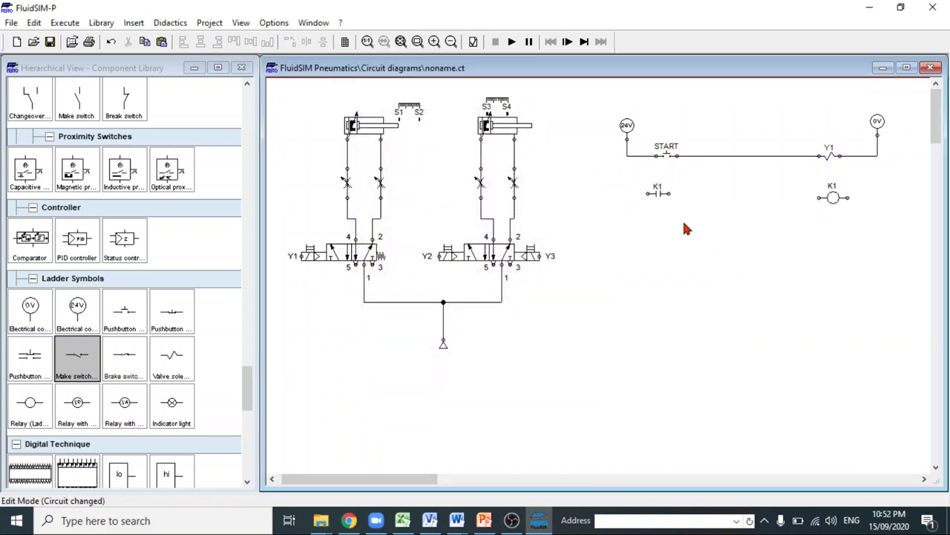
# Step: Align the K1 make switch under the START pushbutton and wire the K1 relay in parallel with the Y1 solenoid
pyautogui.moveTo(658, 193)
pyautogui.mouseDown()
pyautogui.moveTo(675, 193)
pyautogui.moveTo(666, 193)
pyautogui.mouseUp()
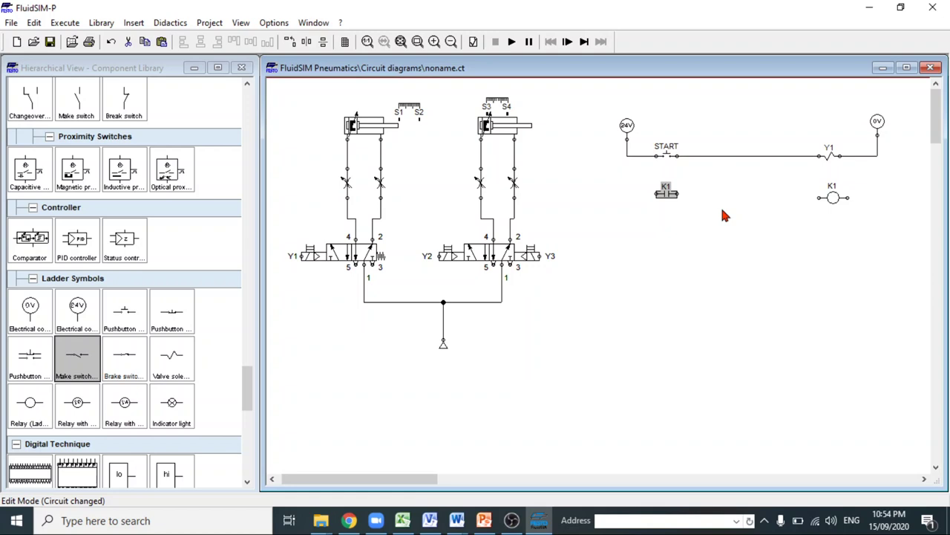
pyautogui.click(849, 198)
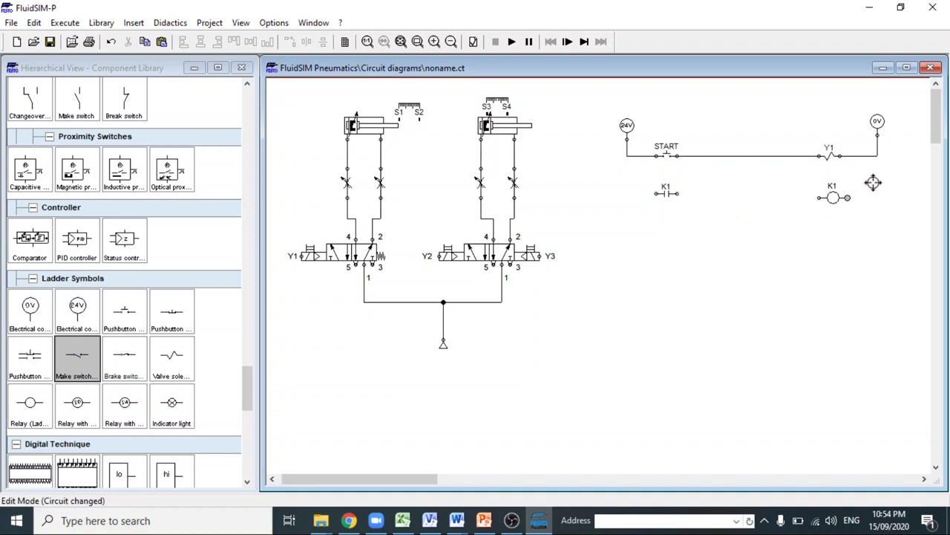
pyautogui.moveTo(878, 156); pyautogui.dragTo(847, 198)
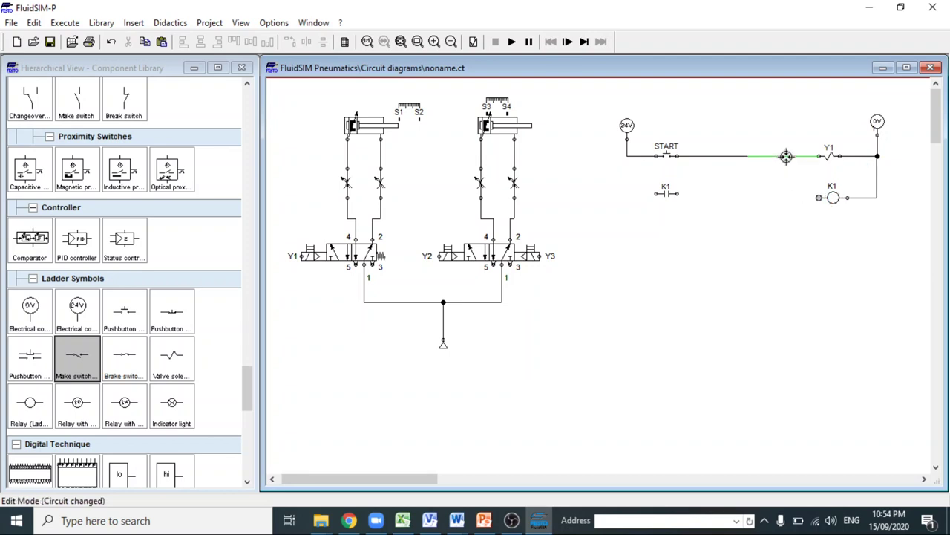
pyautogui.moveTo(804, 156); pyautogui.dragTo(798, 155)
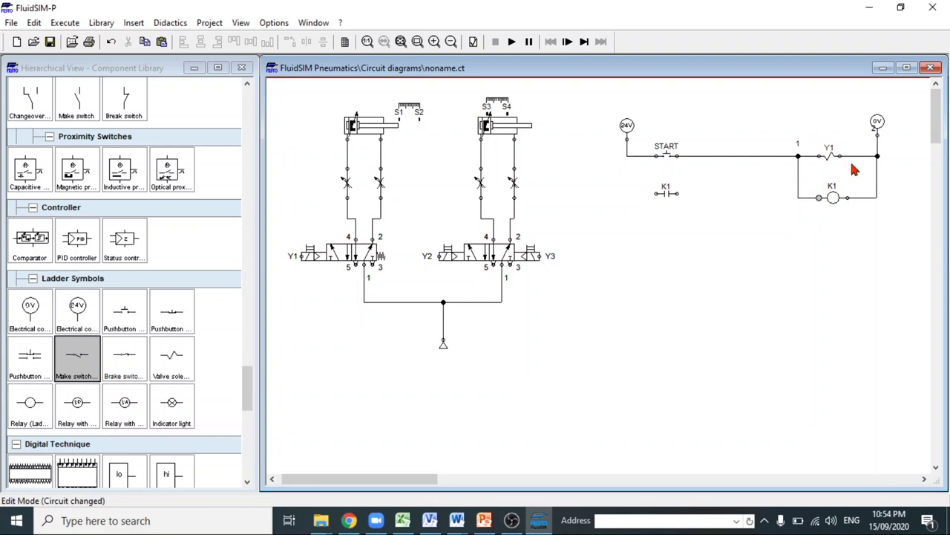
# Step: Wire the K1 make switch in parallel with the START pushbutton to form the self-holding branch
pyautogui.click(666, 197)
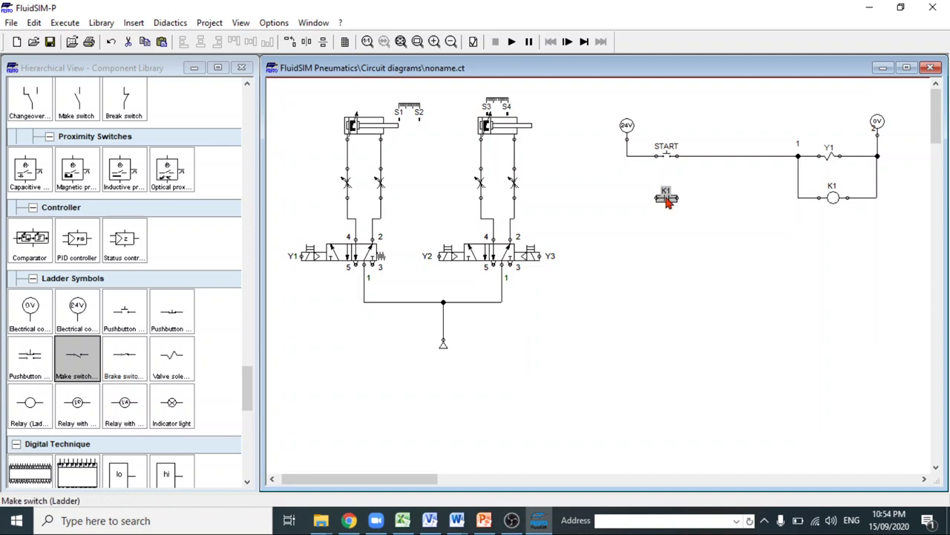
pyautogui.click(691, 155)
pyautogui.moveTo(691, 156); pyautogui.dragTo(677, 198)
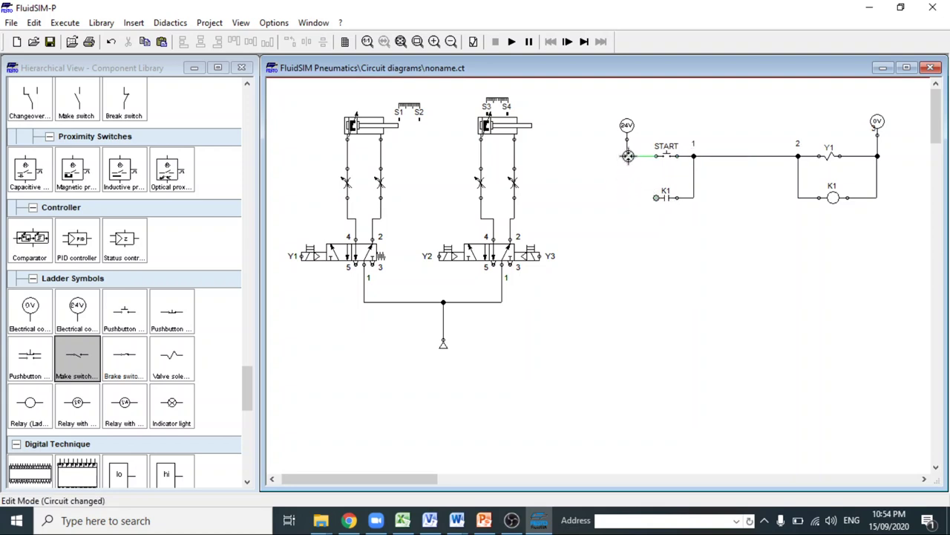
pyautogui.moveTo(626, 154); pyautogui.dragTo(657, 197)
# Step: Run the simulation, operate START once to test the K1 latching circuit, and stop the simulation
pyautogui.click(512, 47)
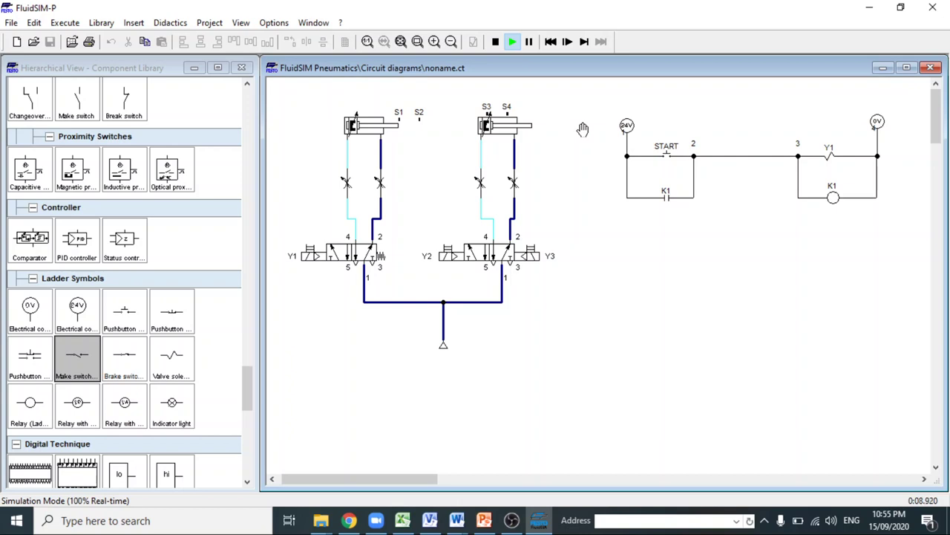
pyautogui.click(669, 148)
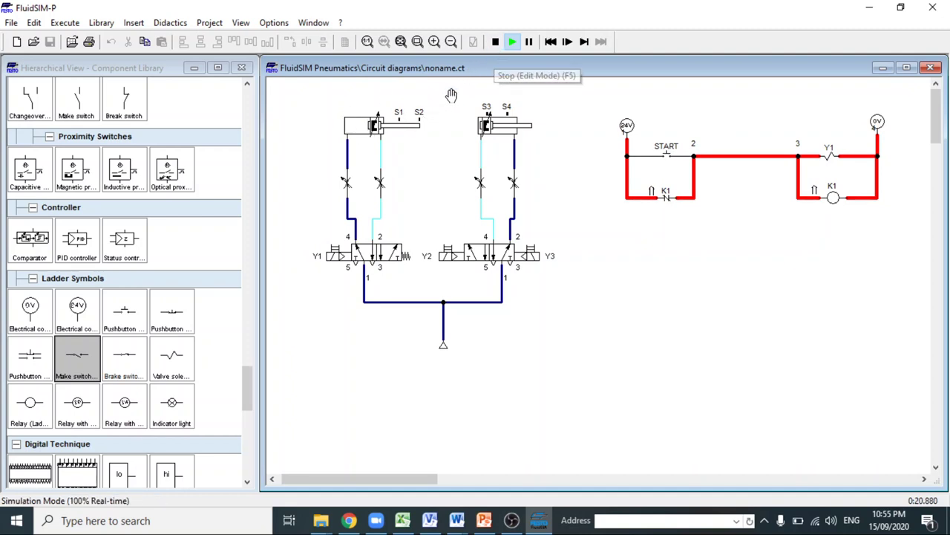
pyautogui.click(493, 43)
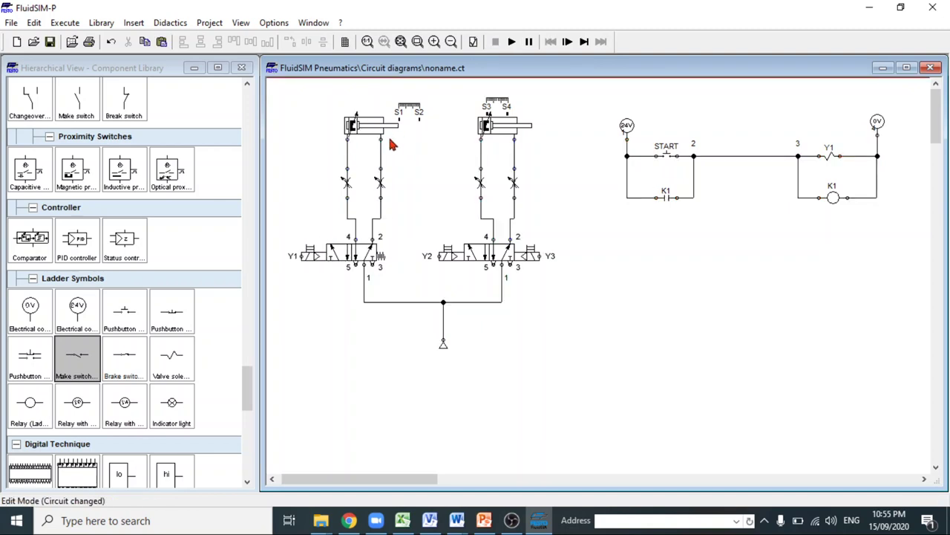
# Step: Set the opening level of both throttle valves under the S1–S2 cylinder to 15%
pyautogui.doubleClick(346, 185)
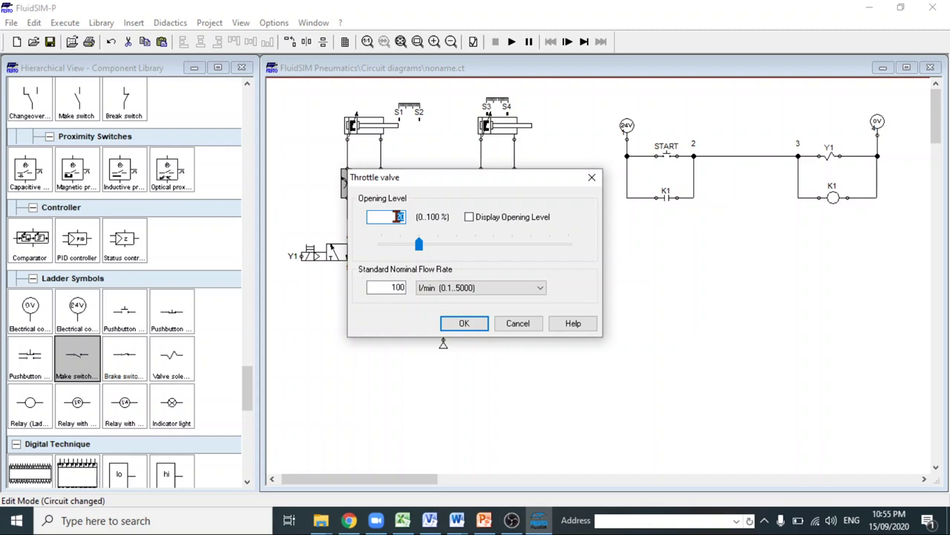
pyautogui.write('15')
pyautogui.press('Return')
pyautogui.click(380, 184)
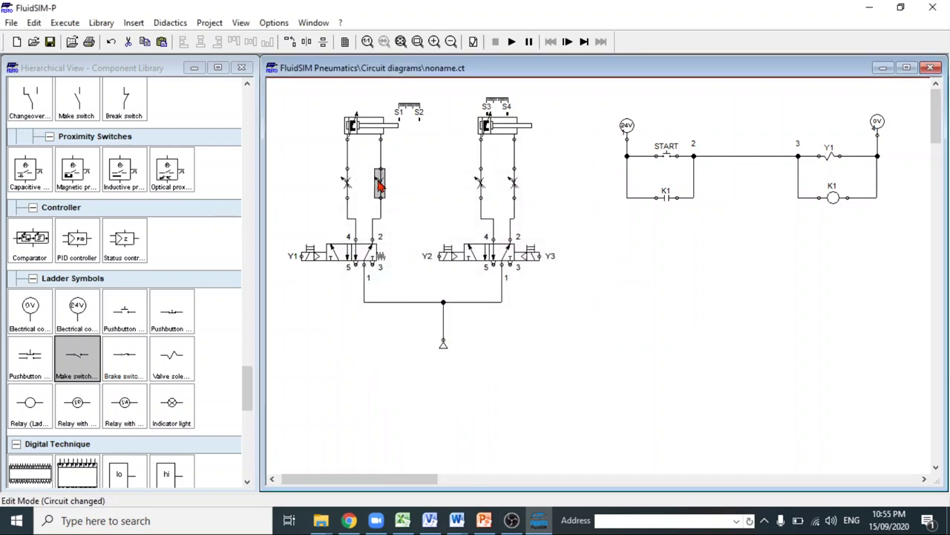
pyautogui.doubleClick(380, 186)
pyautogui.write('1')
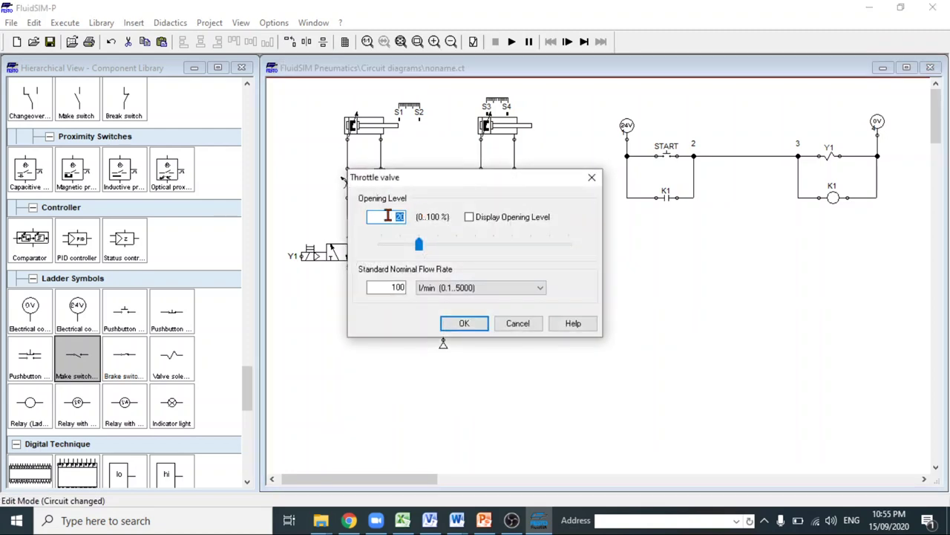
pyautogui.write('5')
pyautogui.press('Return')
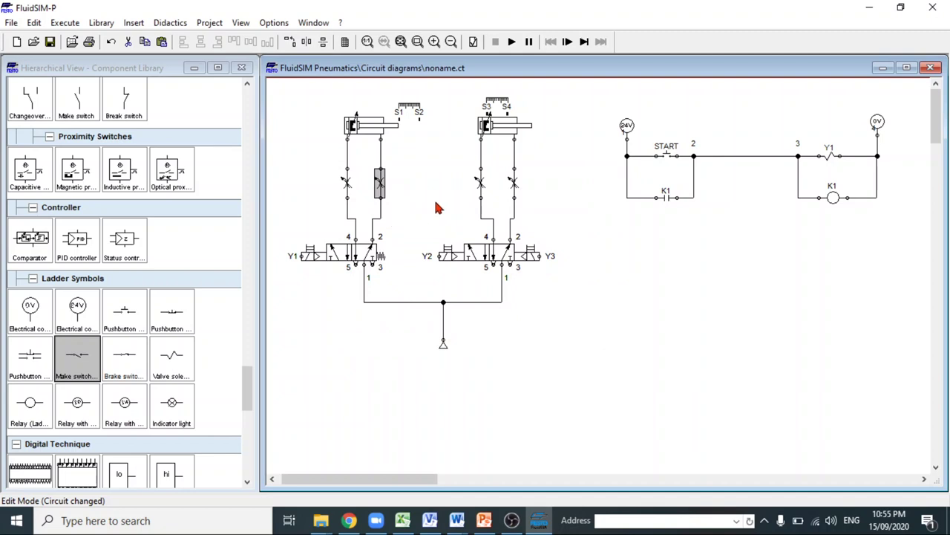
# Step: Set the opening level of both throttle valves under the S3–S4 cylinder to 15%
pyautogui.click(485, 190)
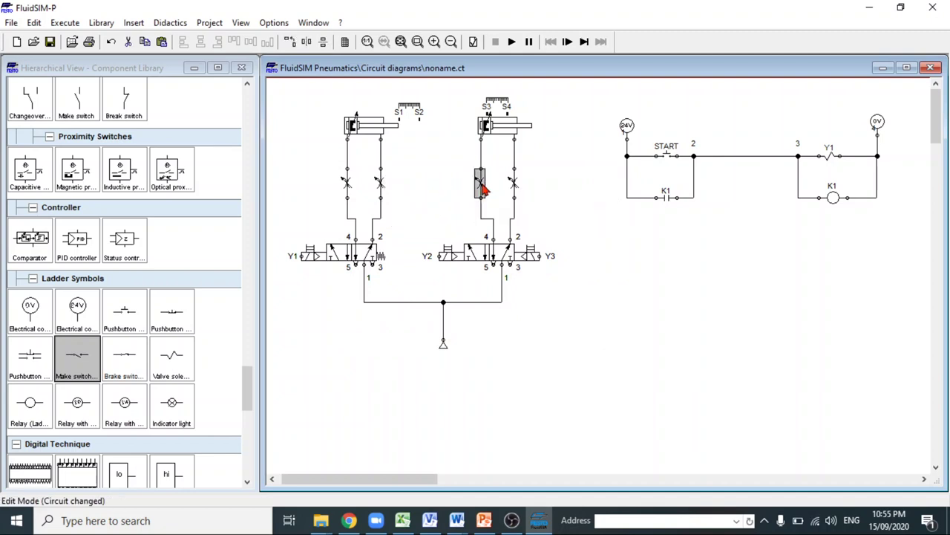
pyautogui.doubleClick(484, 190)
pyautogui.write('15')
pyautogui.press('Tab')
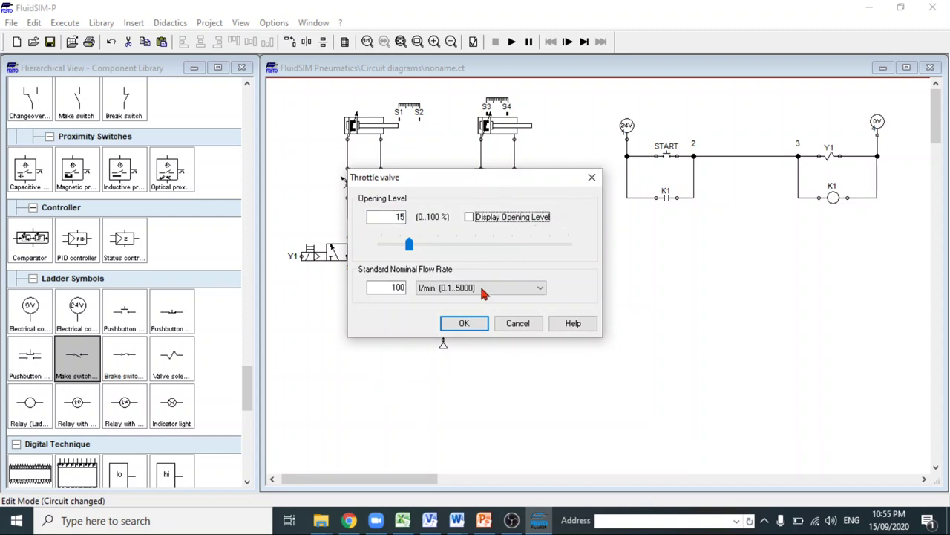
pyautogui.click(467, 324)
pyautogui.doubleClick(515, 183)
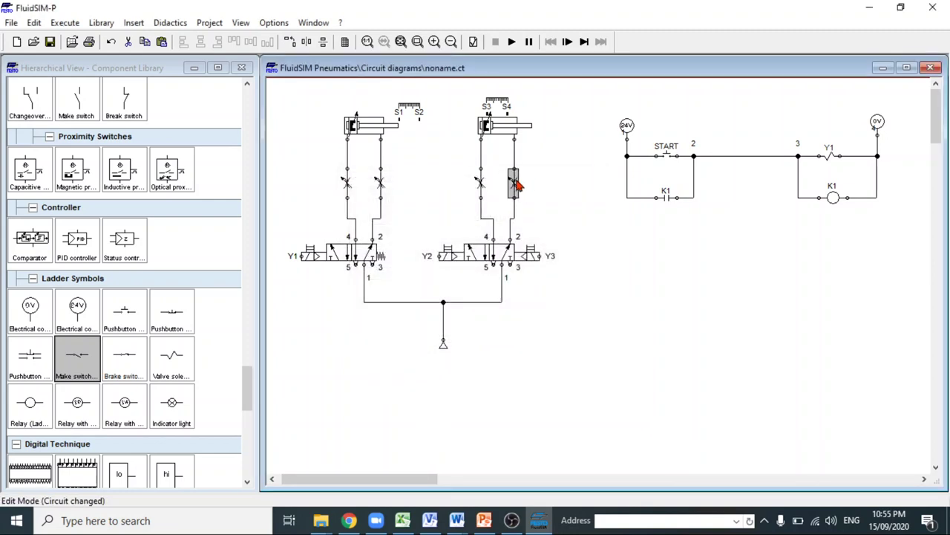
pyautogui.moveTo(383, 244); pyautogui.dragTo(409, 245)
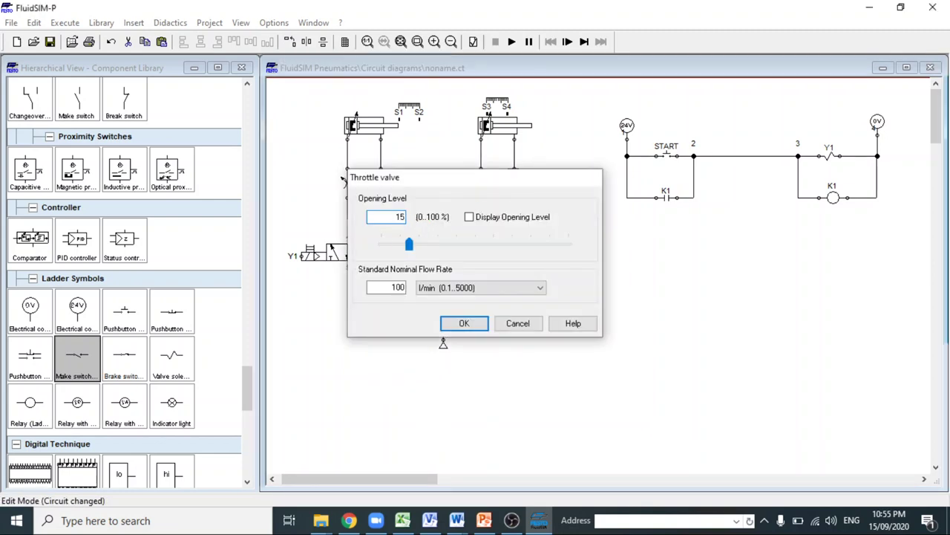
pyautogui.press('Return')
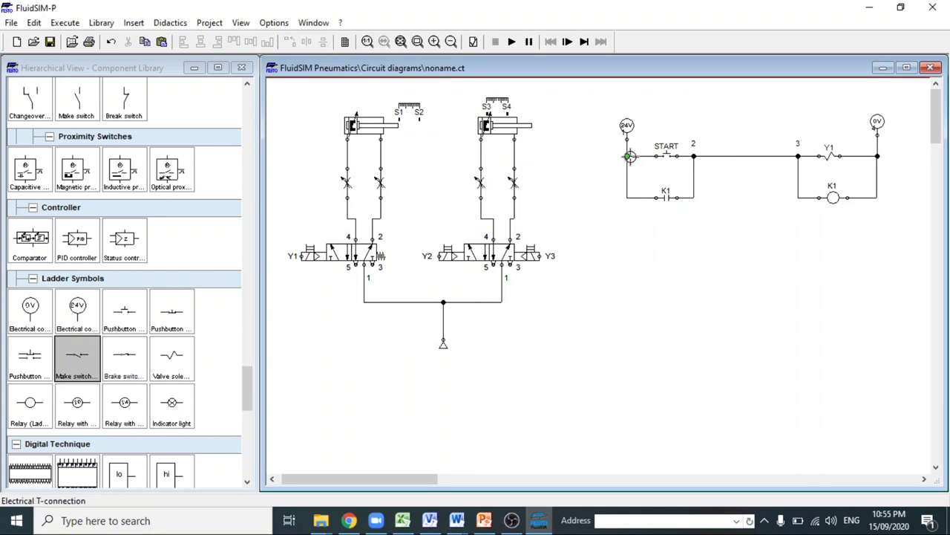
# Step: Run the simulation and operate START to observe the S1–S2 cylinder's stroke at the new throttle setting
pyautogui.click(513, 45)
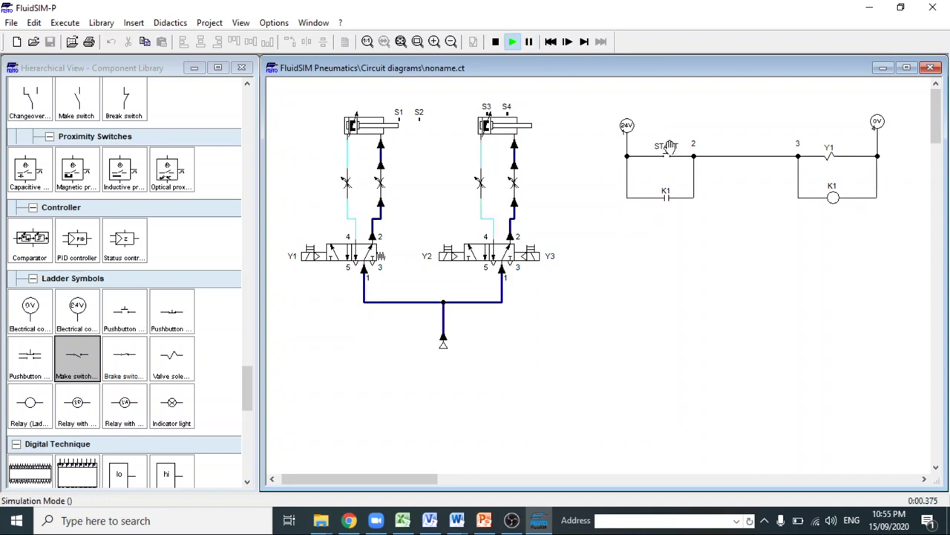
pyautogui.click(671, 150)
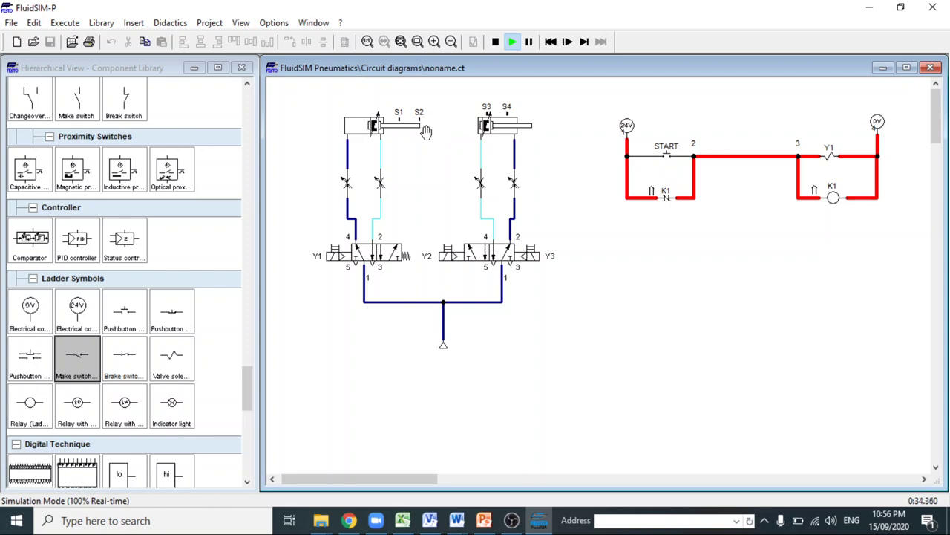
# Step: Switch to PowerPoint to review the sample activity sequences, return to FluidSIM, and stop the simulation
pyautogui.click(484, 521)
pyautogui.click(402, 220)
pyautogui.moveTo(402, 220); pyautogui.dragTo(435, 206)
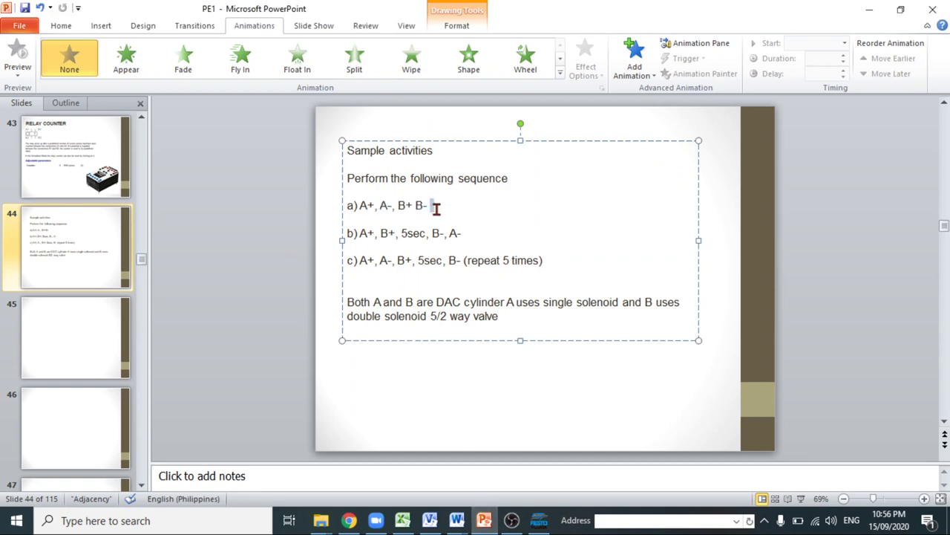
pyautogui.click(869, 9)
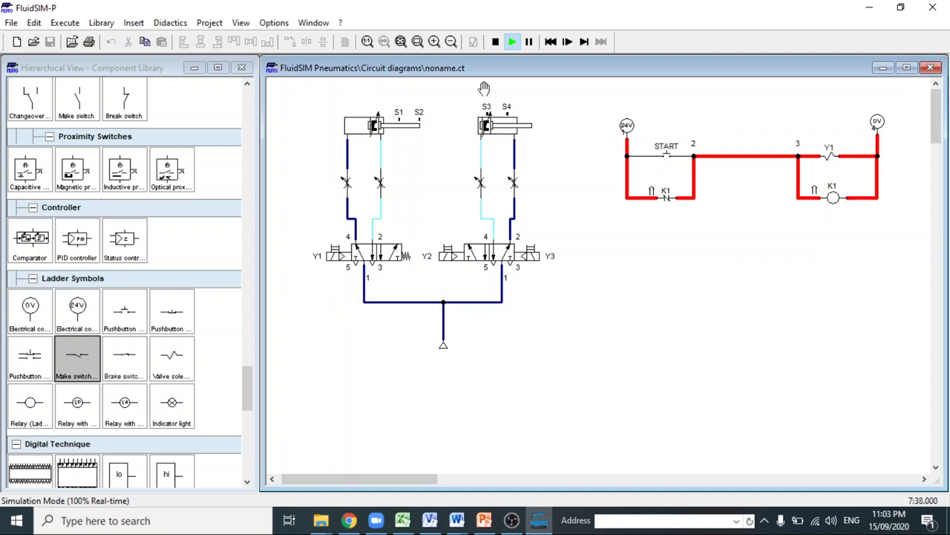
pyautogui.click(496, 42)
# Step: Place a ladder make switch below the K1 contact and label it S2 as a limit switch
pyautogui.moveTo(245, 378)
pyautogui.mouseDown()
pyautogui.moveTo(245, 402)
pyautogui.moveTo(245, 387)
pyautogui.mouseUp()
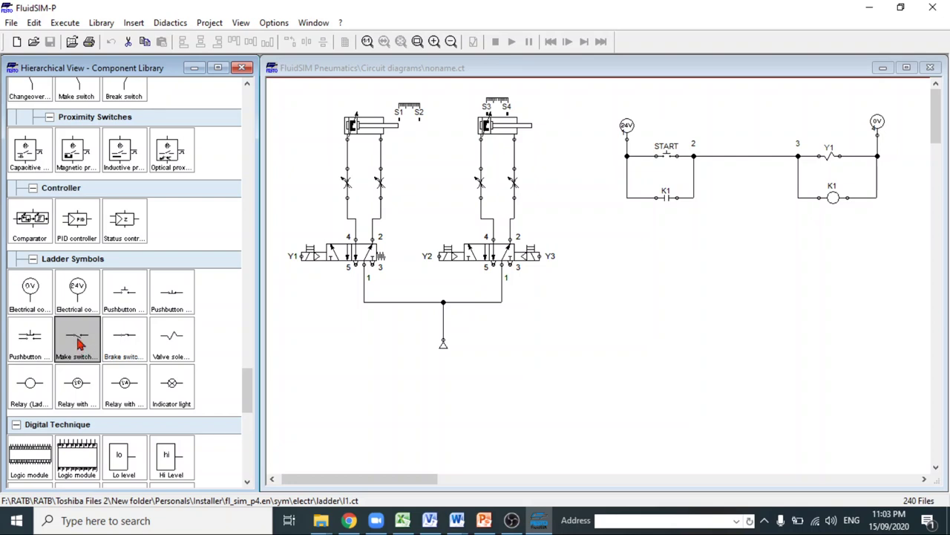
pyautogui.moveTo(77, 345); pyautogui.dragTo(665, 256)
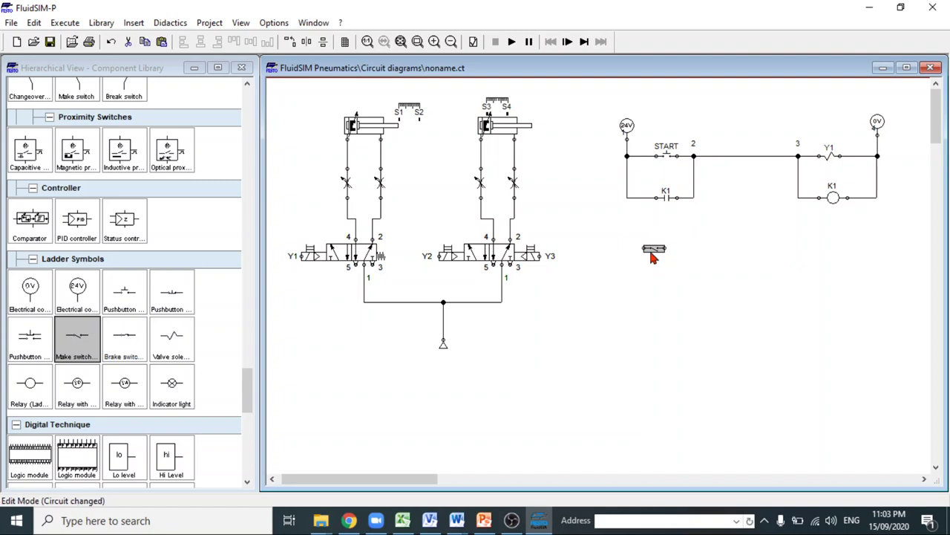
pyautogui.doubleClick(652, 253)
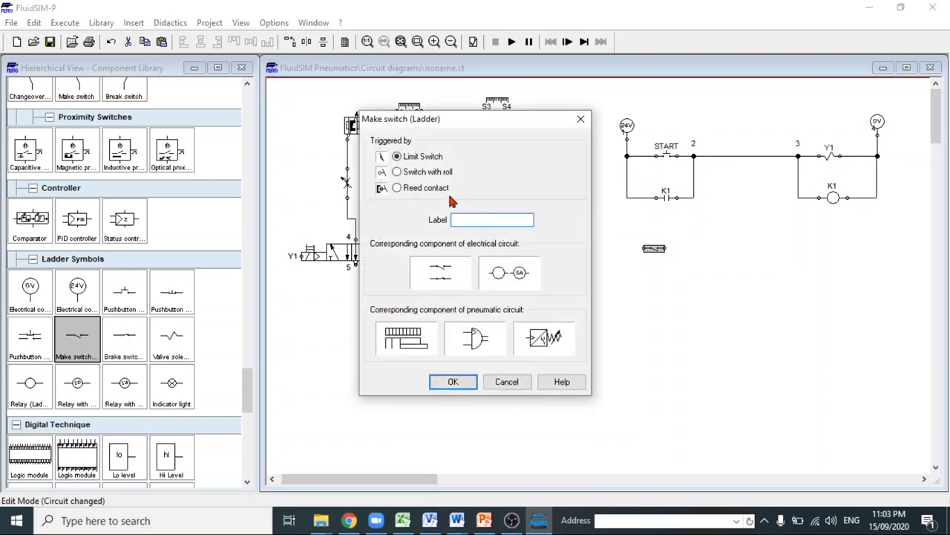
pyautogui.moveTo(434, 123); pyautogui.dragTo(428, 197)
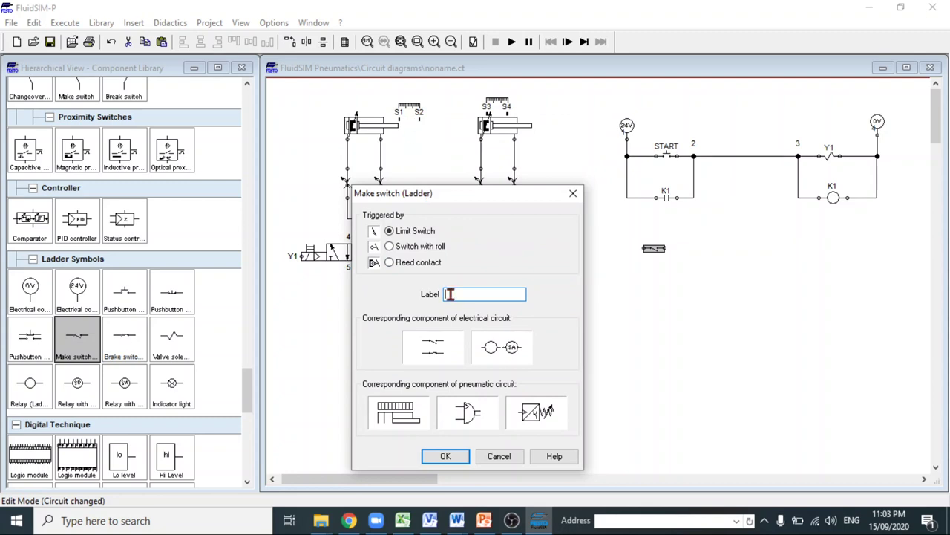
pyautogui.write('S2')
pyautogui.press('Return')
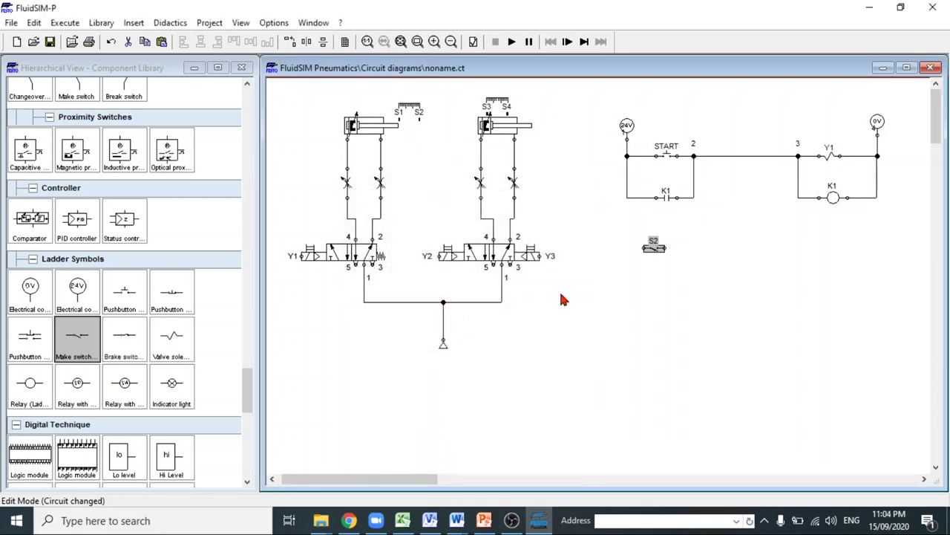
# Step: Examine the S2 limit switch symbol up close and its place below the START and K1 branches
pyautogui.scroll(2, 691, 307)
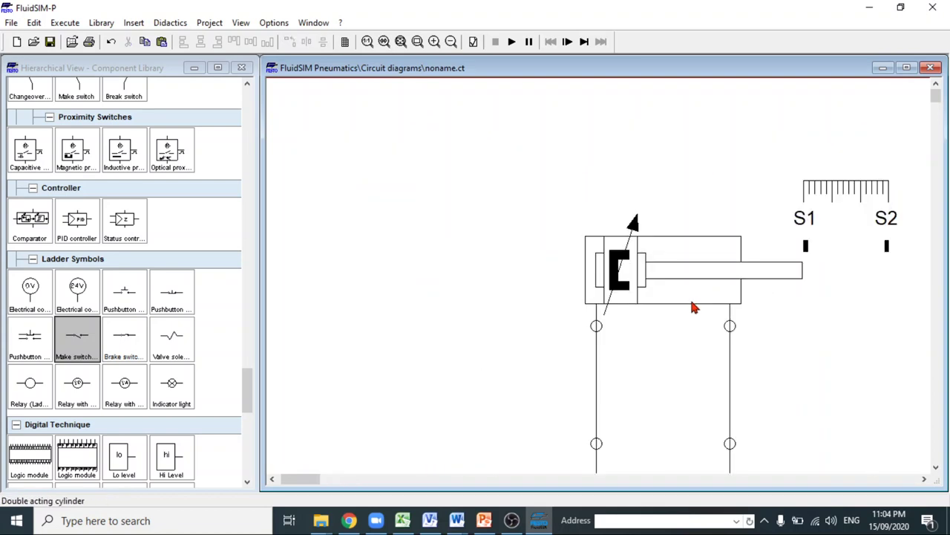
pyautogui.moveTo(307, 481); pyautogui.dragTo(394, 481)
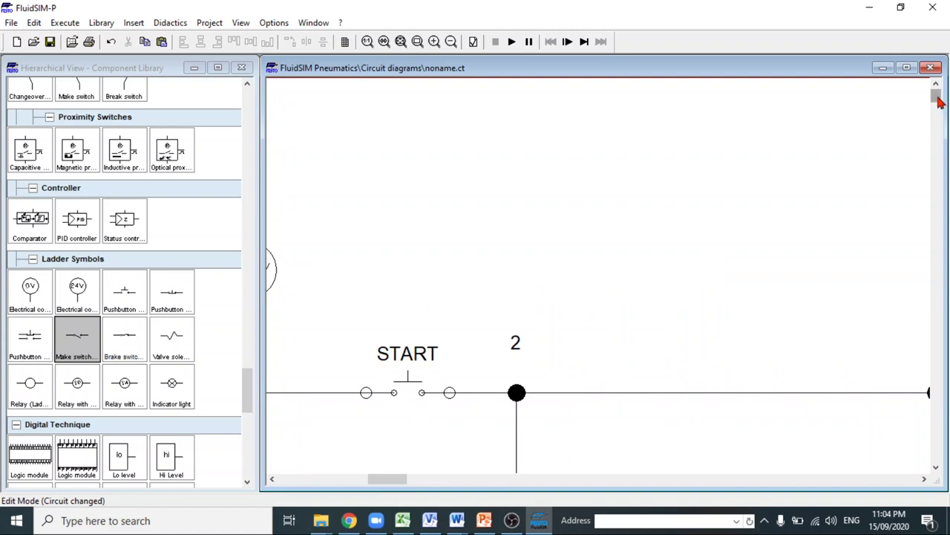
pyautogui.moveTo(939, 97); pyautogui.dragTo(939, 115)
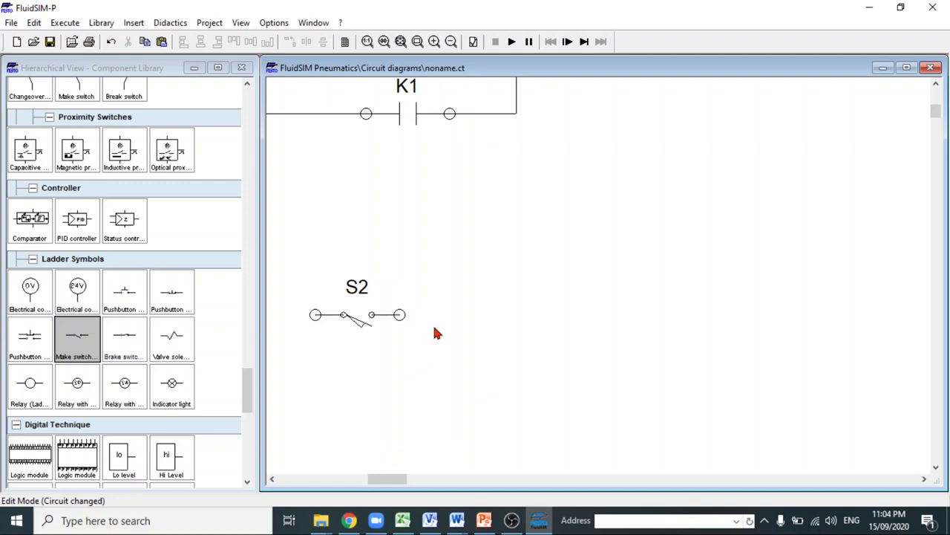
pyautogui.scroll(-1, 437, 334)
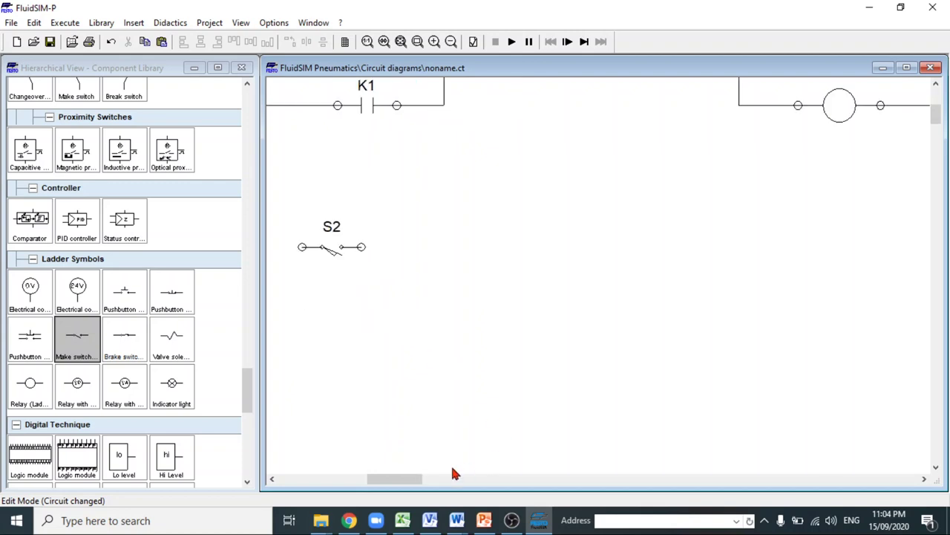
pyautogui.moveTo(409, 481); pyautogui.dragTo(390, 479)
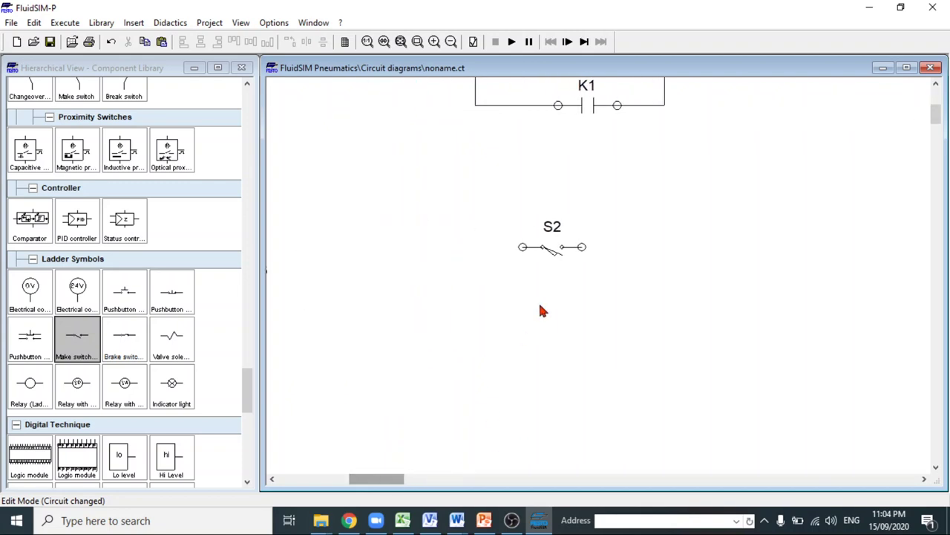
pyautogui.click(451, 42)
pyautogui.click(451, 42)
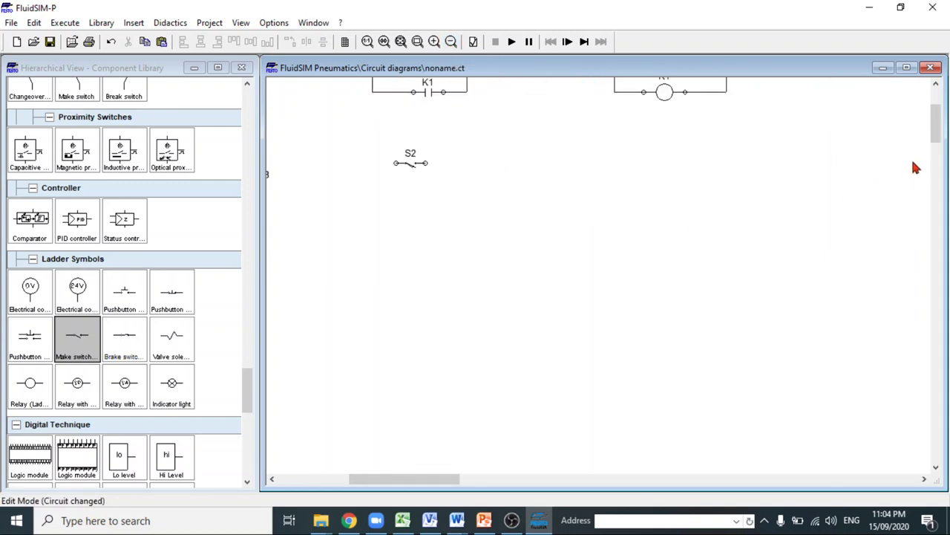
pyautogui.moveTo(938, 123); pyautogui.dragTo(937, 109)
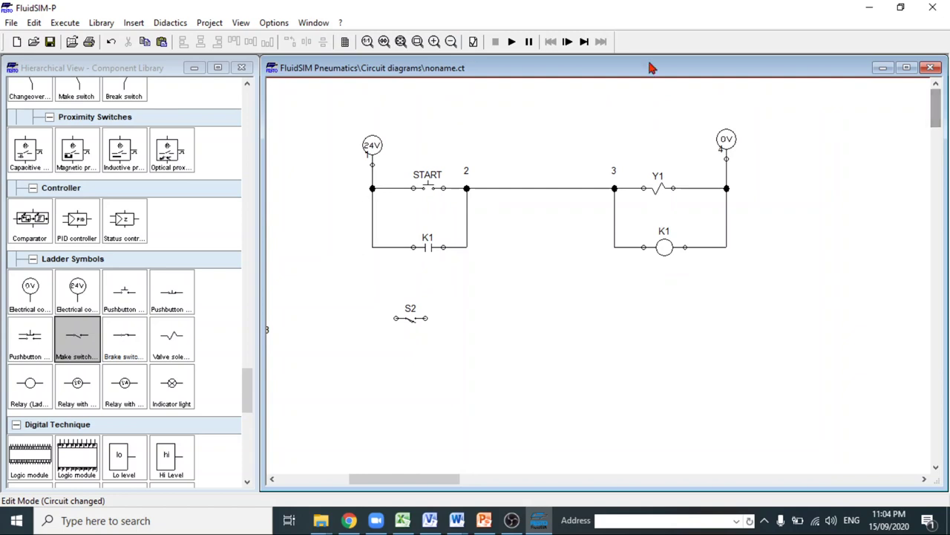
# Step: Run the simulation and operate START to check how the S2 switch responds to the first cylinder's stroke
pyautogui.click(511, 42)
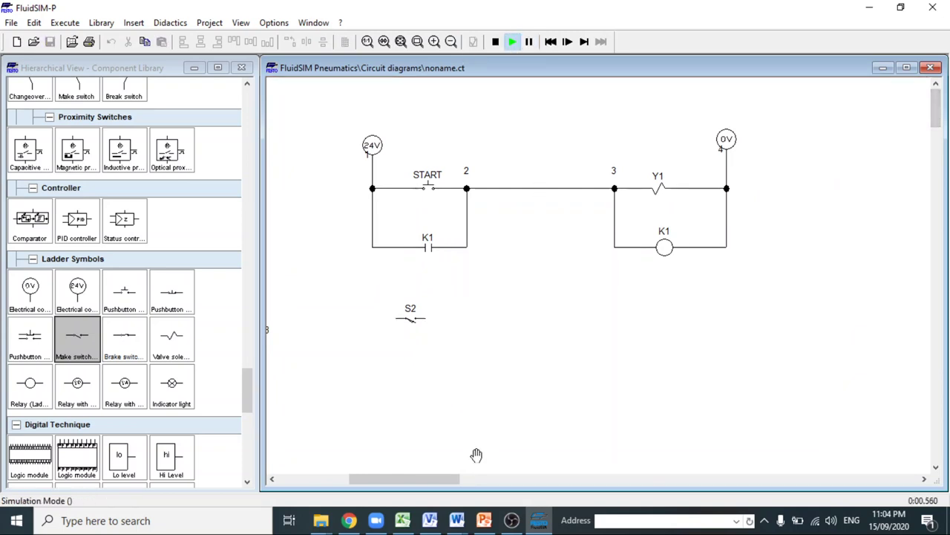
pyautogui.moveTo(435, 481); pyautogui.dragTo(392, 476)
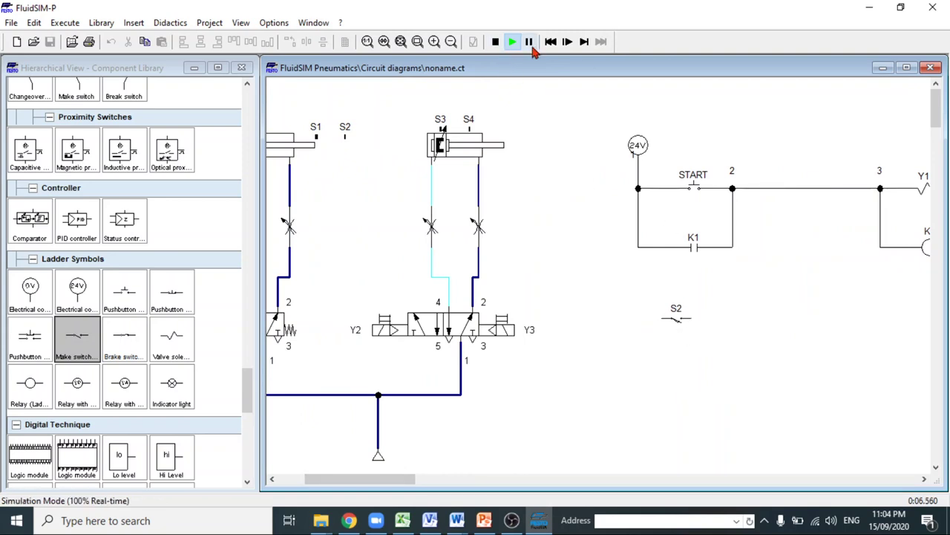
pyautogui.click(452, 43)
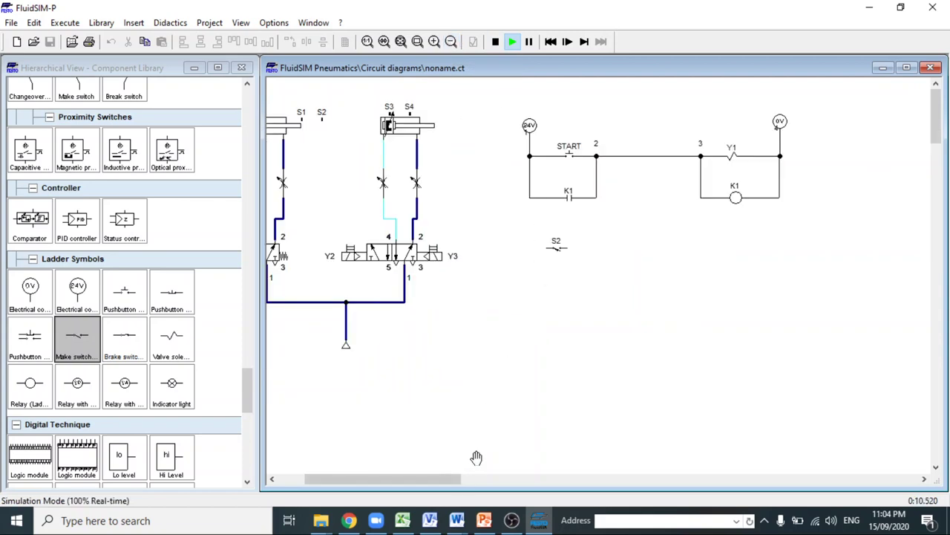
pyautogui.moveTo(445, 479); pyautogui.dragTo(419, 479)
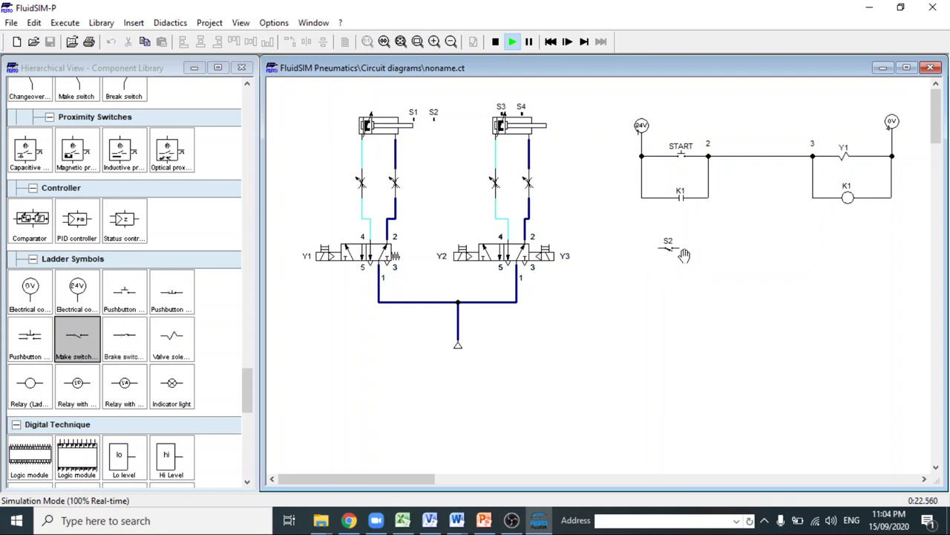
pyautogui.hotkey('ctrl', '+')
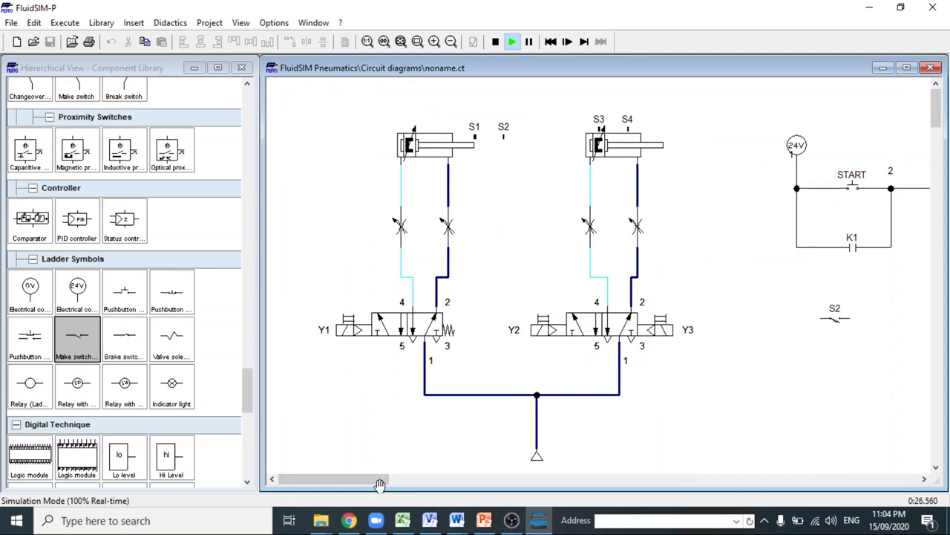
pyautogui.moveTo(373, 483); pyautogui.dragTo(403, 483)
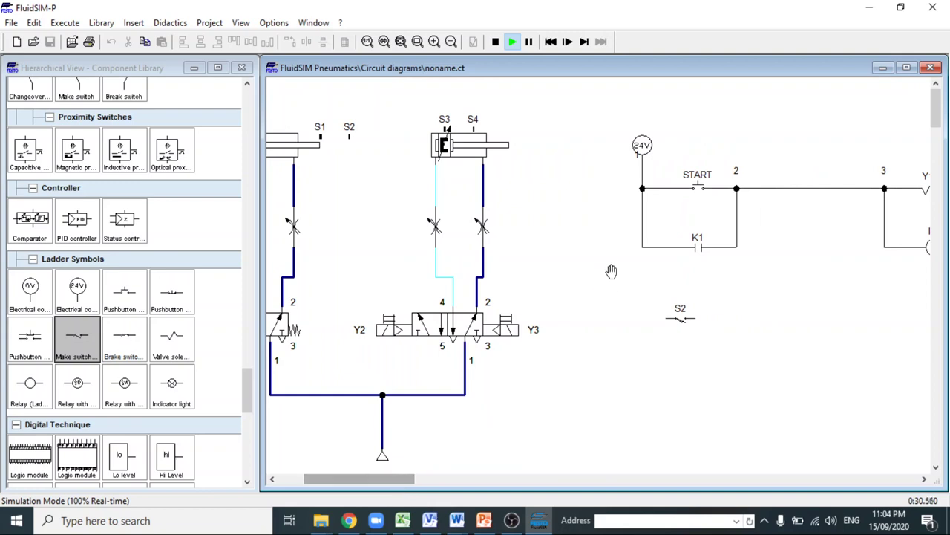
pyautogui.click(697, 192)
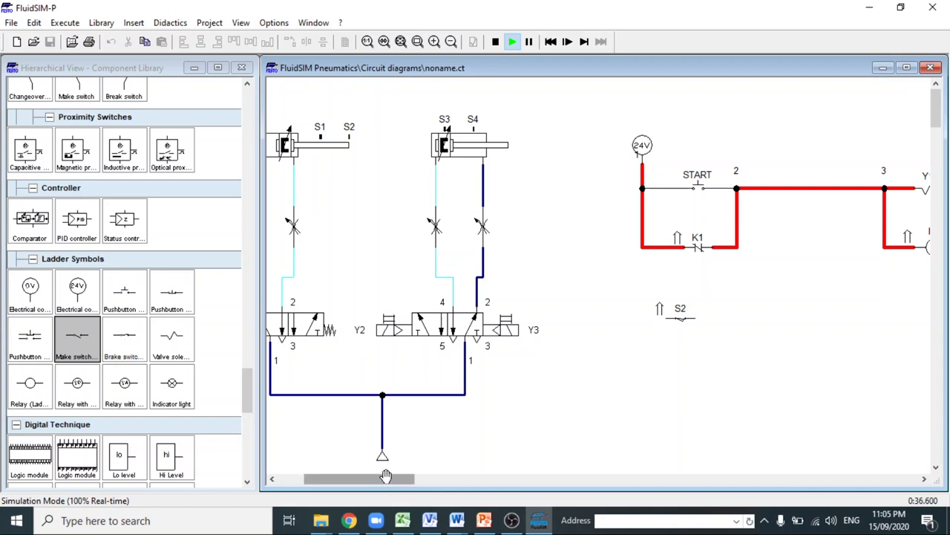
# Step: Compare the extended first cylinder with the energised START, K1 and Y1 branches and the S2 switch, and stop the simulation
pyautogui.moveTo(387, 481); pyautogui.dragTo(376, 480)
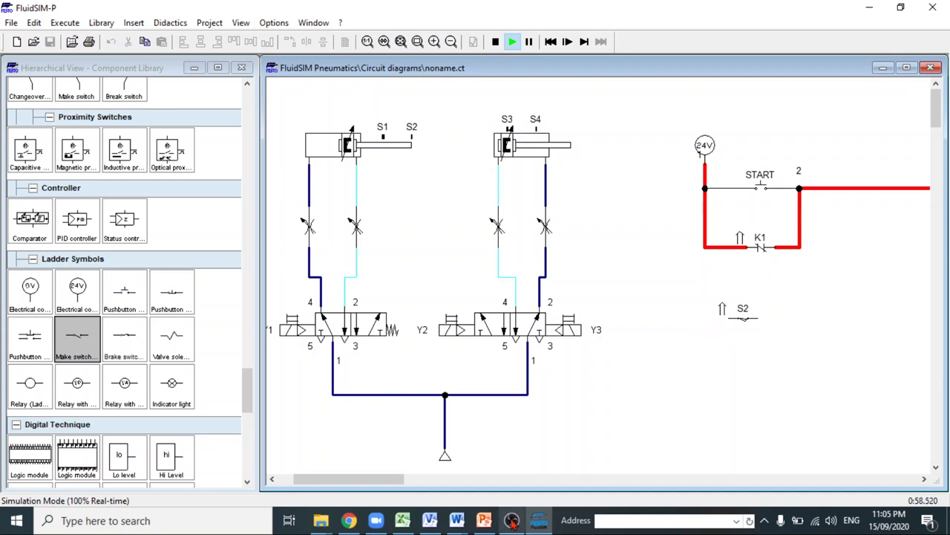
pyautogui.moveTo(387, 477); pyautogui.dragTo(444, 479)
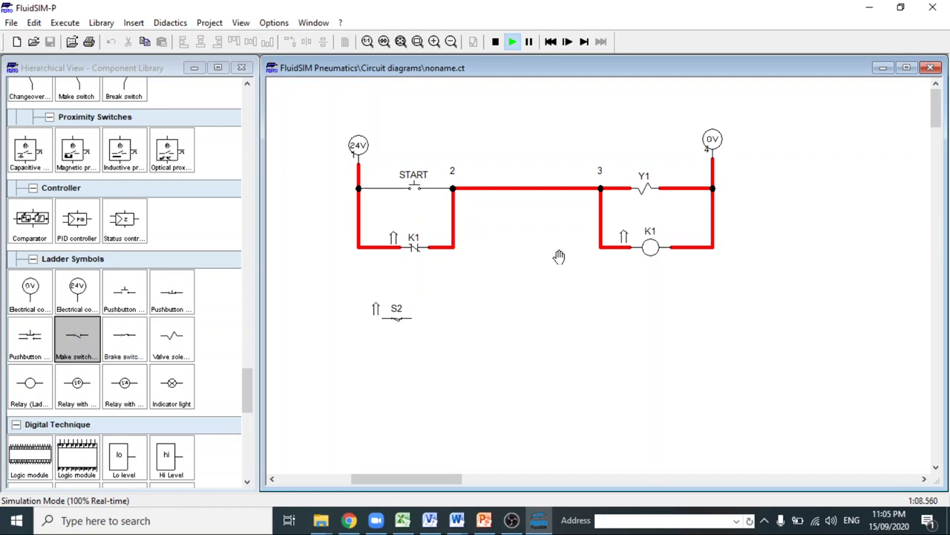
pyautogui.hotkey('ctrl', '-')
pyautogui.moveTo(437, 484); pyautogui.dragTo(375, 484)
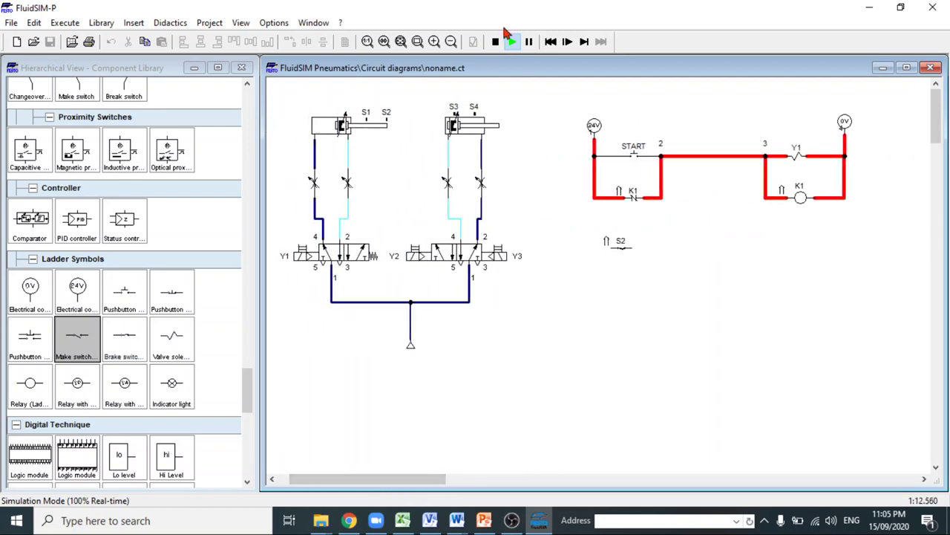
pyautogui.click(495, 42)
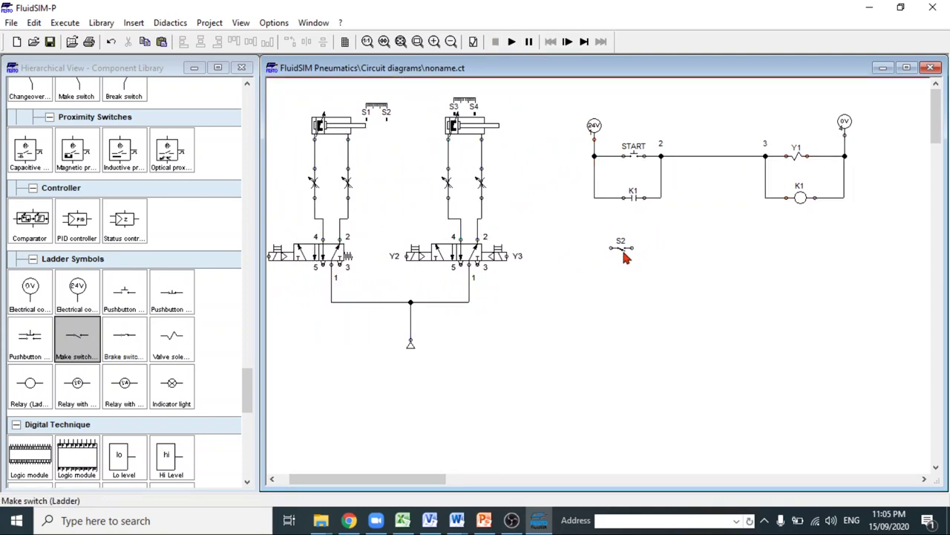
# Step: Align the S2 switch under the K1 contact, and place a ladder relay labelled K2 below the K1 coil
pyautogui.moveTo(623, 255); pyautogui.dragTo(635, 248)
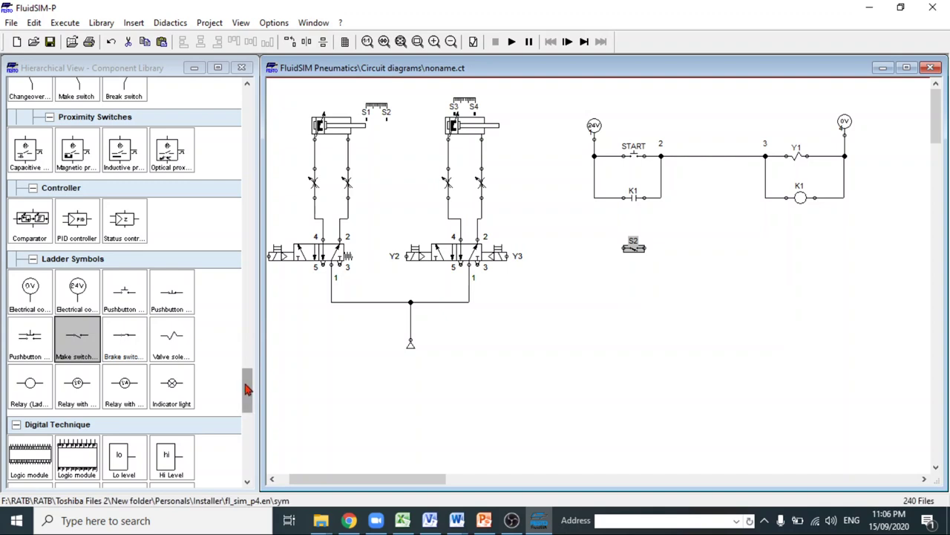
pyautogui.moveTo(247, 388); pyautogui.dragTo(249, 401)
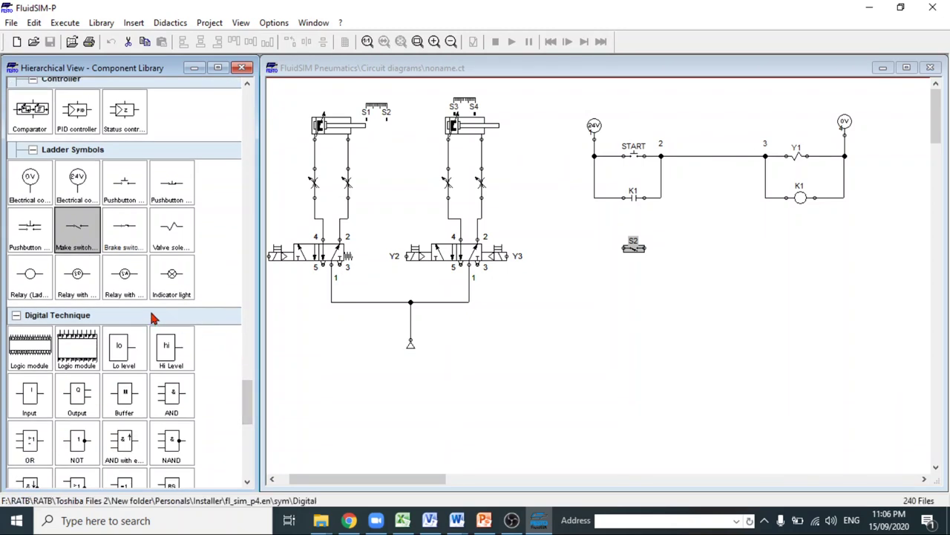
pyautogui.moveTo(31, 286); pyautogui.dragTo(801, 248)
pyautogui.doubleClick(800, 247)
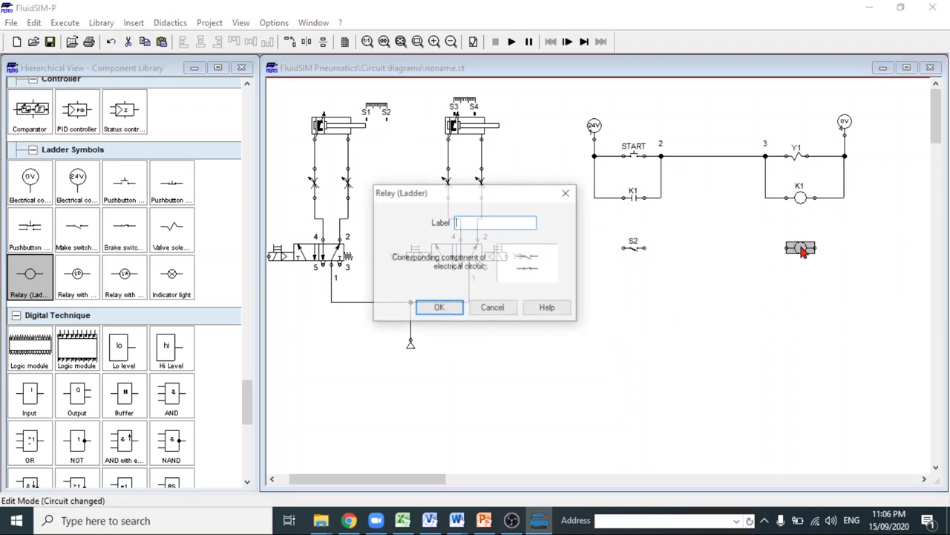
pyautogui.write('K2')
pyautogui.press('Return')
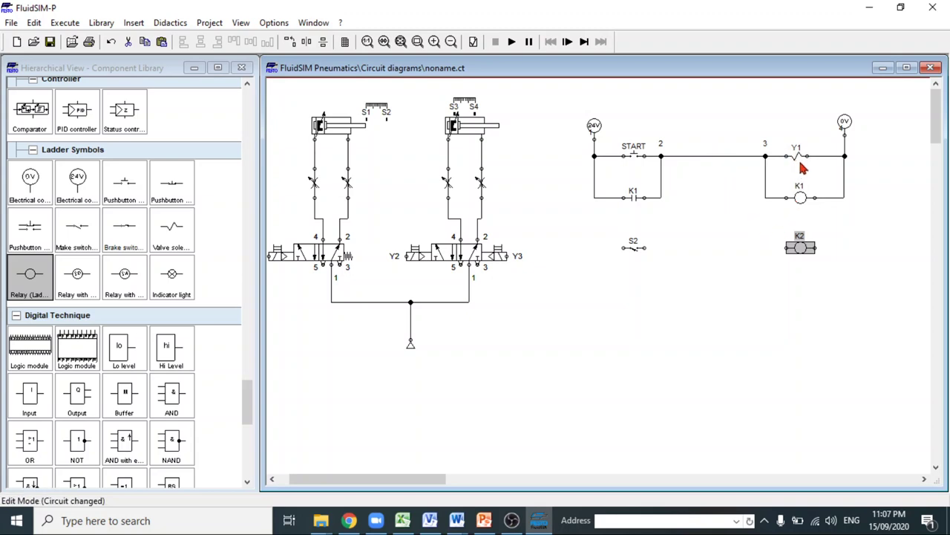
# Step: Wire a new rung from the 24V line through the S2 switch and the K2 coil to the 0V line
pyautogui.click(624, 247)
pyautogui.moveTo(624, 247); pyautogui.dragTo(594, 197)
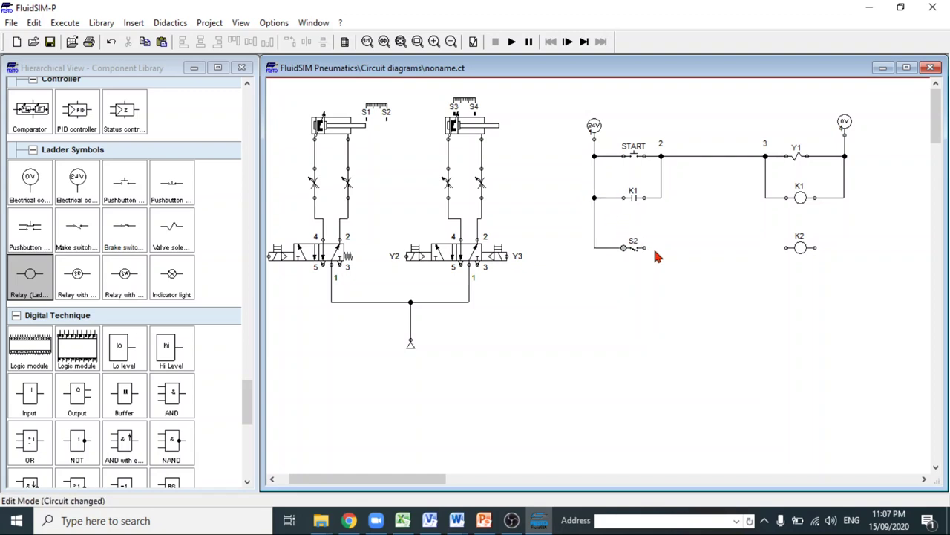
pyautogui.moveTo(648, 248)
pyautogui.mouseDown()
pyautogui.moveTo(806, 246)
pyautogui.moveTo(786, 248)
pyautogui.mouseUp()
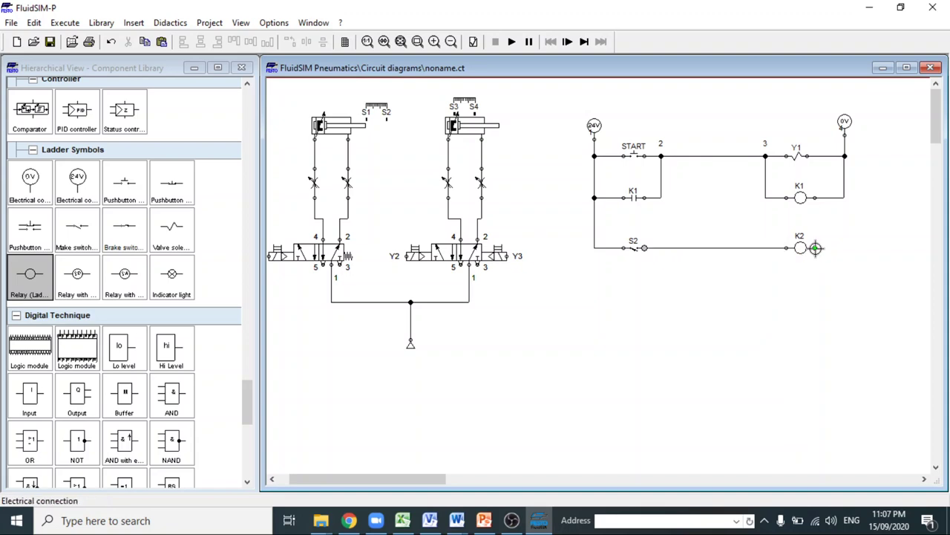
pyautogui.moveTo(815, 248)
pyautogui.mouseDown()
pyautogui.moveTo(832, 248)
pyautogui.moveTo(845, 206)
pyautogui.mouseUp()
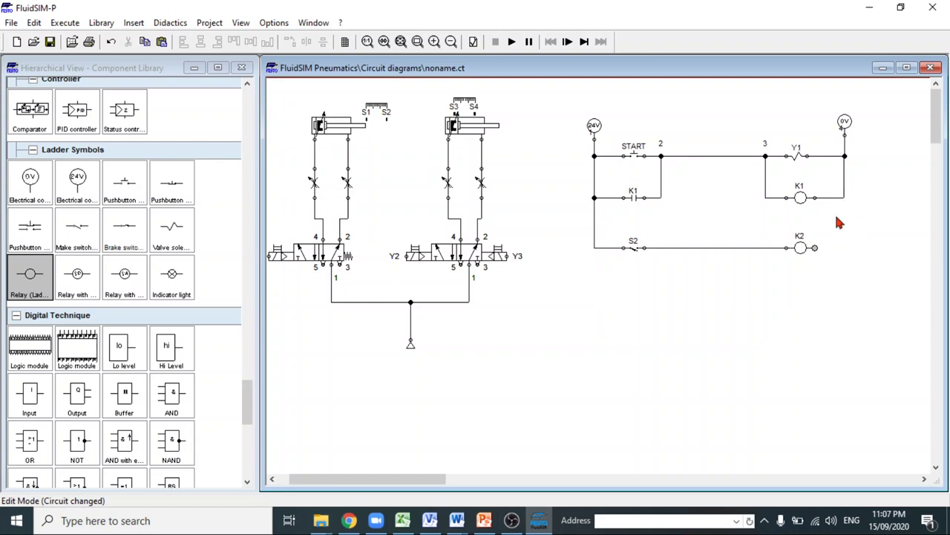
pyautogui.moveTo(845, 224); pyautogui.dragTo(845, 198)
# Step: Run the simulation, operate START to test the S2–K2 rung, and stop the simulation
pyautogui.click(512, 42)
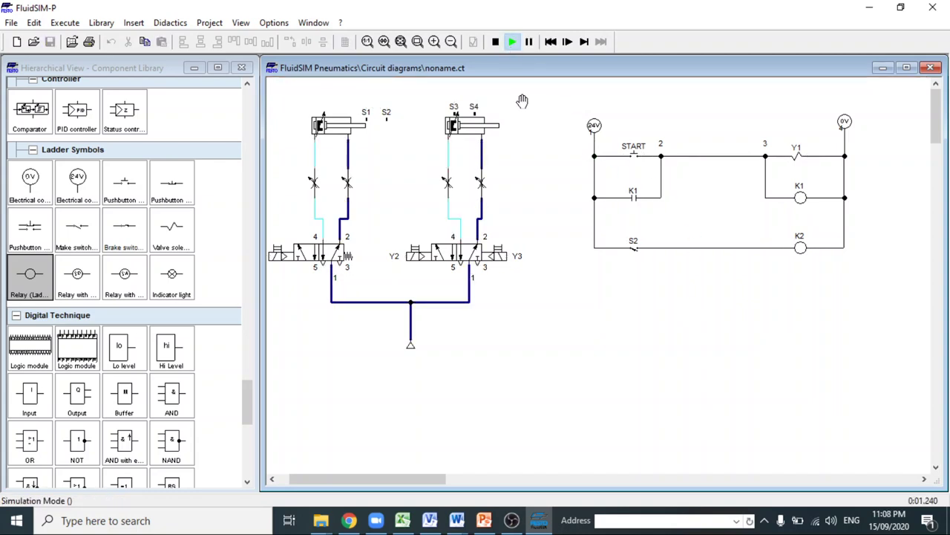
pyautogui.click(634, 147)
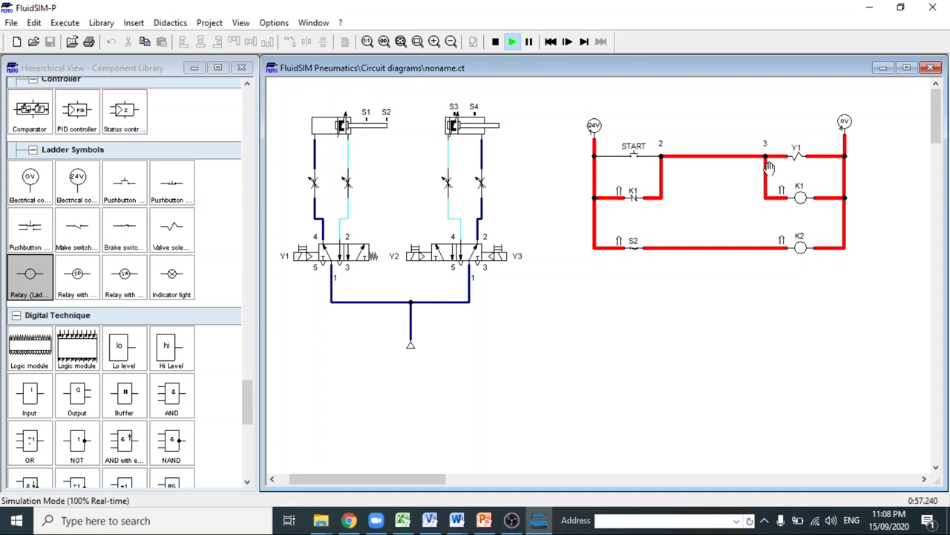
pyautogui.click(495, 42)
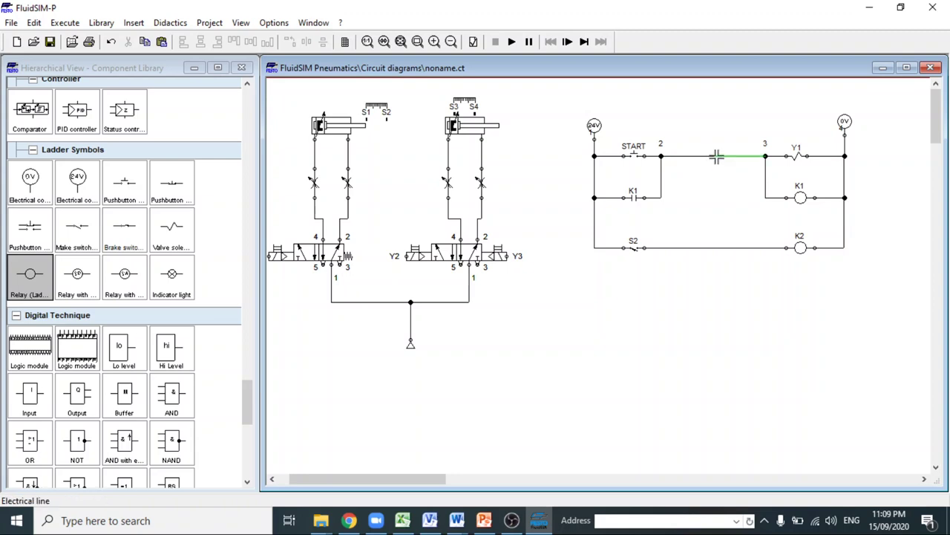
# Step: Replace the line between junctions 2 and 3 with a ladder break switch labelled K2, wired to both junctions
pyautogui.click(716, 155)
pyautogui.press('Delete')
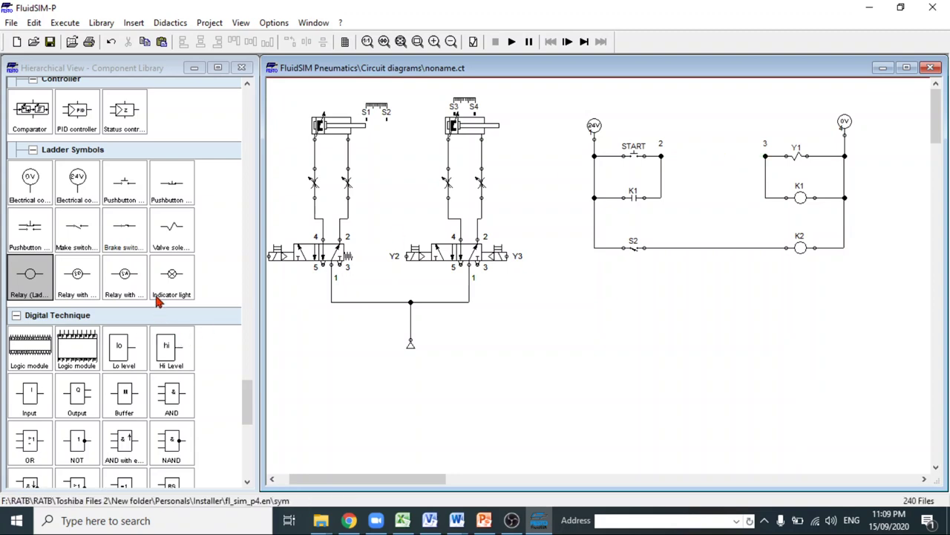
pyautogui.click(127, 232)
pyautogui.moveTo(127, 232); pyautogui.dragTo(717, 161)
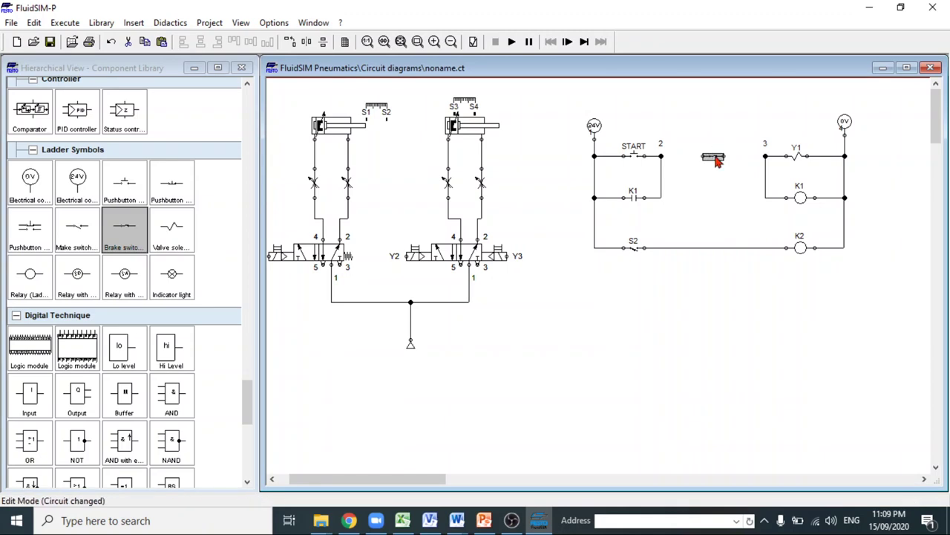
pyautogui.doubleClick(714, 156)
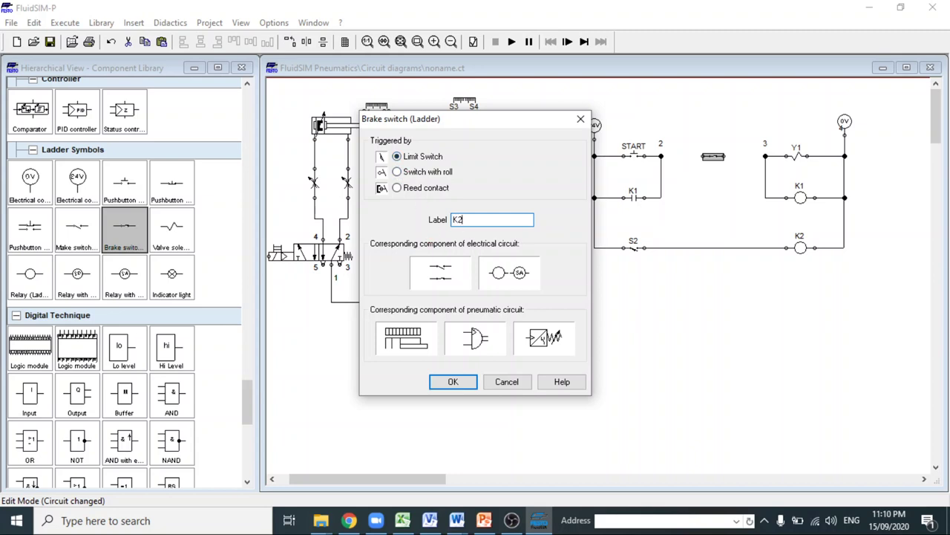
pyautogui.write('K2')
pyautogui.press('Return')
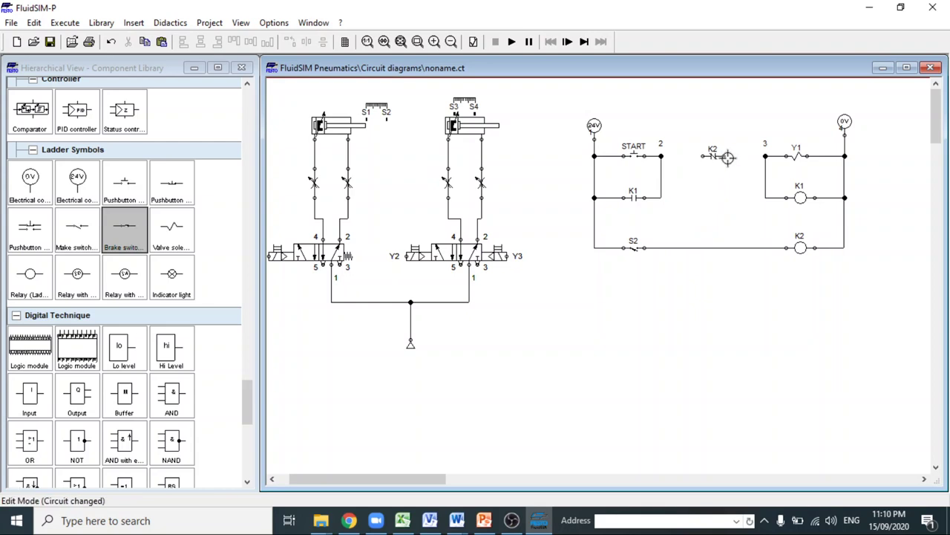
pyautogui.moveTo(724, 156); pyautogui.dragTo(765, 156)
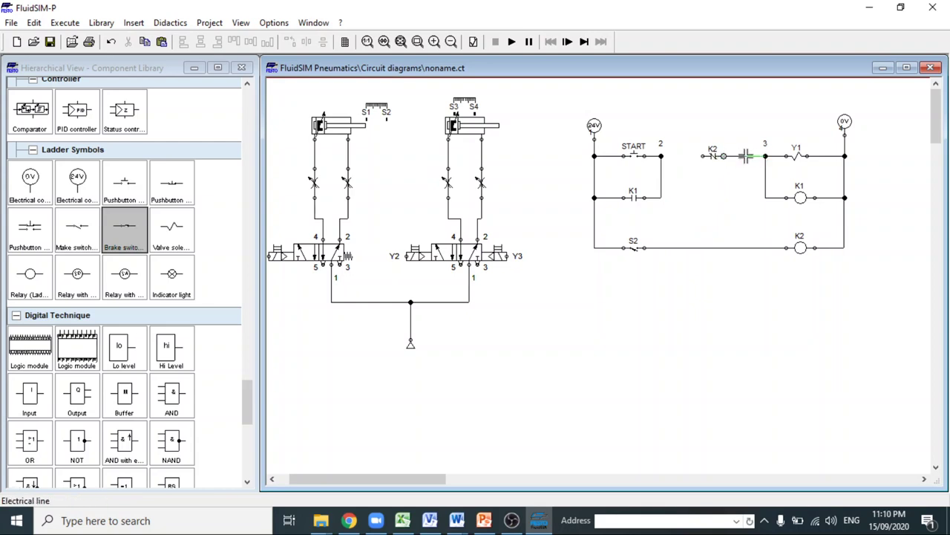
pyautogui.moveTo(703, 156); pyautogui.dragTo(662, 156)
# Step: Run the simulation and operate START twice to test the first cylinder's stroke with the K2 break contact
pyautogui.click(511, 43)
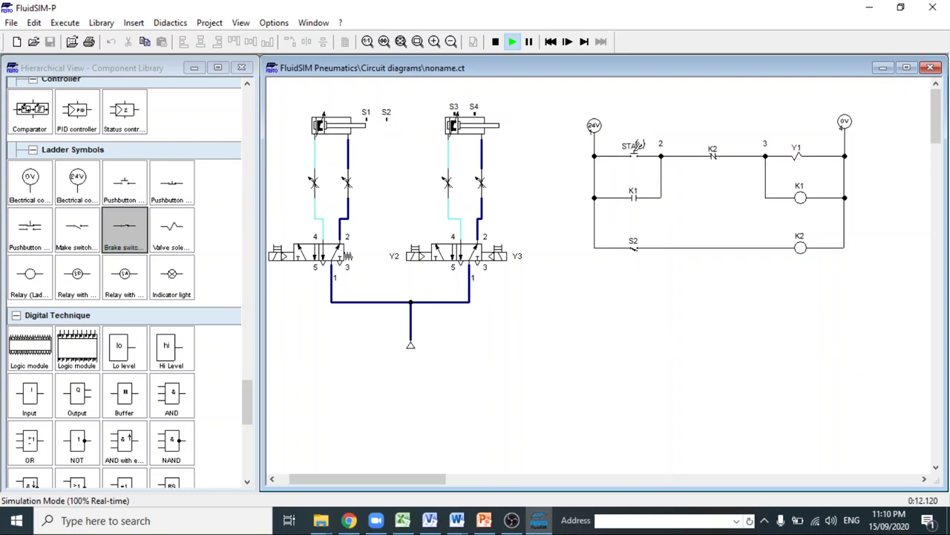
pyautogui.click(634, 147)
pyautogui.click(635, 146)
# Step: Switch to PowerPoint to review the B+, B- part of sequence a), and return to FluidSIM
pyautogui.click(483, 520)
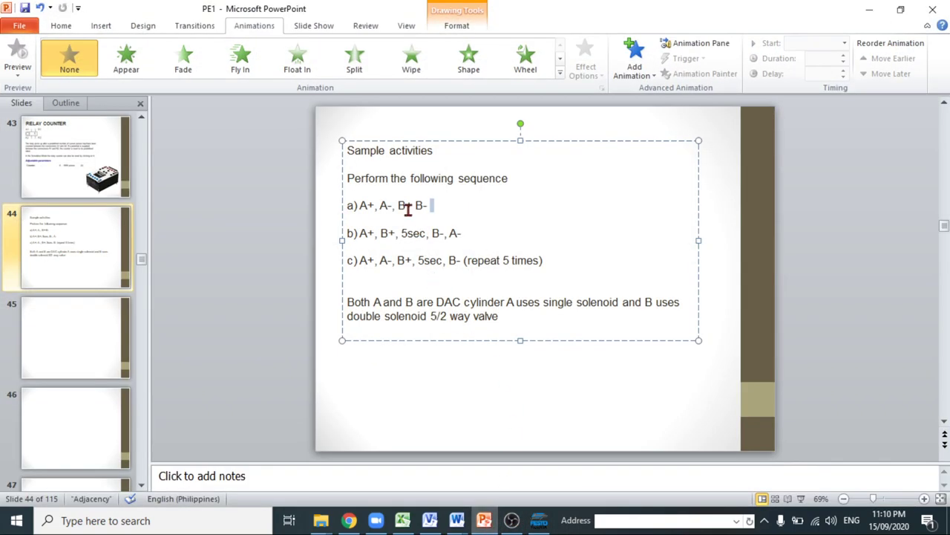
pyautogui.moveTo(398, 205); pyautogui.dragTo(438, 206)
pyautogui.click(415, 220)
pyautogui.click(435, 207)
pyautogui.click(869, 12)
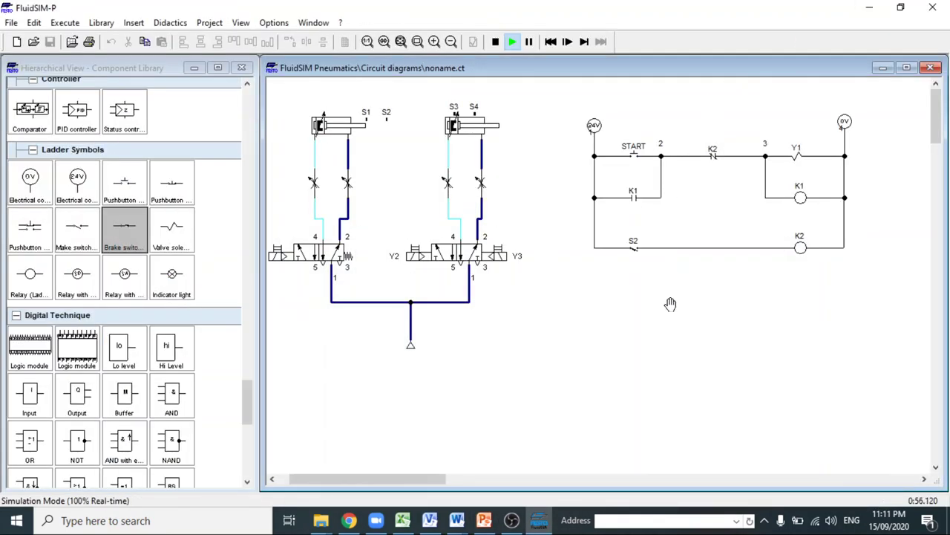
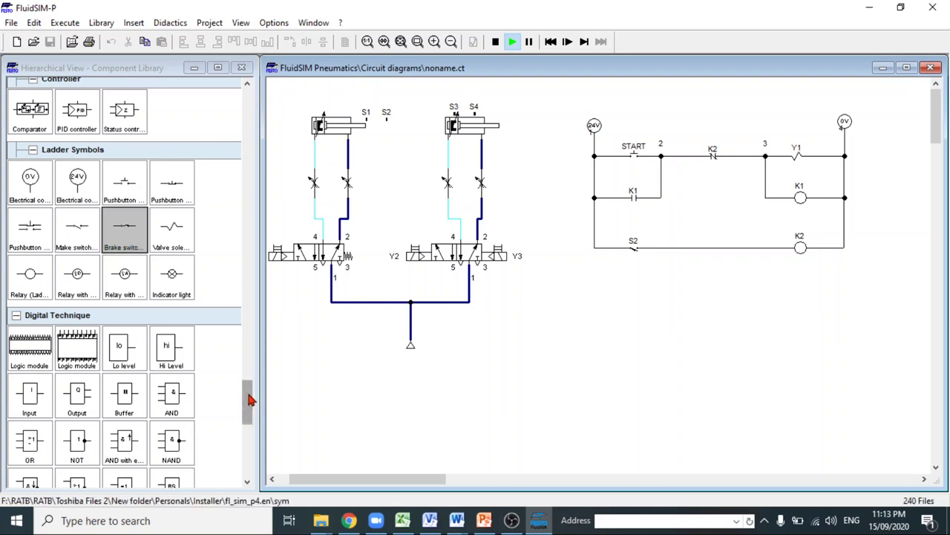
# Step: Stop the simulation, place a ladder make switch below the S2–K2 rung, and label it S1 as a limit switch
pyautogui.moveTo(249, 399); pyautogui.dragTo(249, 394)
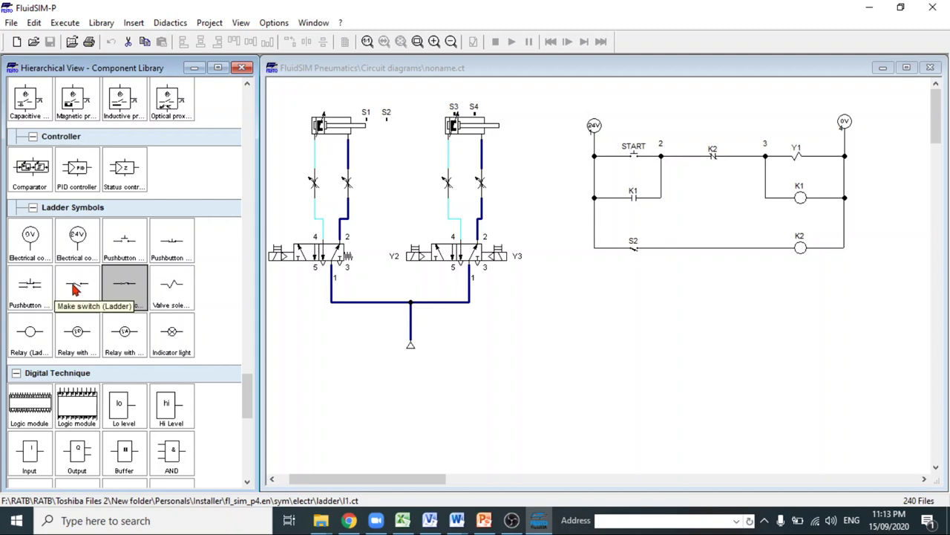
pyautogui.moveTo(74, 289); pyautogui.dragTo(652, 305)
pyautogui.press('F9')
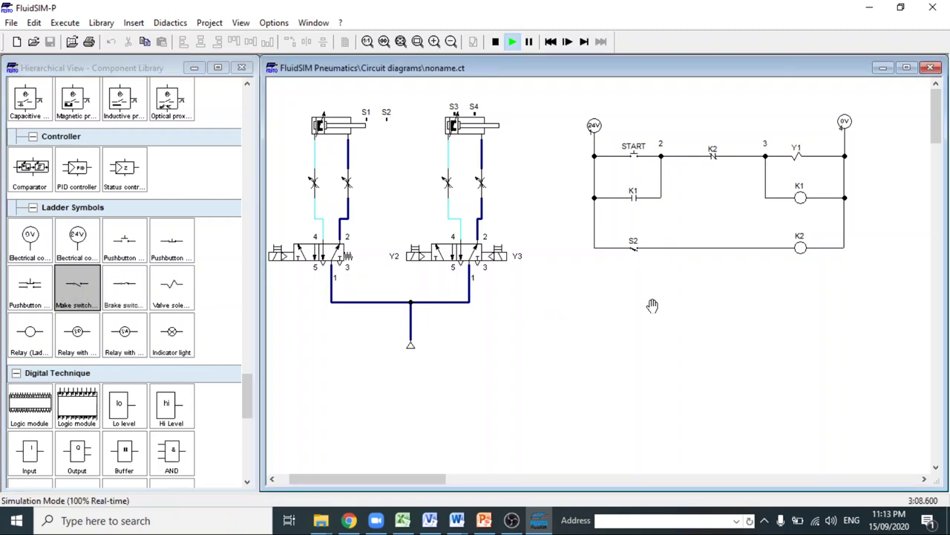
pyautogui.click(496, 43)
pyautogui.moveTo(81, 294); pyautogui.dragTo(679, 304)
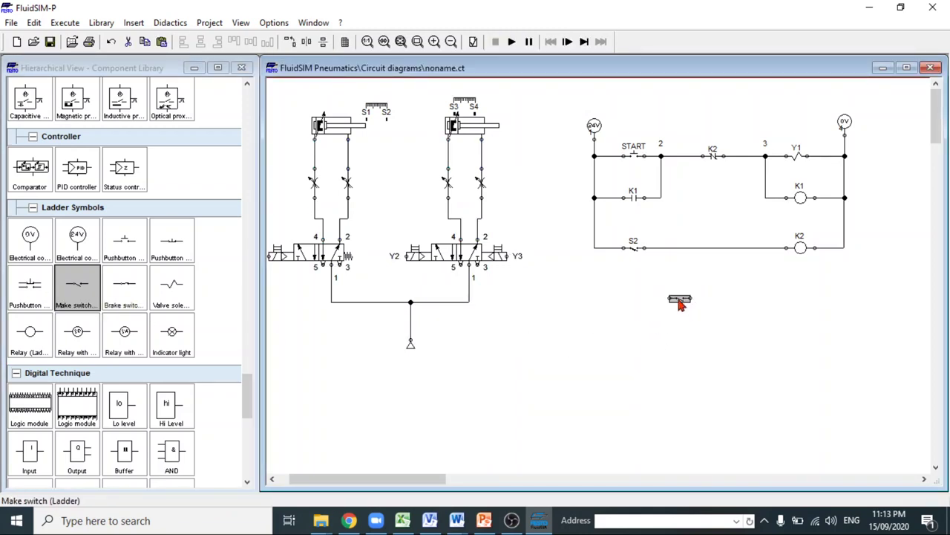
pyautogui.doubleClick(678, 302)
pyautogui.click(445, 219)
pyautogui.write('S1')
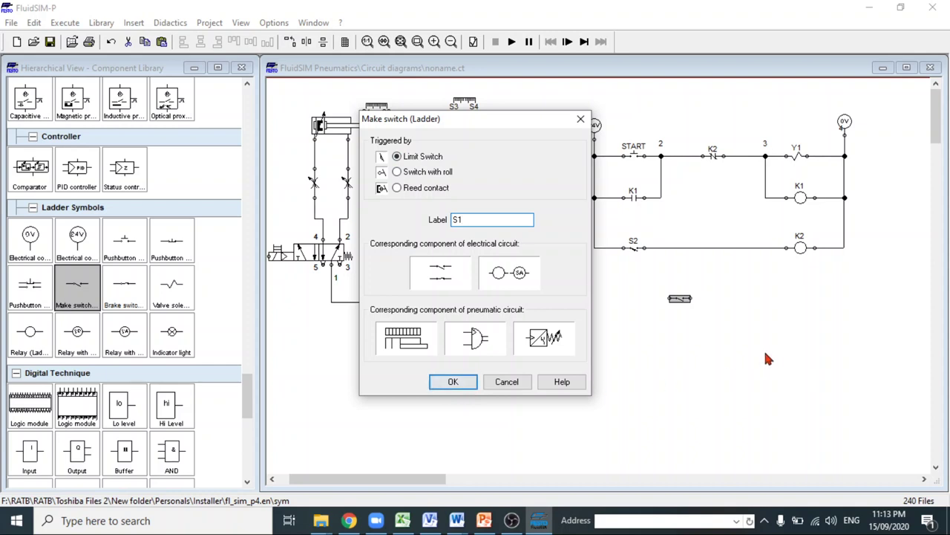
pyautogui.click(460, 385)
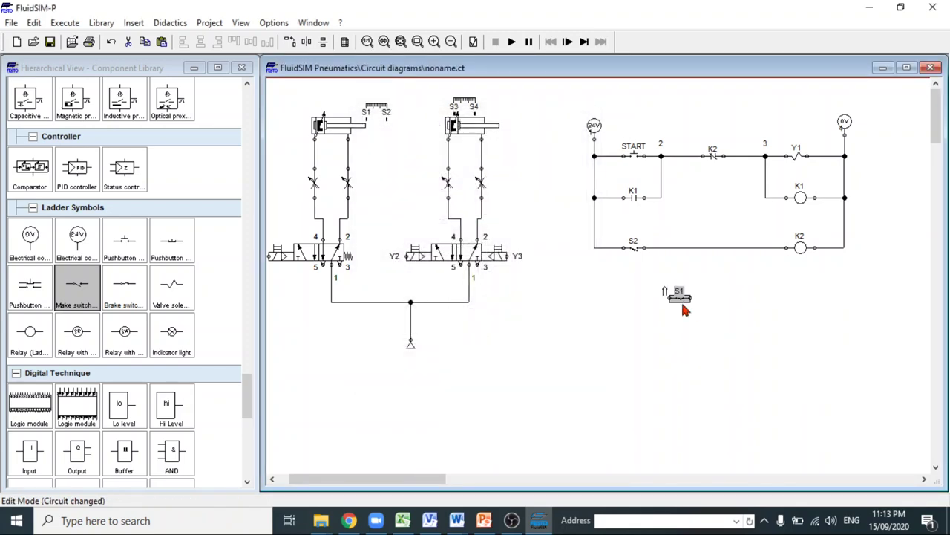
# Step: Run the simulation and operate START twice to examine the first cylinder's S1 limit switch against the unwired S1 contact, and stop it
pyautogui.scroll(1, 683, 311)
pyautogui.moveTo(375, 484); pyautogui.dragTo(441, 484)
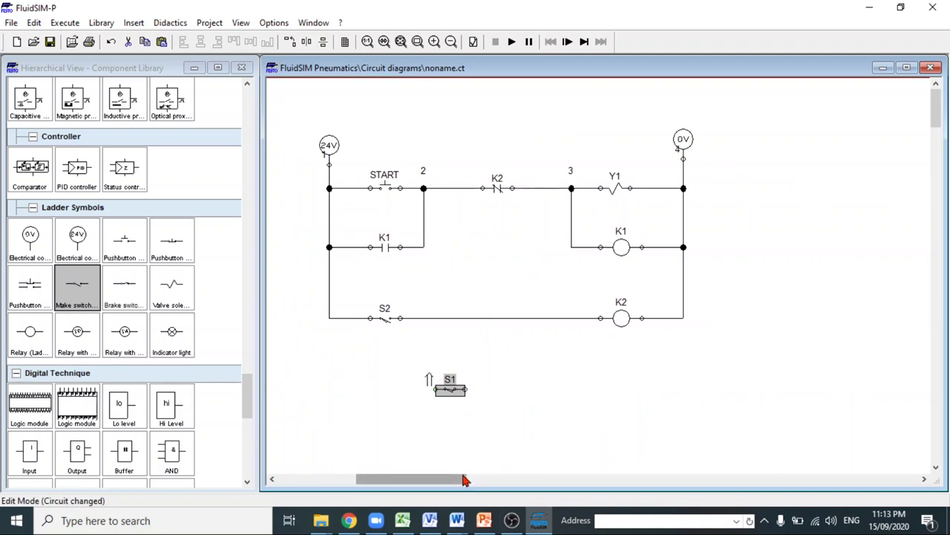
pyautogui.moveTo(458, 482); pyautogui.dragTo(393, 492)
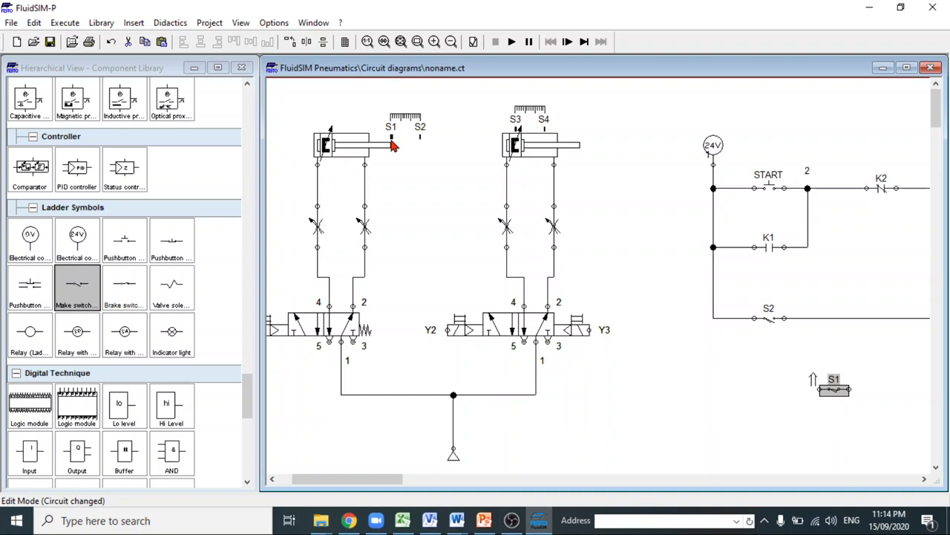
pyautogui.click(512, 42)
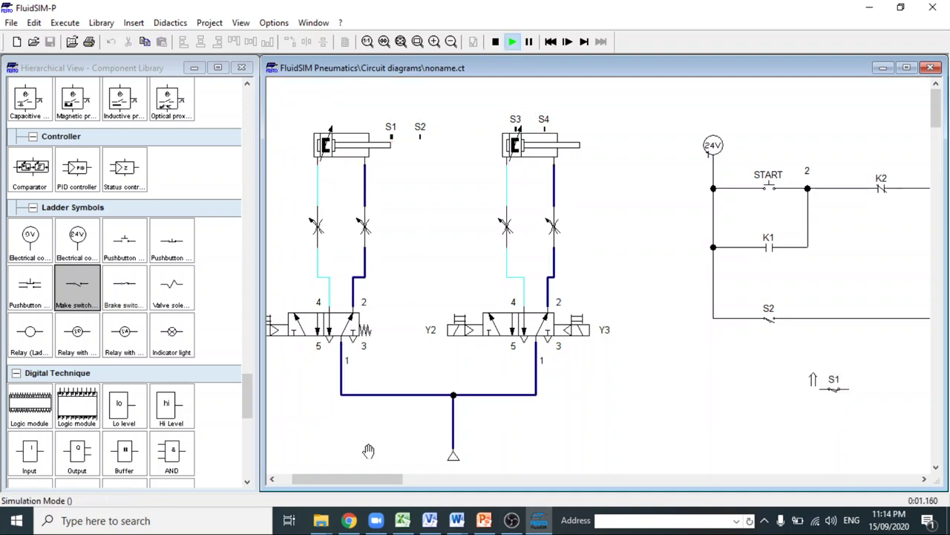
pyautogui.moveTo(371, 486); pyautogui.dragTo(378, 483)
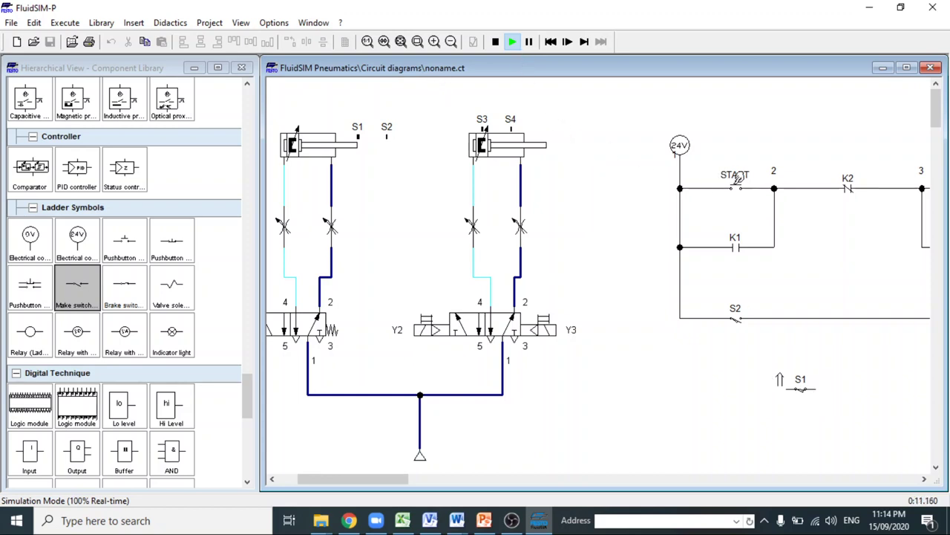
pyautogui.click(736, 180)
pyautogui.click(736, 180)
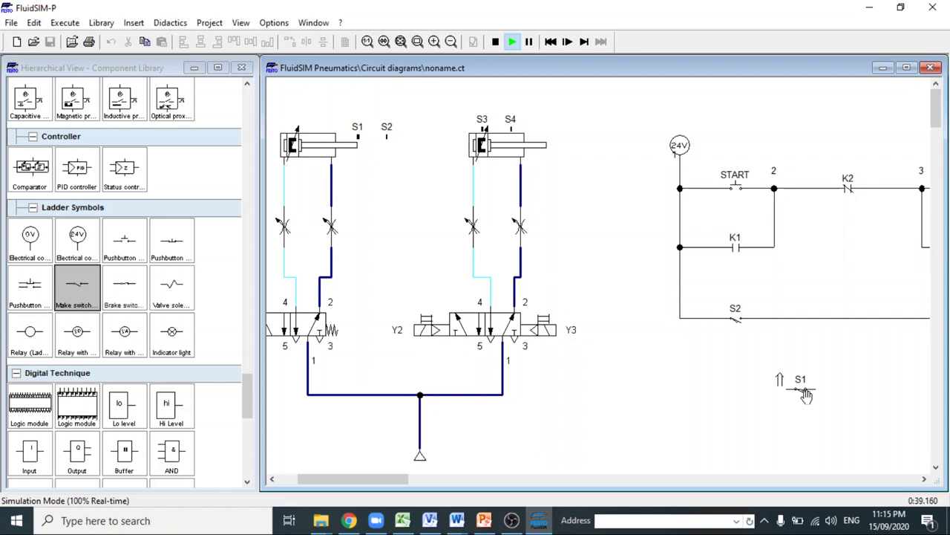
pyautogui.click(496, 46)
# Step: Move the unwired S1 limit switch contact slightly lower below the S2–K2 rung
pyautogui.moveTo(405, 481); pyautogui.dragTo(332, 486)
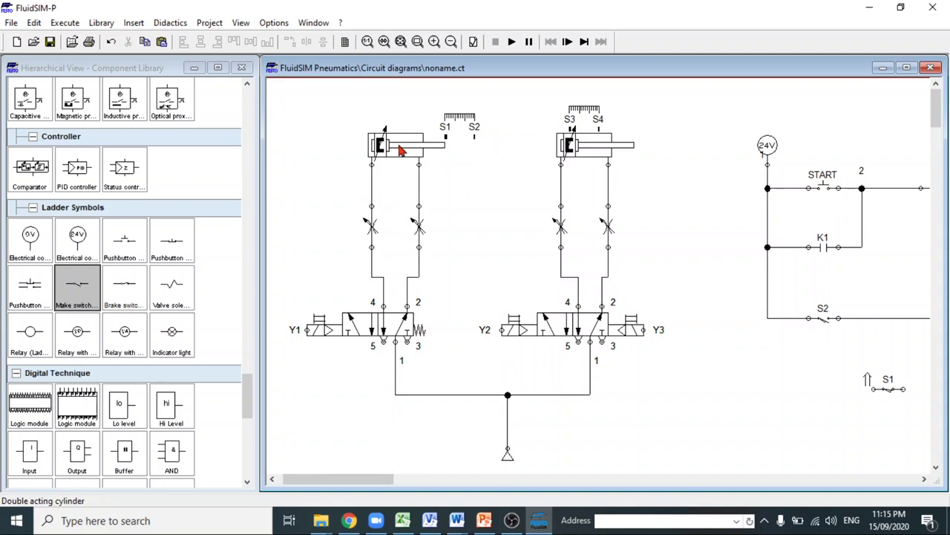
pyautogui.moveTo(399, 147)
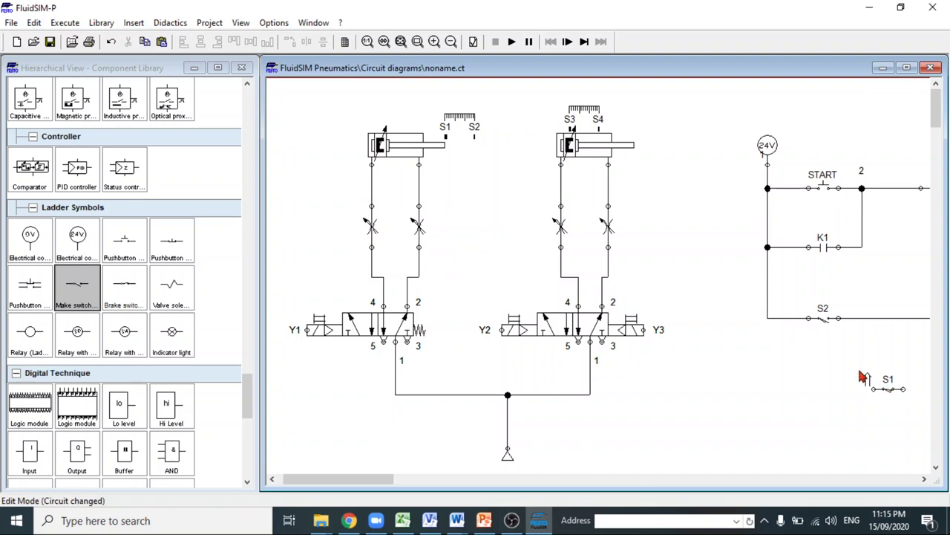
pyautogui.moveTo(577, 151)
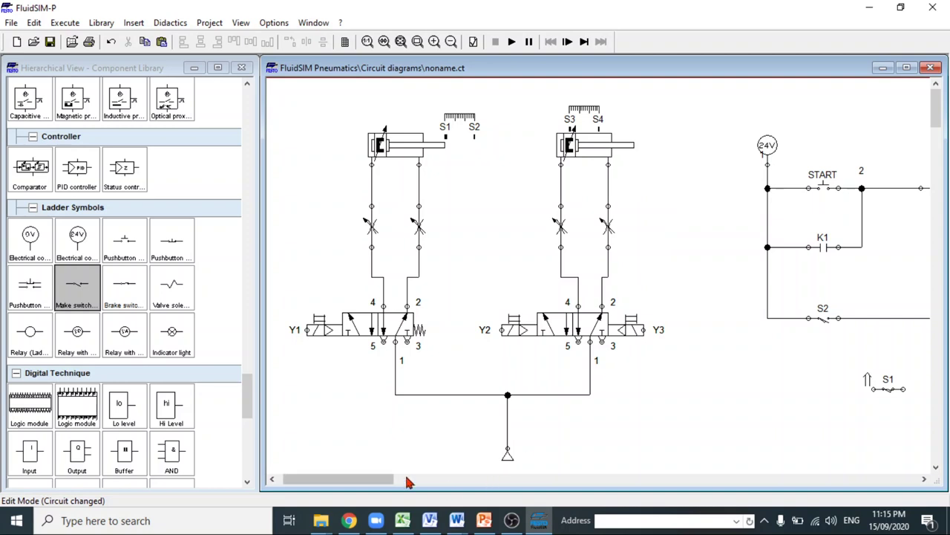
pyautogui.moveTo(386, 484); pyautogui.dragTo(409, 483)
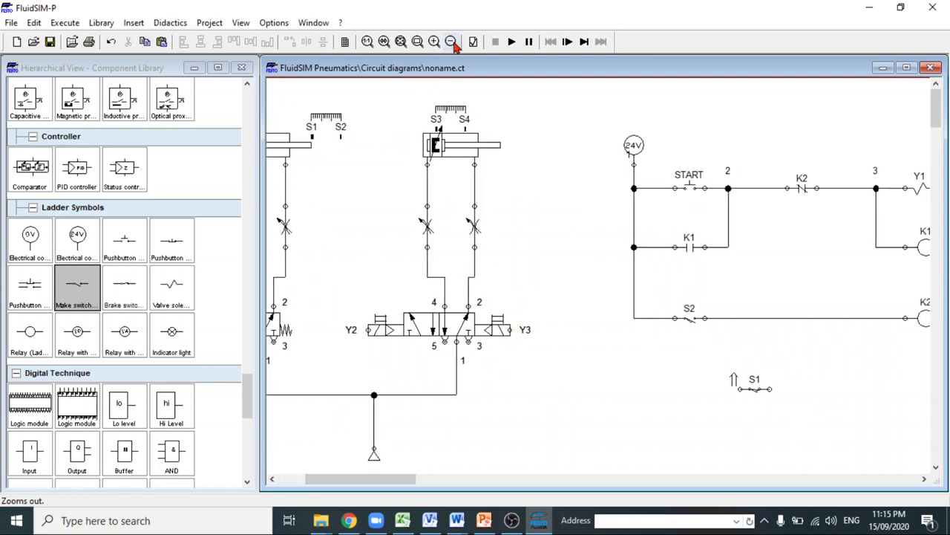
pyautogui.click(451, 42)
pyautogui.moveTo(464, 485); pyautogui.dragTo(409, 488)
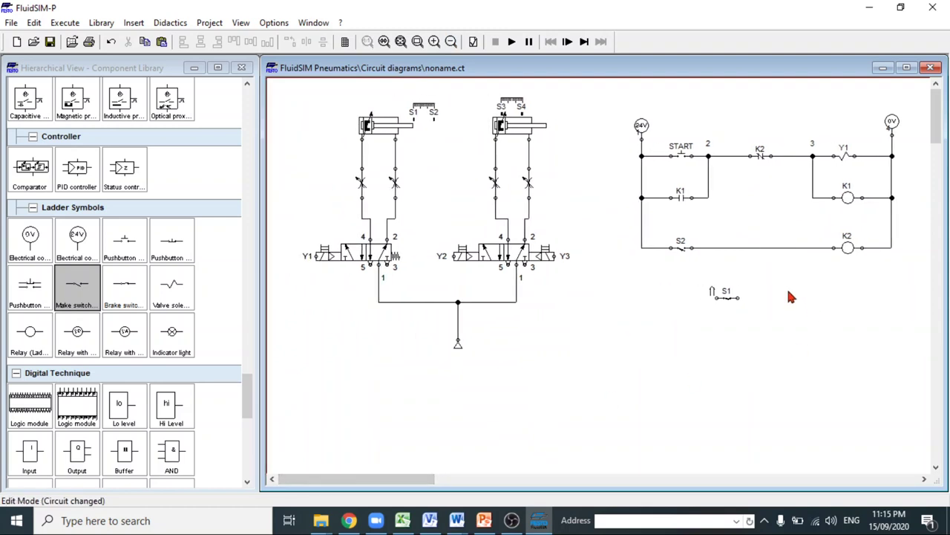
pyautogui.click(732, 301)
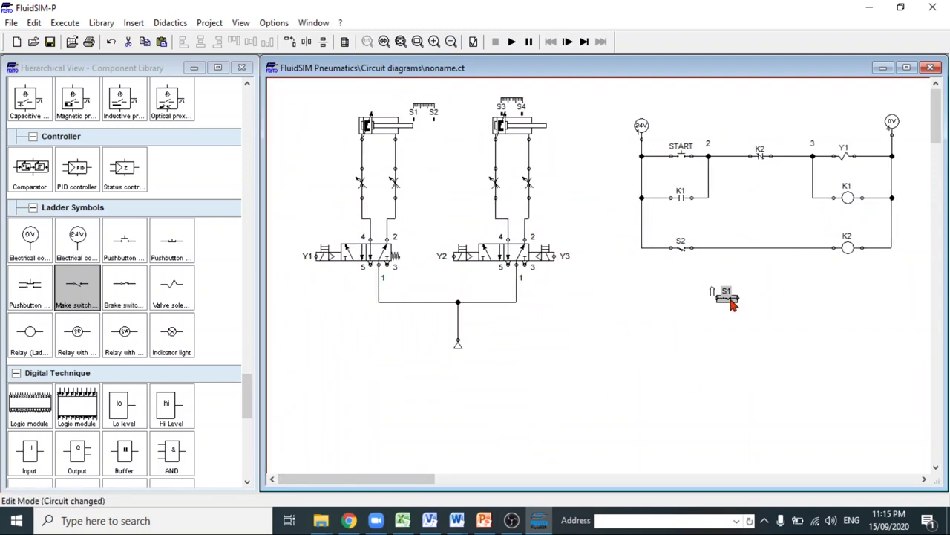
pyautogui.moveTo(728, 297); pyautogui.dragTo(721, 319)
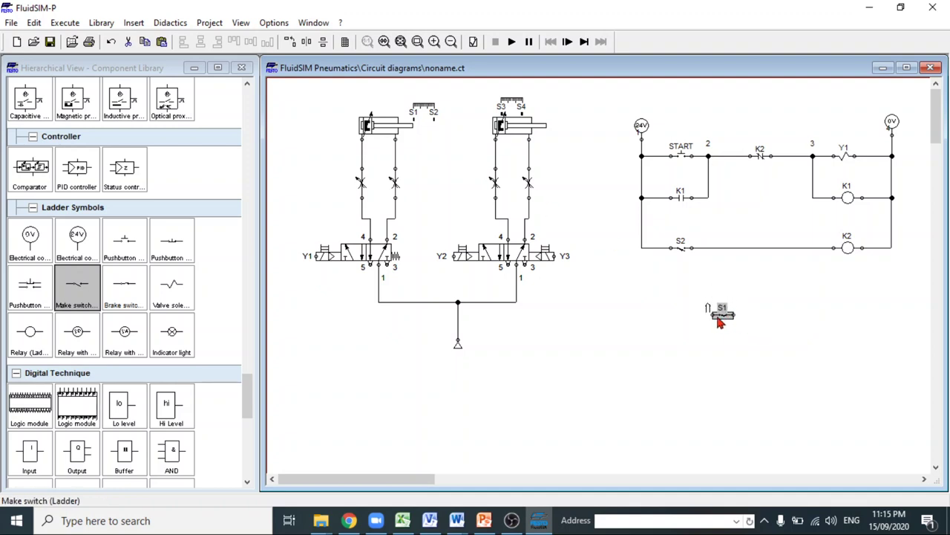
pyautogui.moveTo(722, 320)
pyautogui.mouseDown()
pyautogui.moveTo(731, 293)
pyautogui.moveTo(725, 304)
pyautogui.mouseUp()
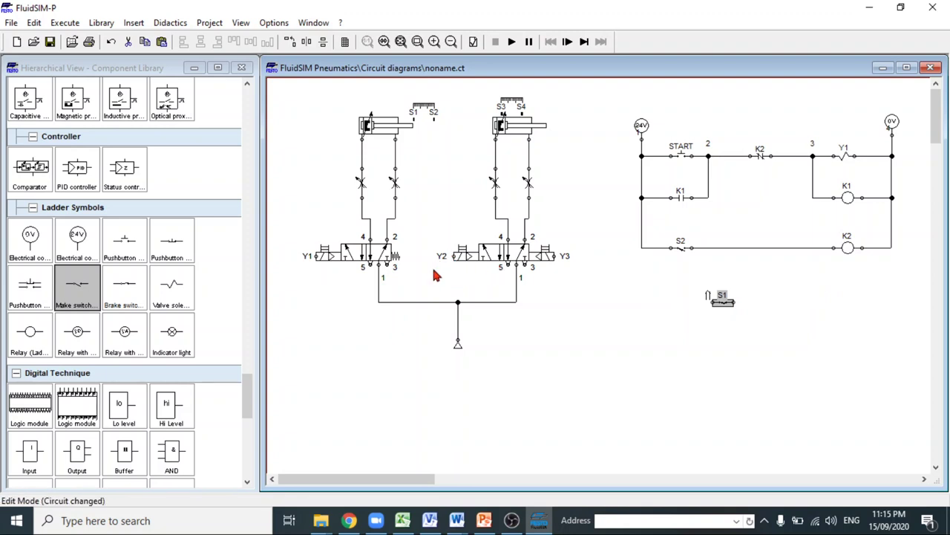
# Step: Place a ladder valve solenoid to the right of the S1 contact, below relay K2, and label it Y2
pyautogui.click(166, 293)
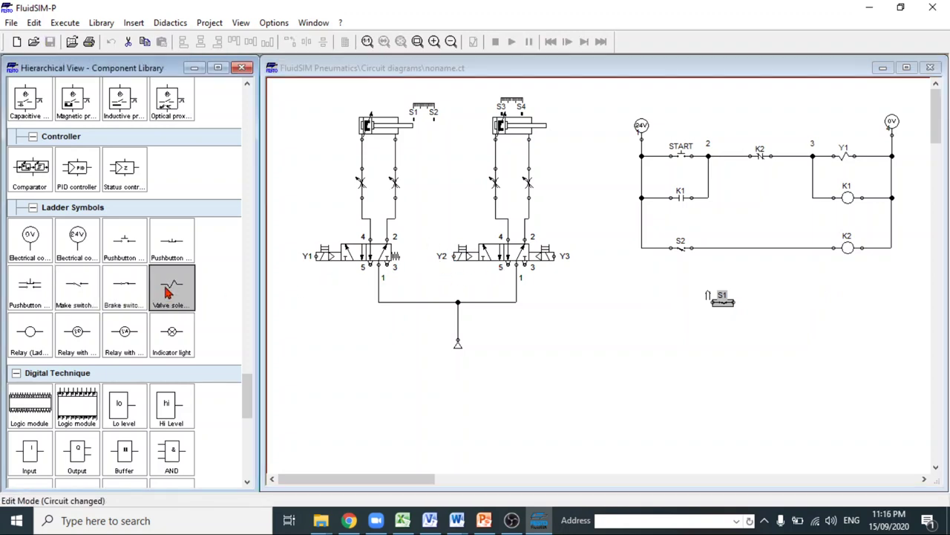
pyautogui.moveTo(167, 293); pyautogui.dragTo(846, 302)
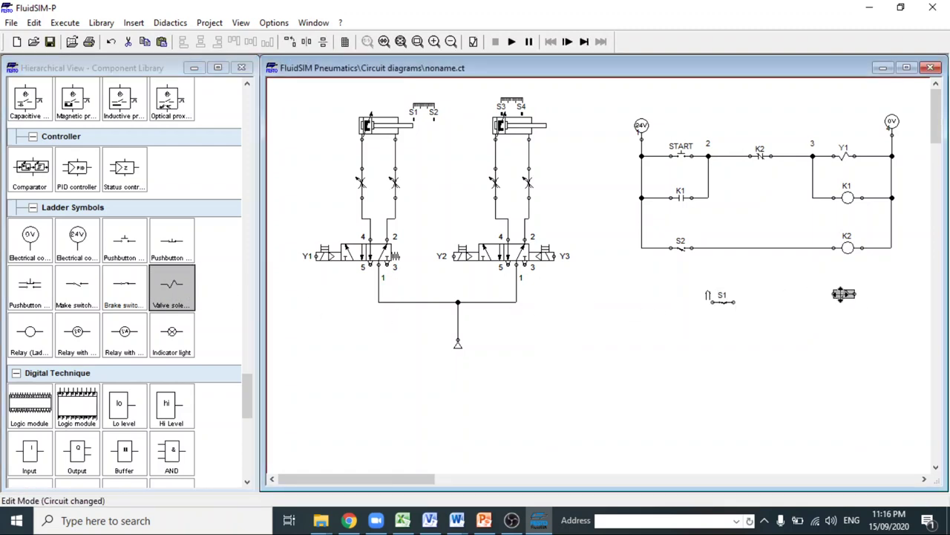
pyautogui.doubleClick(848, 297)
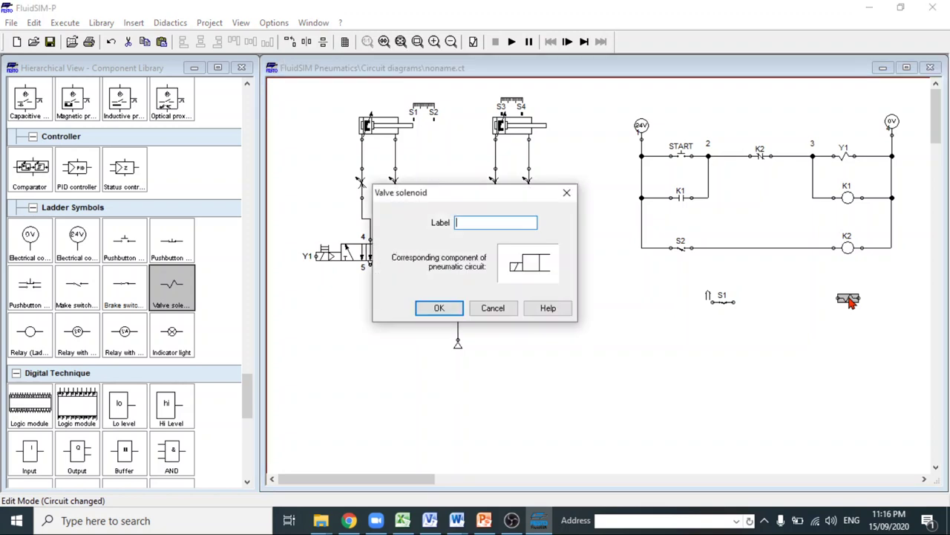
pyautogui.press('Return')
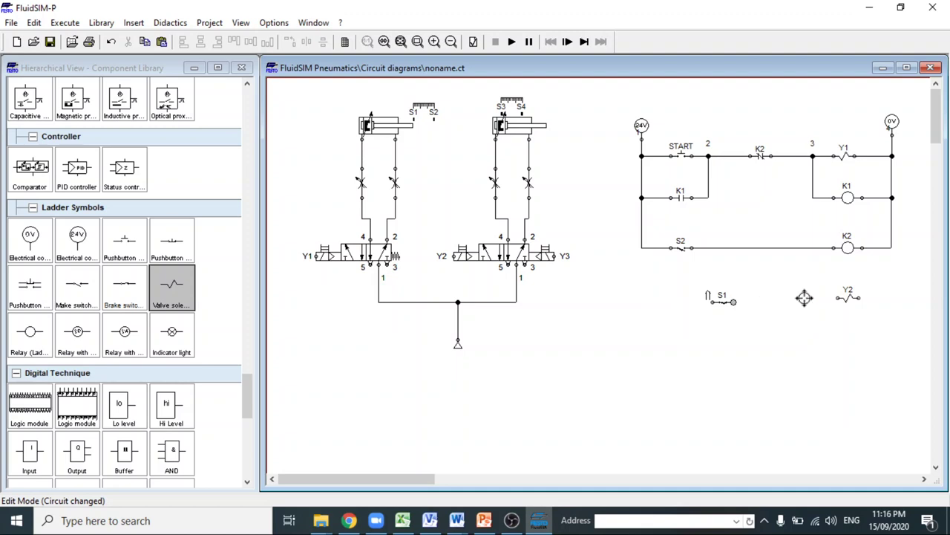
# Step: Wire S1 to solenoid Y2 with a straight line, level the two symbols, and shift S1 slightly to the right
pyautogui.moveTo(828, 298); pyautogui.dragTo(733, 301)
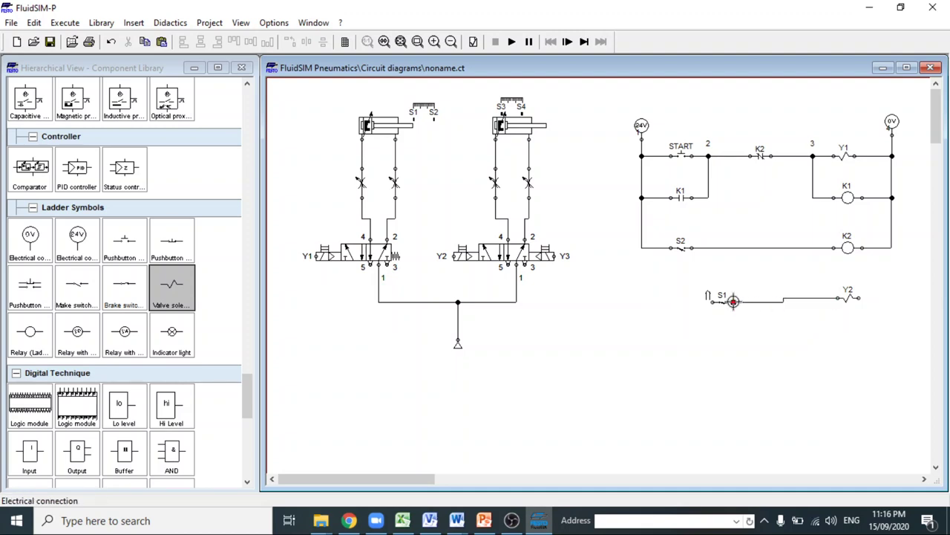
pyautogui.click(722, 299)
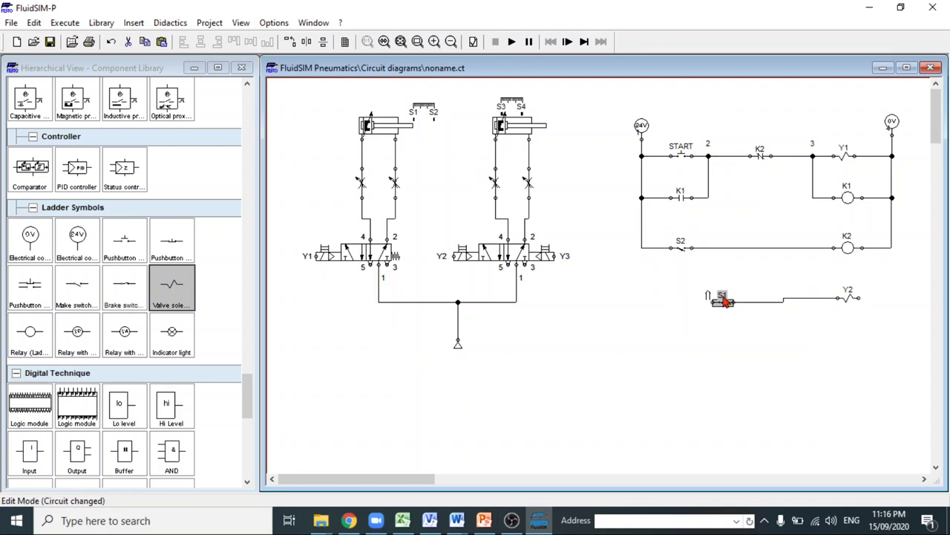
pyautogui.click(849, 301)
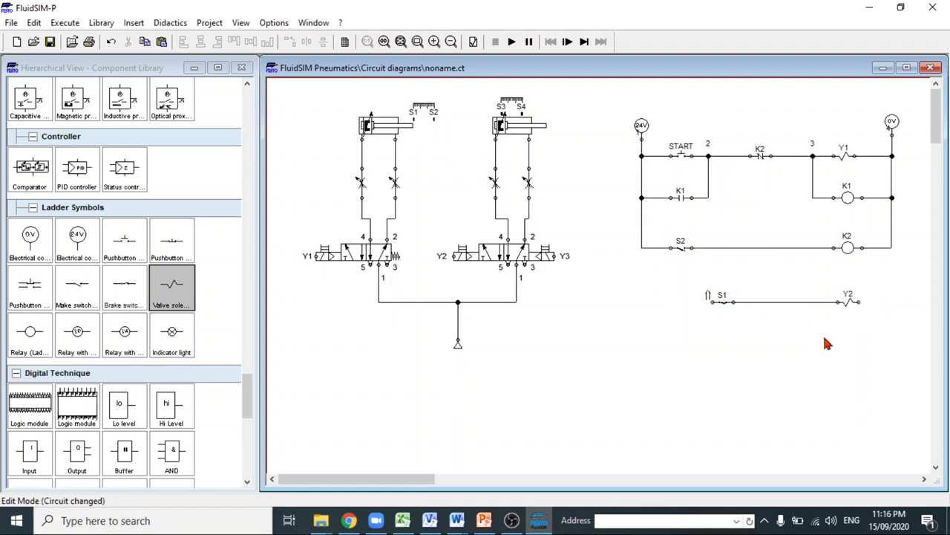
pyautogui.moveTo(420, 482); pyautogui.dragTo(431, 482)
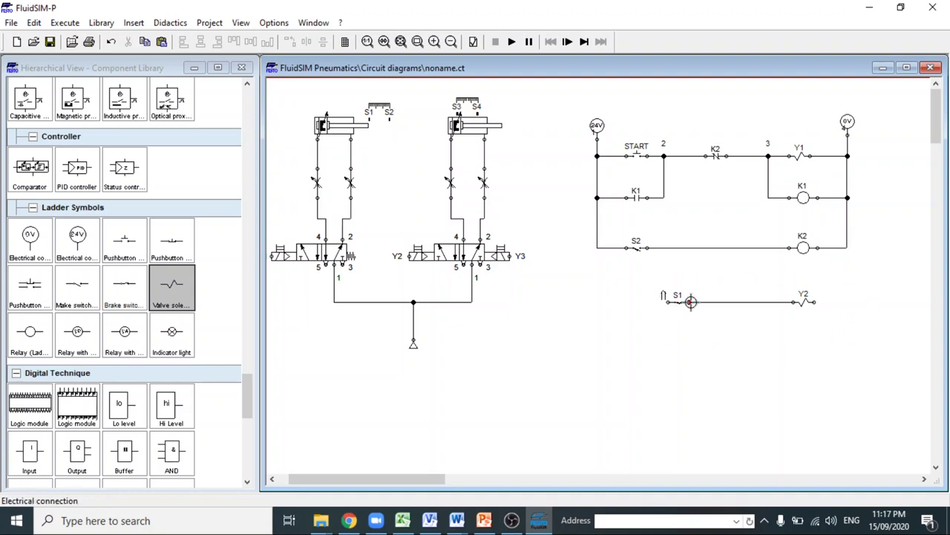
pyautogui.moveTo(683, 311)
pyautogui.mouseDown()
pyautogui.moveTo(681, 300)
pyautogui.moveTo(696, 308)
pyautogui.mouseUp()
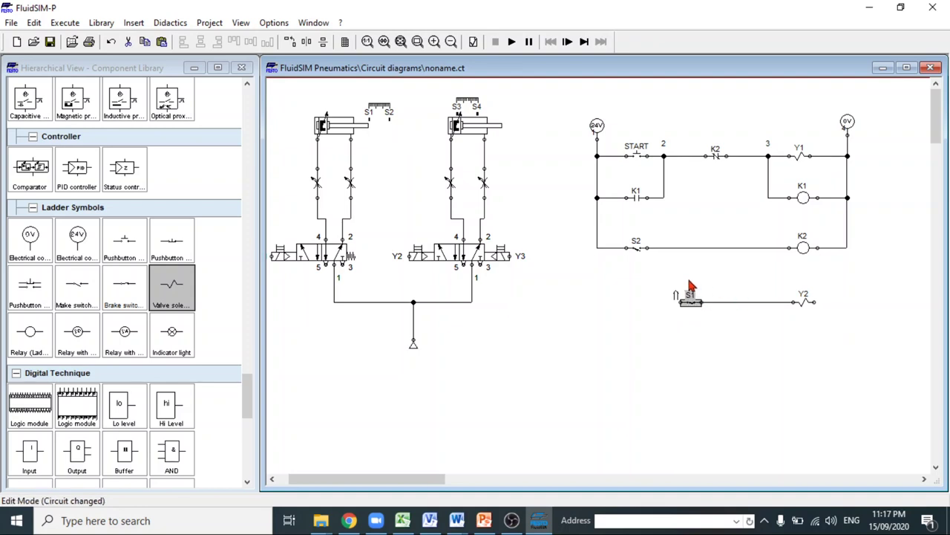
pyautogui.click(826, 281)
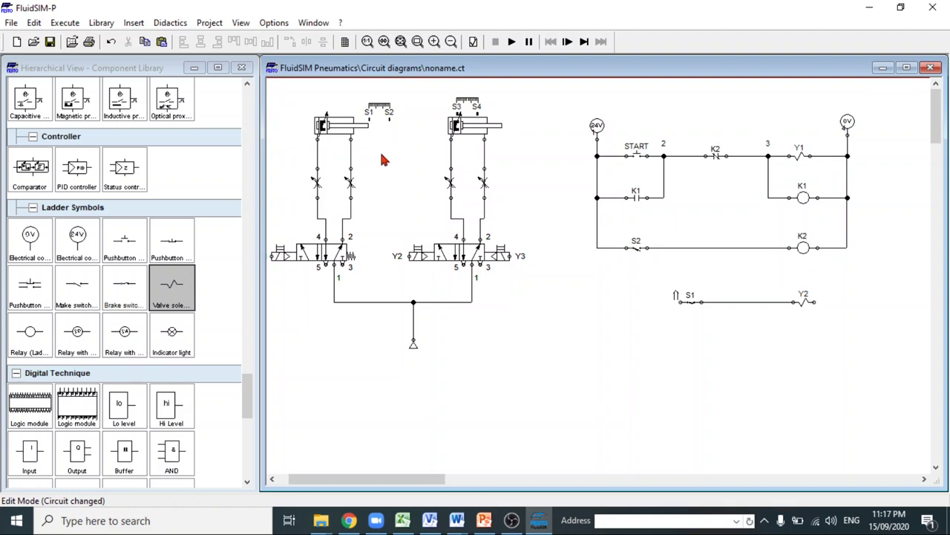
# Step: Wire S1 to the 24V rail and Y2 to the 0V rail at the S2–K2 rung's ends, and test the new rung in simulation
pyautogui.moveTo(338, 129)
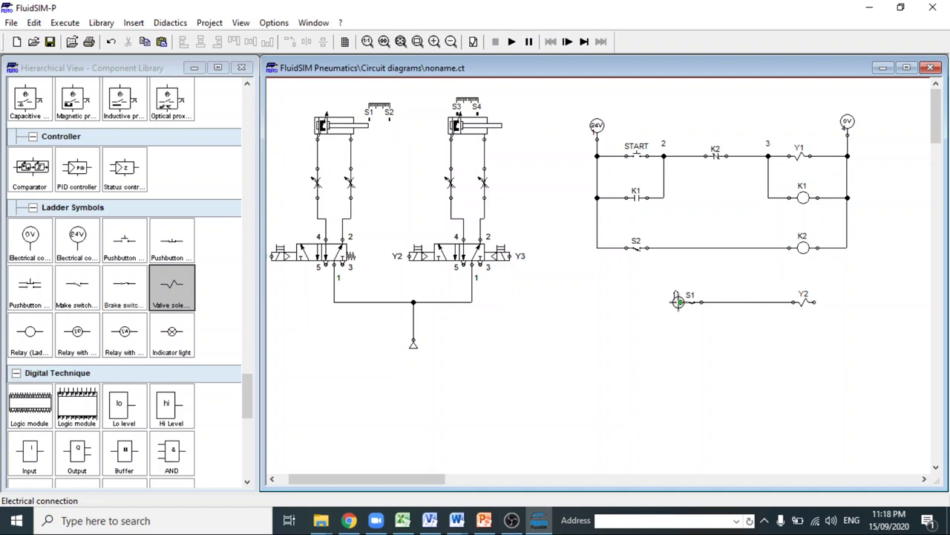
pyautogui.moveTo(679, 301)
pyautogui.mouseDown()
pyautogui.moveTo(639, 293)
pyautogui.moveTo(605, 271)
pyautogui.moveTo(597, 248)
pyautogui.mouseUp()
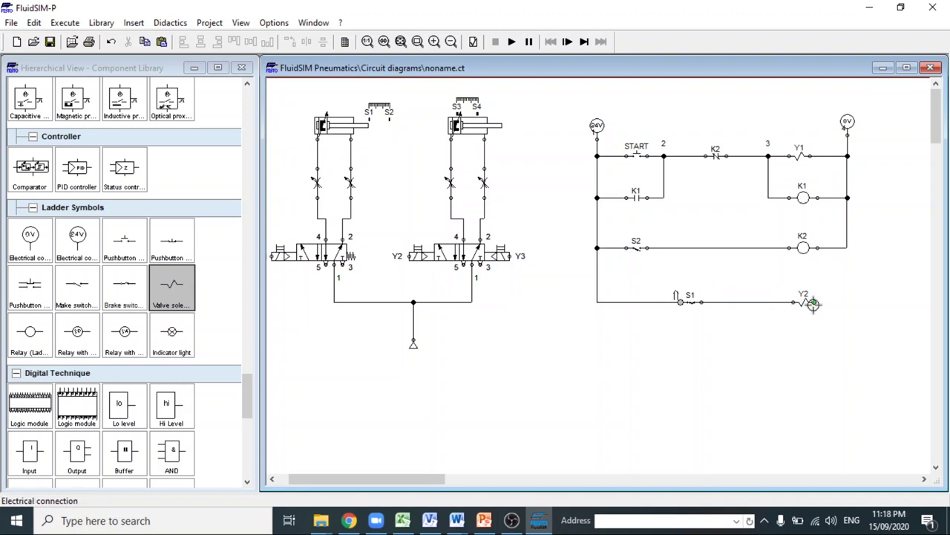
pyautogui.moveTo(814, 302); pyautogui.dragTo(833, 301)
pyautogui.moveTo(849, 258); pyautogui.dragTo(846, 248)
pyautogui.moveTo(816, 301); pyautogui.dragTo(846, 247)
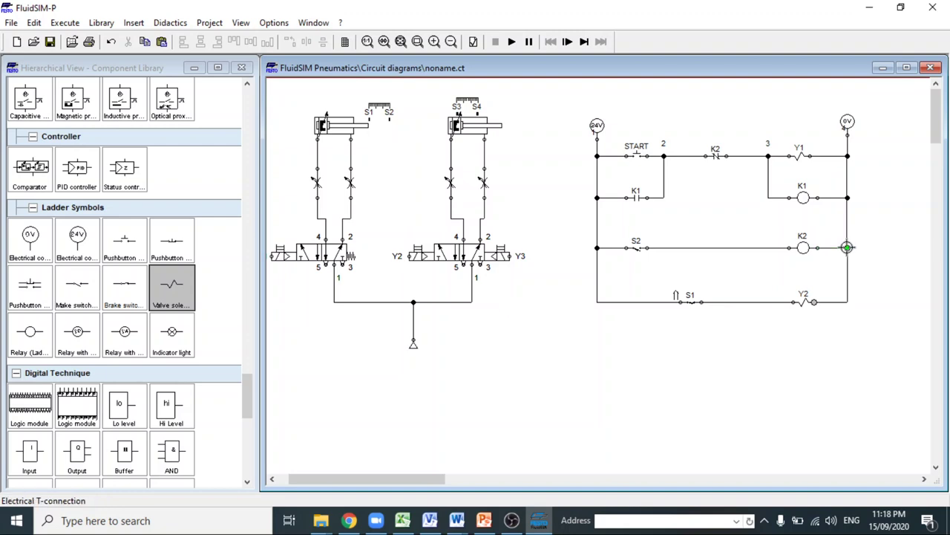
pyautogui.click(511, 41)
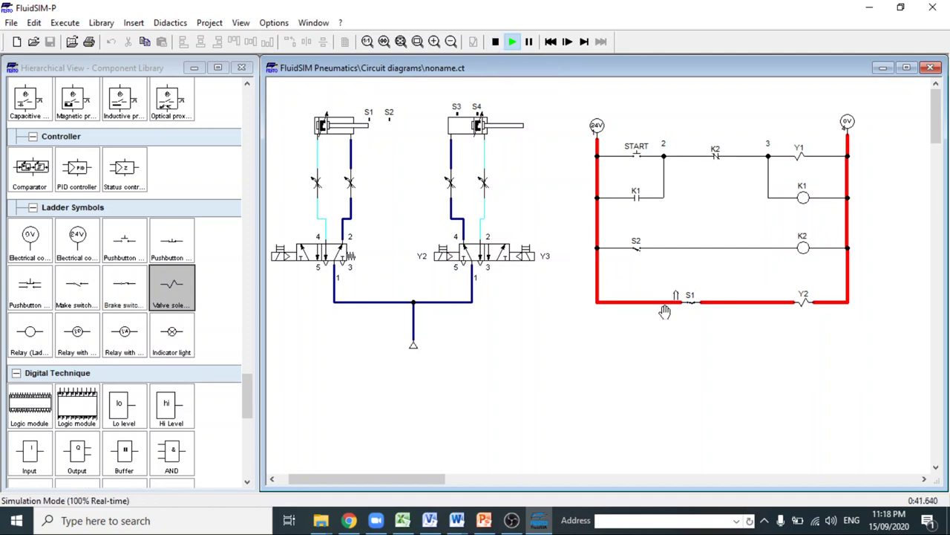
pyautogui.click(496, 42)
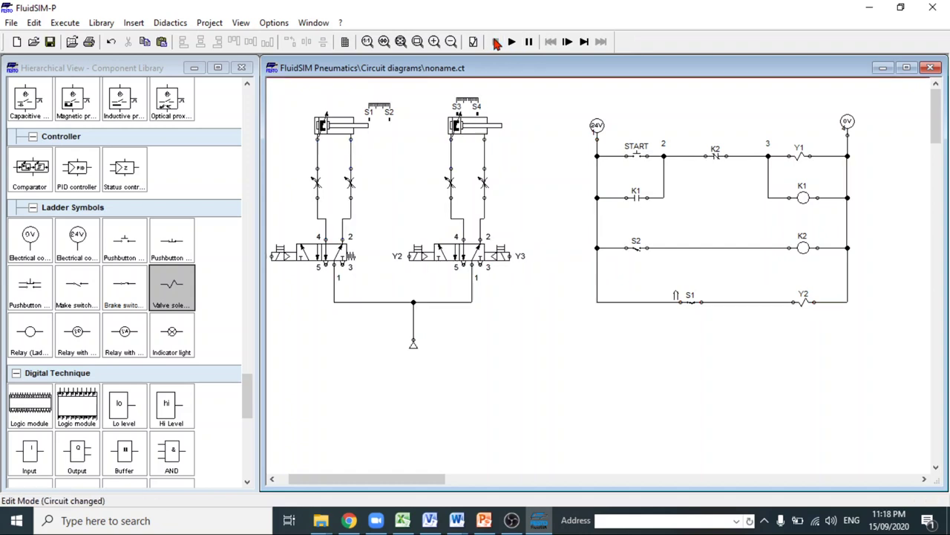
# Step: Replace S1's line to the 24V rail with a branch from between S2 and K2, shifting S1 right and the S1–Y2 rung slightly down
pyautogui.click(620, 301)
pyautogui.press('Delete')
pyautogui.moveTo(689, 301); pyautogui.dragTo(706, 300)
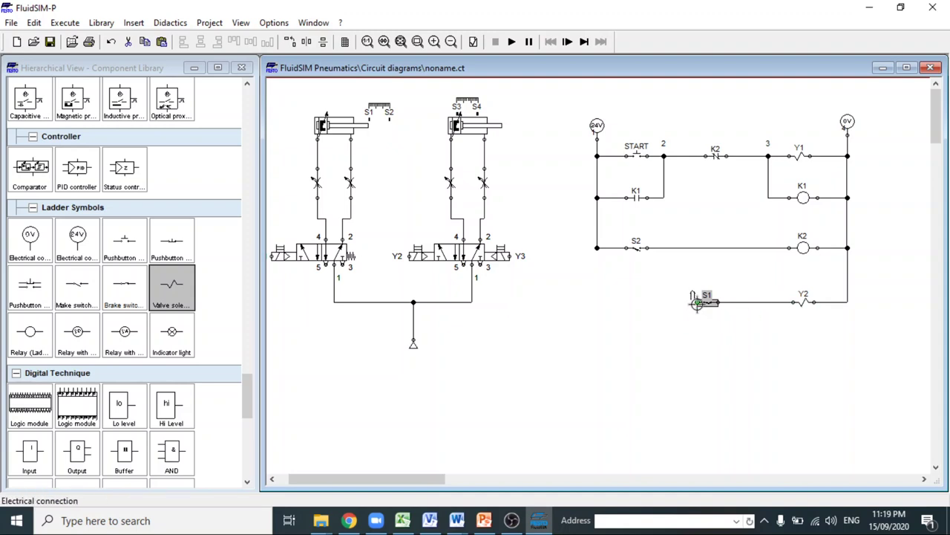
pyautogui.moveTo(879, 282); pyautogui.dragTo(662, 334)
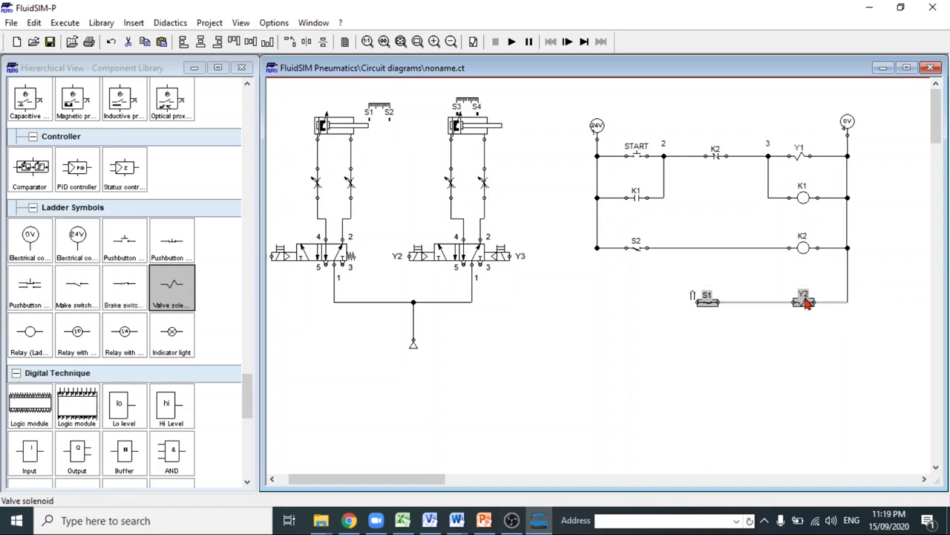
pyautogui.moveTo(805, 300); pyautogui.dragTo(805, 305)
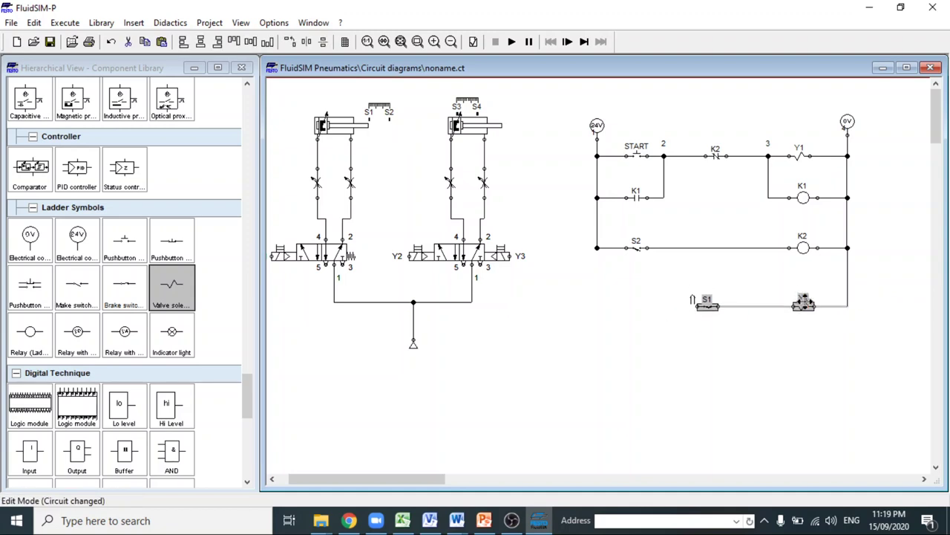
pyautogui.click(682, 295)
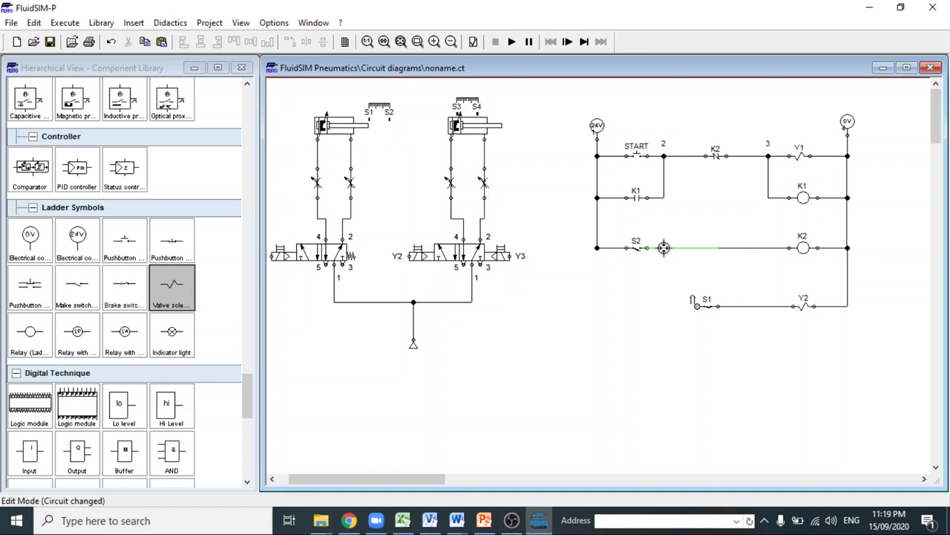
pyautogui.moveTo(662, 247); pyautogui.dragTo(696, 305)
pyautogui.click(710, 306)
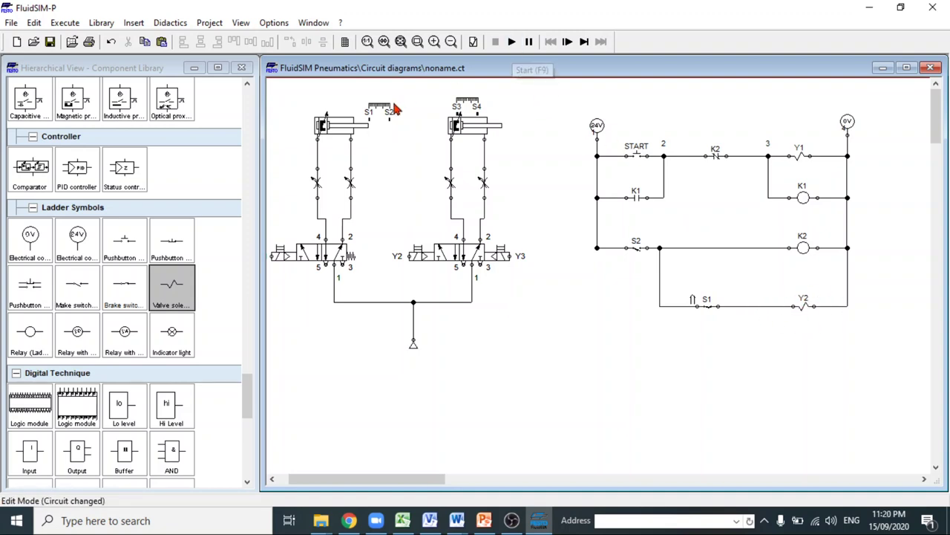
# Step: Set the opening level of both throttle valves on the first cylinder's lines to 5 %
pyautogui.moveTo(316, 189)
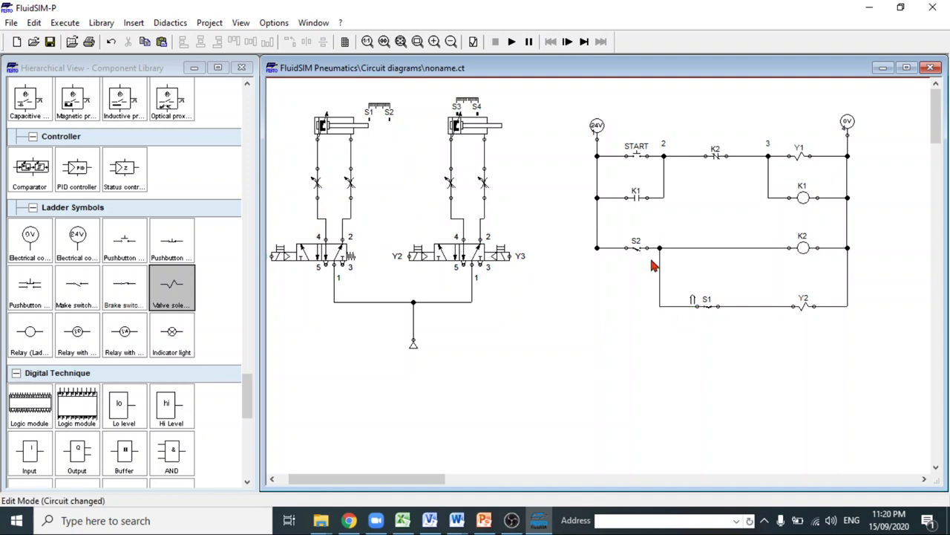
pyautogui.doubleClick(317, 188)
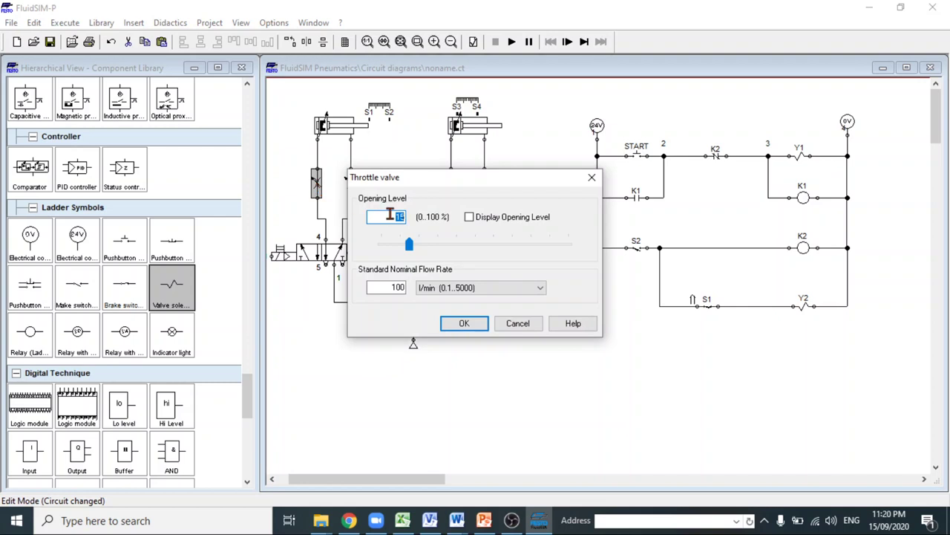
pyautogui.write('5')
pyautogui.press('Return')
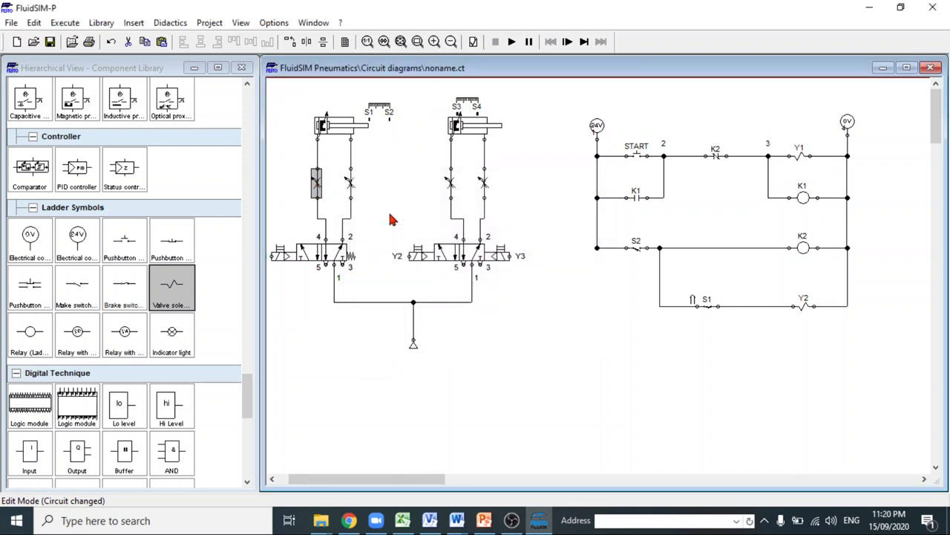
pyautogui.doubleClick(351, 184)
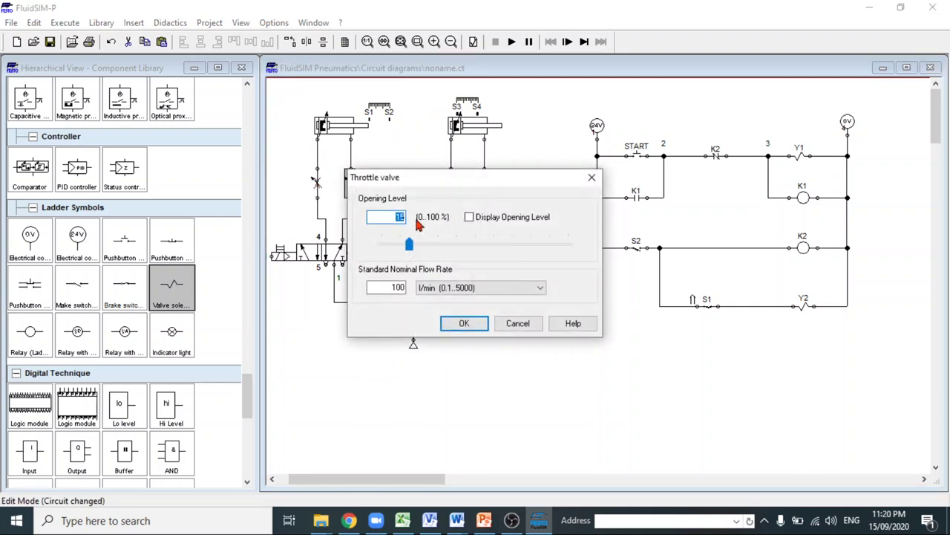
pyautogui.write('5')
pyautogui.press('Return')
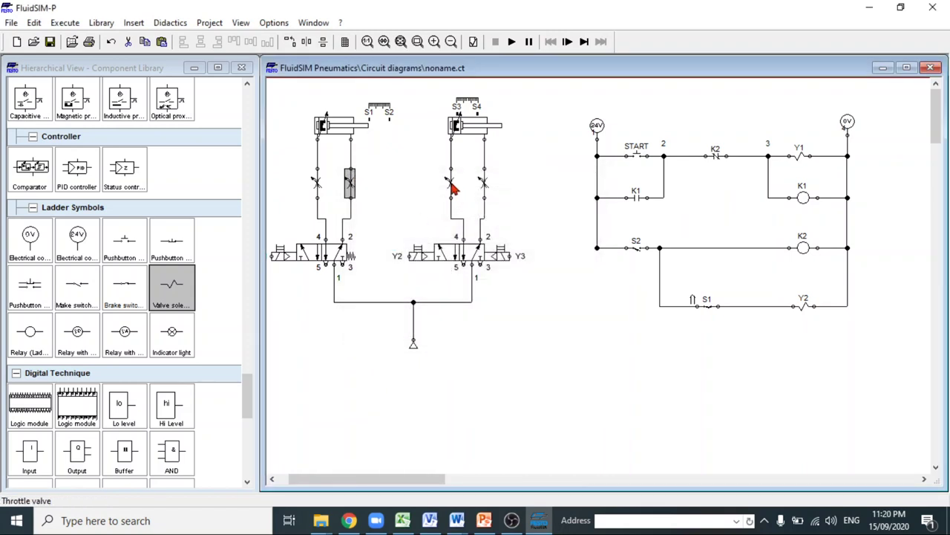
# Step: Set the opening level of both throttle valves on the second cylinder's lines to 5 %
pyautogui.doubleClick(451, 186)
pyautogui.write('5')
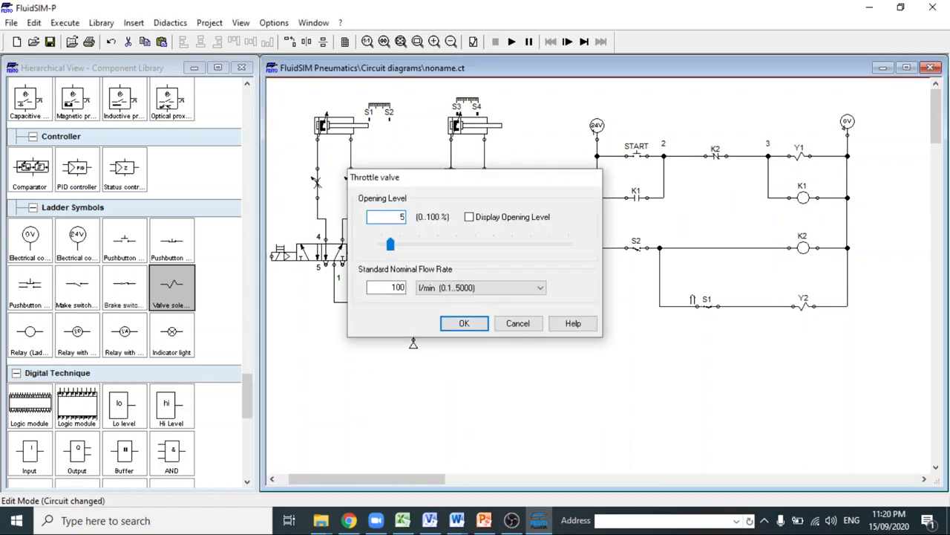
pyautogui.press('Return')
pyautogui.doubleClick(486, 187)
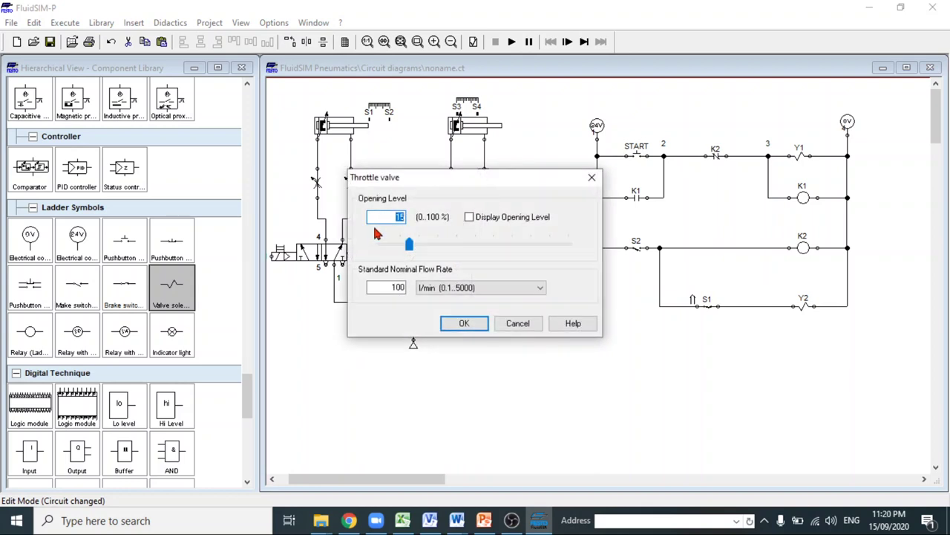
pyautogui.write('5')
pyautogui.press('Return')
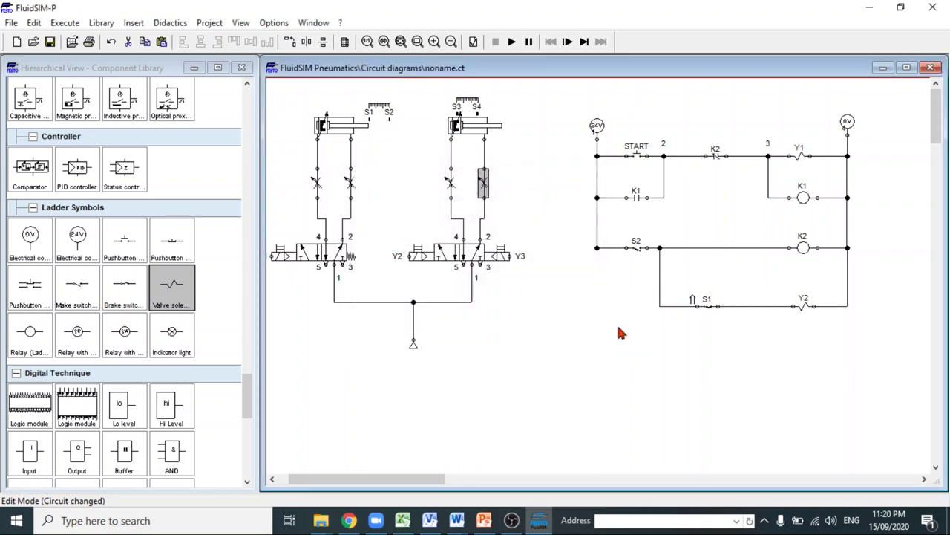
# Step: Run the simulation twice, actuating START to check the cylinder sequence with the slower throttling, and stop it
pyautogui.click(511, 43)
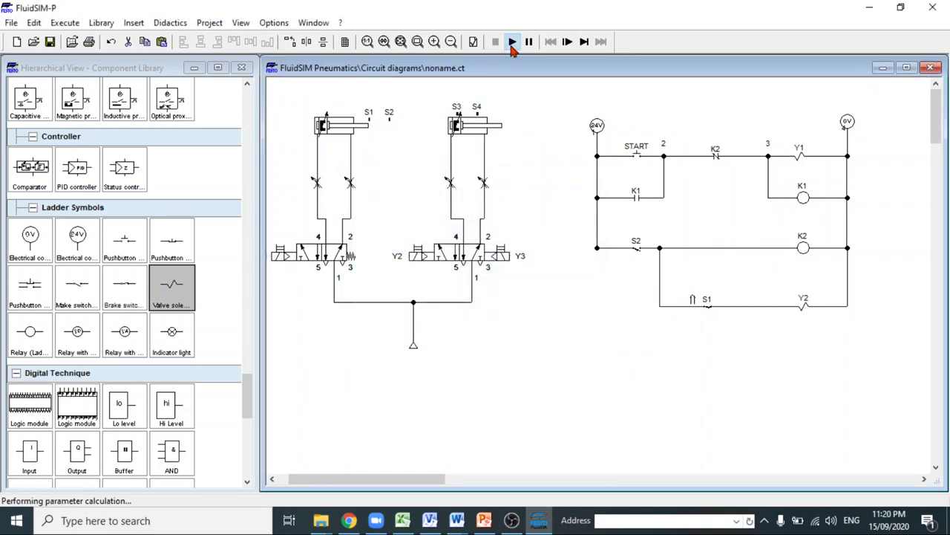
pyautogui.click(637, 148)
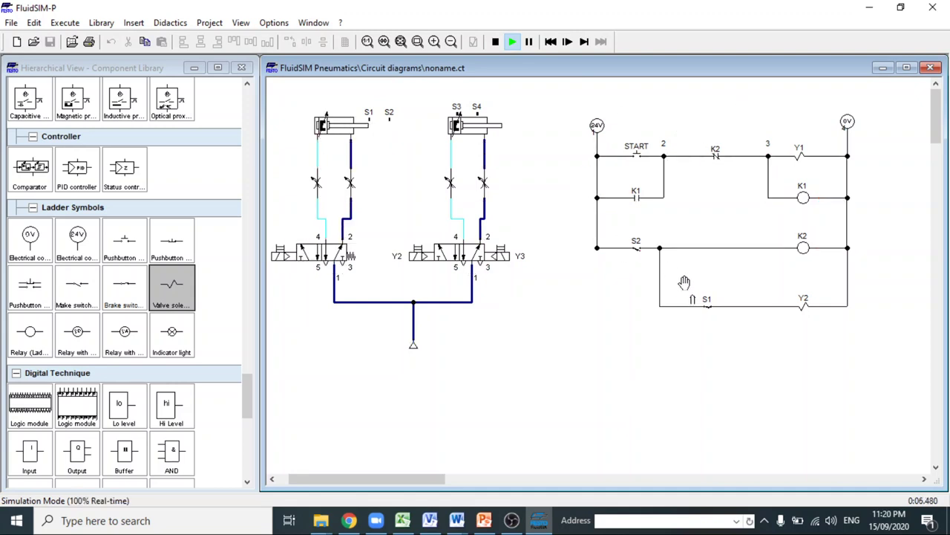
pyautogui.click(646, 148)
pyautogui.click(495, 41)
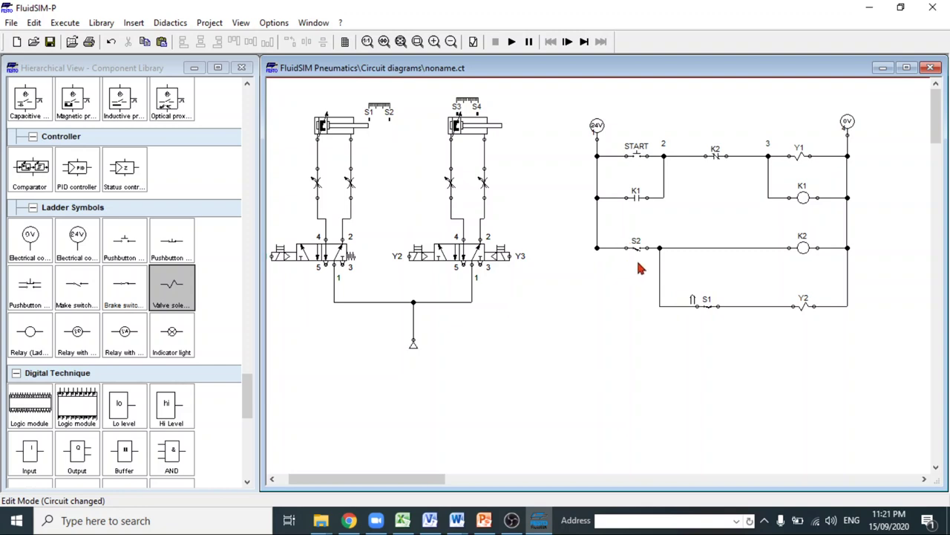
pyautogui.moveTo(646, 247); pyautogui.dragTo(660, 243)
pyautogui.click(513, 42)
pyautogui.click(633, 161)
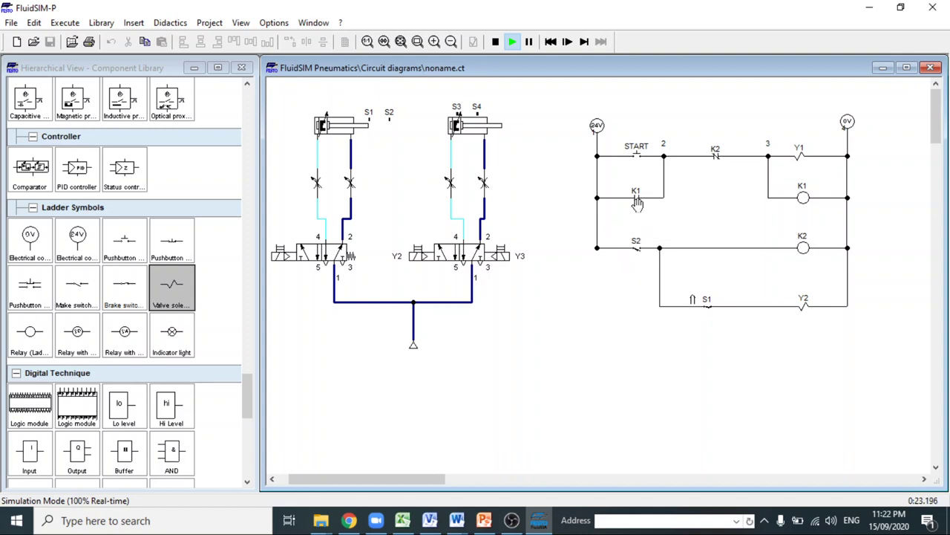
pyautogui.click(495, 43)
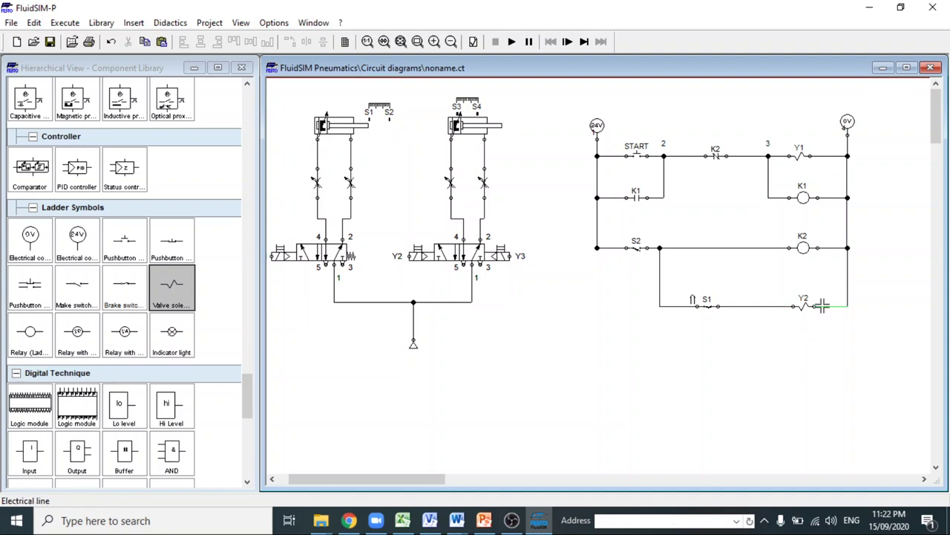
# Step: Delete the branch line joining S1 to the S2–K2 rung, and move the S1–Y2 rung further down
pyautogui.click(660, 274)
pyautogui.press('Delete')
pyautogui.moveTo(660, 274); pyautogui.dragTo(889, 360)
pyautogui.moveTo(804, 304); pyautogui.dragTo(803, 343)
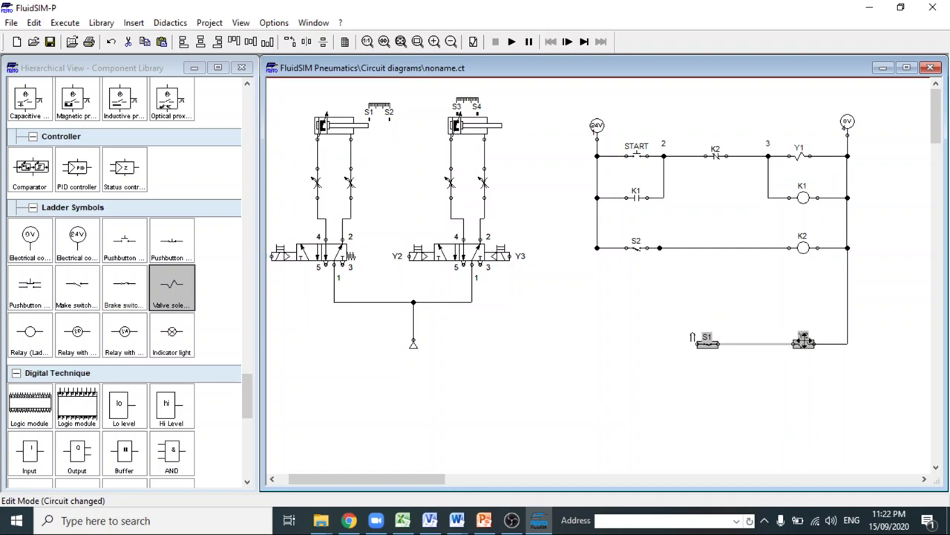
pyautogui.click(800, 263)
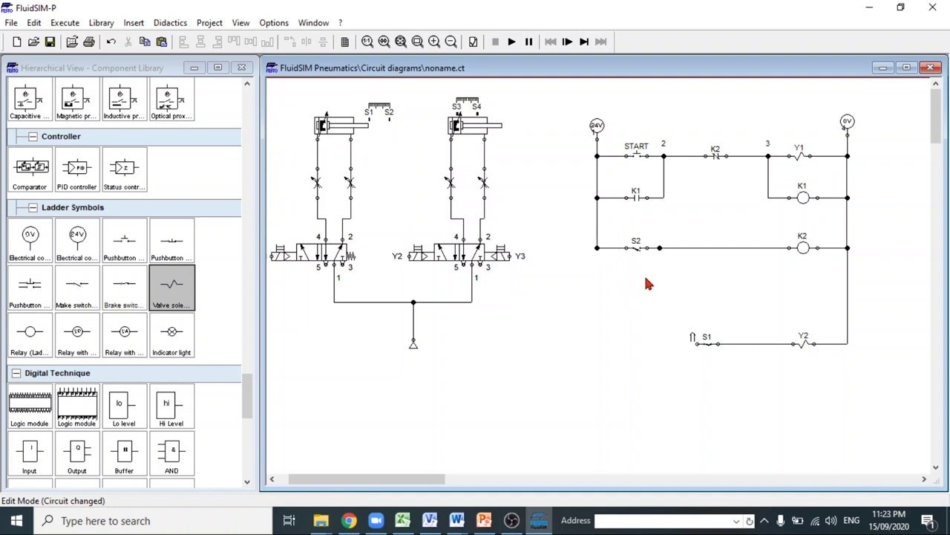
# Step: Place a ladder make switch below the S2 contact and label it K2
pyautogui.moveTo(81, 297); pyautogui.dragTo(637, 286)
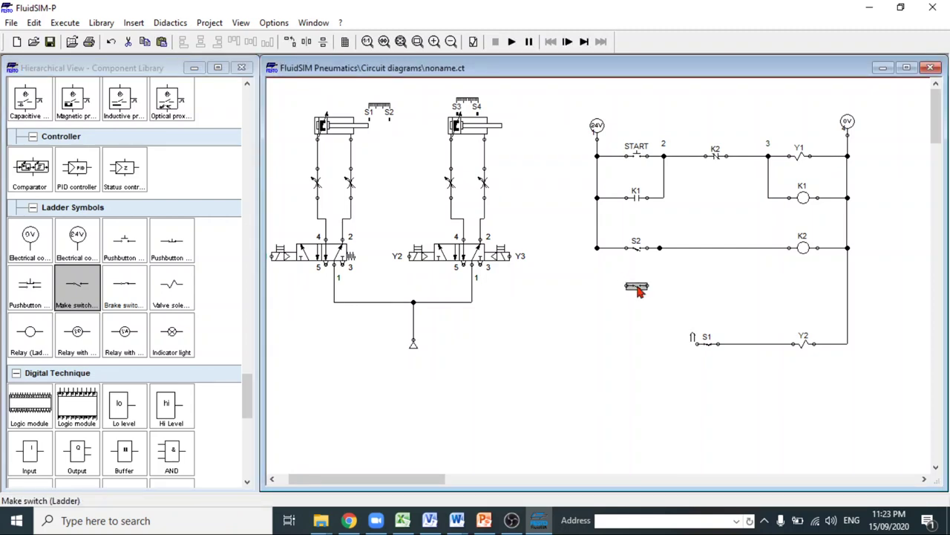
pyautogui.doubleClick(637, 286)
pyautogui.write('K')
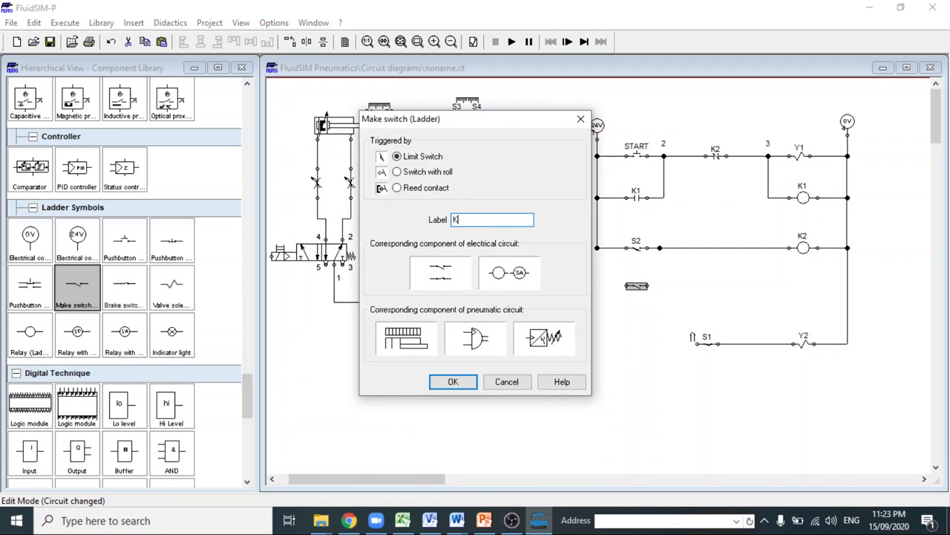
pyautogui.write('2')
pyautogui.press('Return')
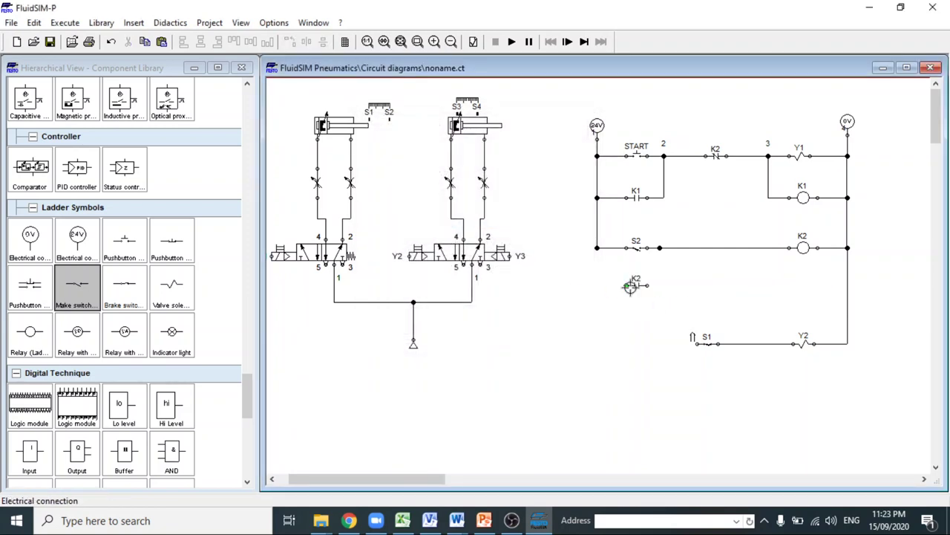
# Step: Wire the K2 make contact in parallel with S2, slightly lower it, and test the K2 latch in simulation
pyautogui.moveTo(636, 286)
pyautogui.mouseDown()
pyautogui.moveTo(636, 297)
pyautogui.moveTo(626, 296)
pyautogui.moveTo(597, 248)
pyautogui.mouseUp()
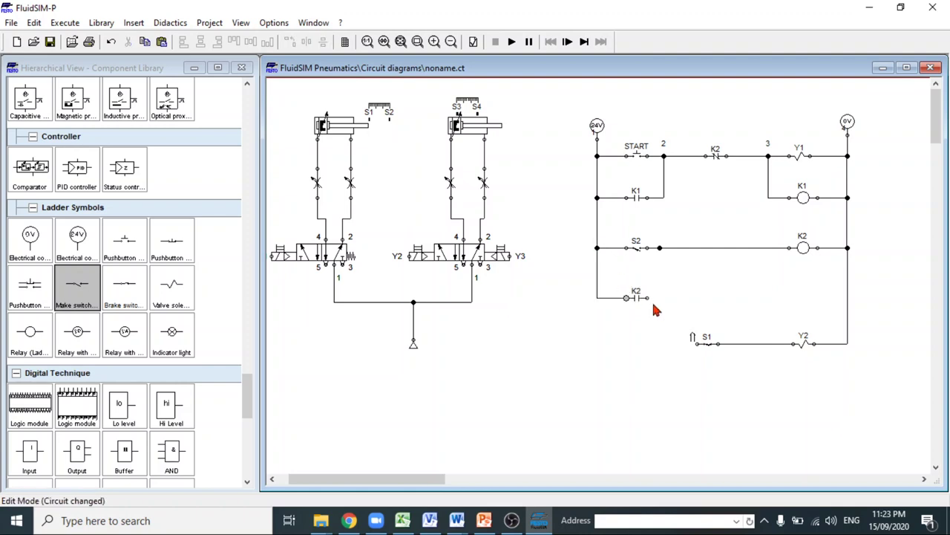
pyautogui.moveTo(662, 275); pyautogui.dragTo(659, 247)
pyautogui.click(513, 44)
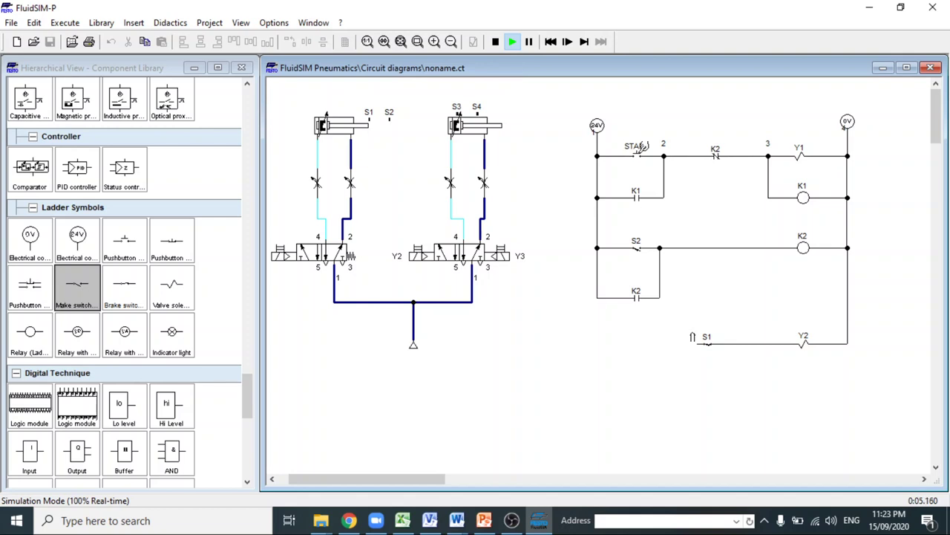
pyautogui.click(637, 146)
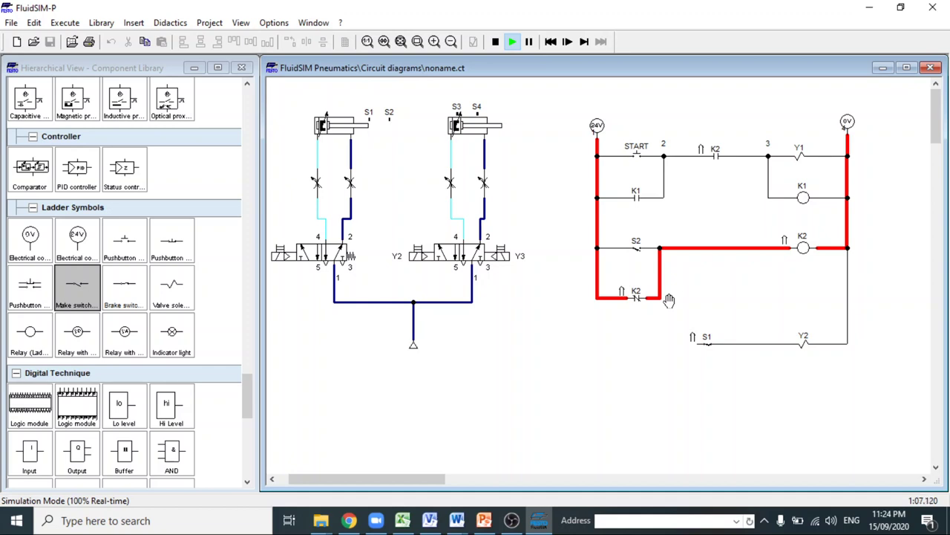
pyautogui.click(495, 42)
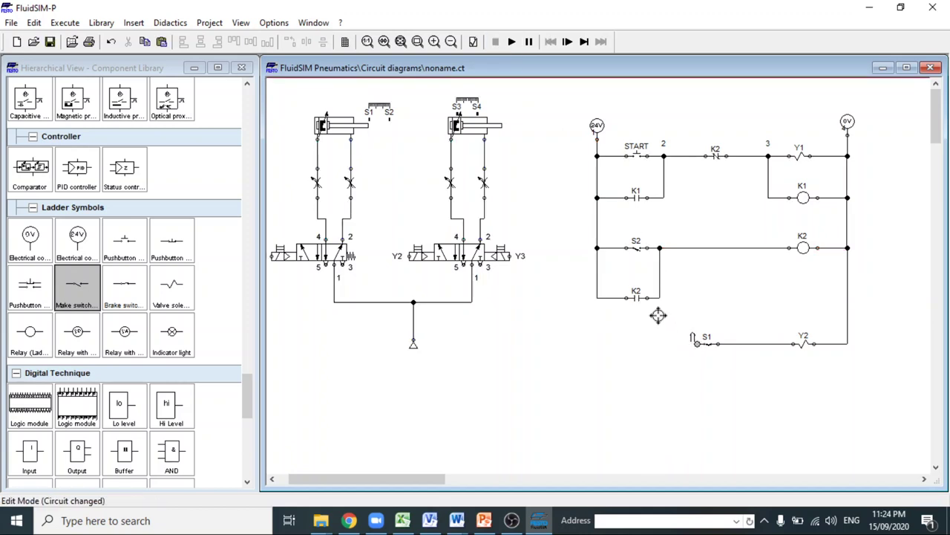
# Step: Connect S1 to the output side of the K2 latching contact, and test the Y2 rung in simulation using START
pyautogui.moveTo(659, 297); pyautogui.dragTo(695, 343)
pyautogui.click(512, 43)
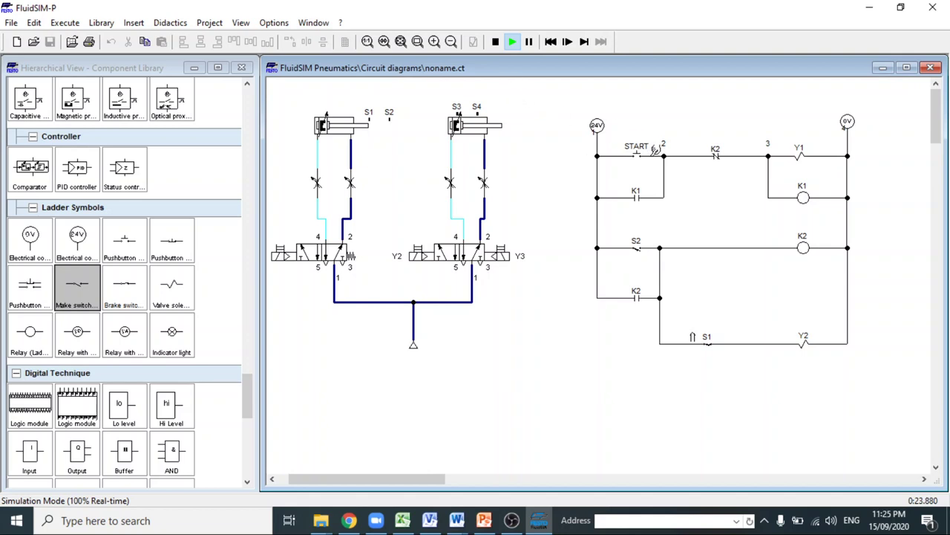
pyautogui.click(637, 148)
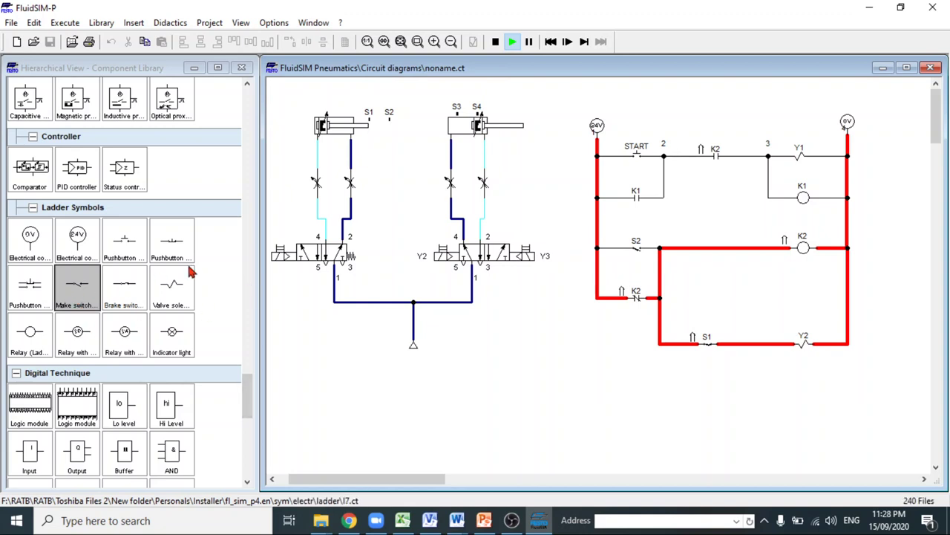
pyautogui.click(496, 43)
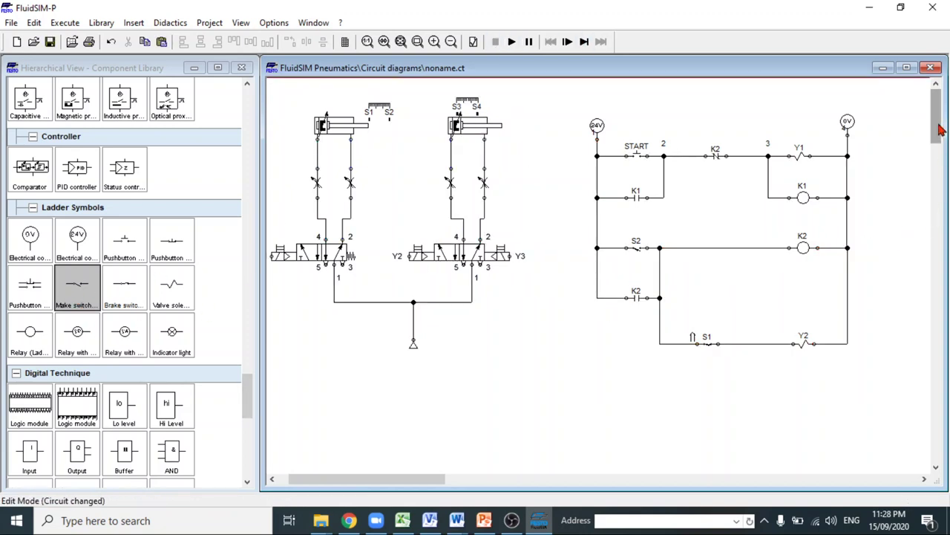
# Step: Place a ladder make switch below the S1–Y2 rung, label it S4 and set it to be triggered by Reed contact
pyautogui.scroll(-2, 937, 133)
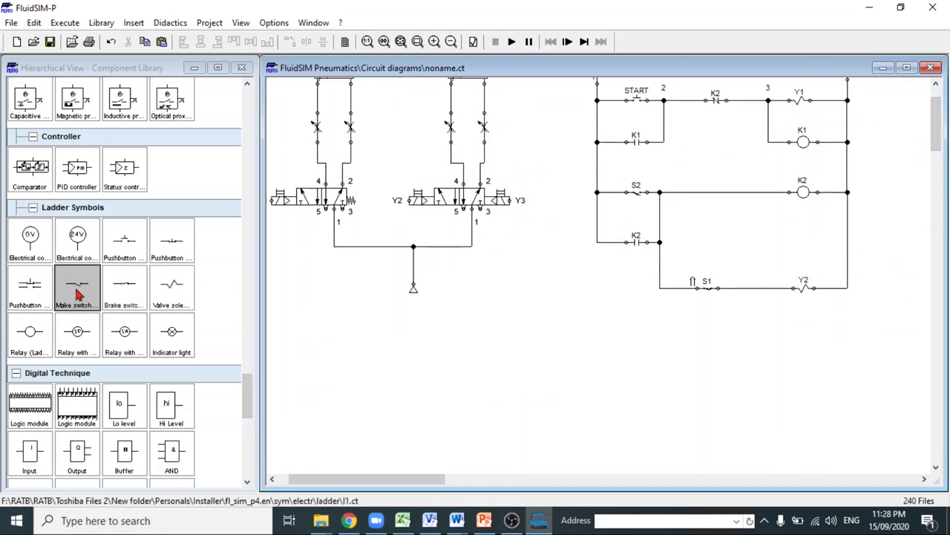
pyautogui.moveTo(76, 294); pyautogui.dragTo(680, 357)
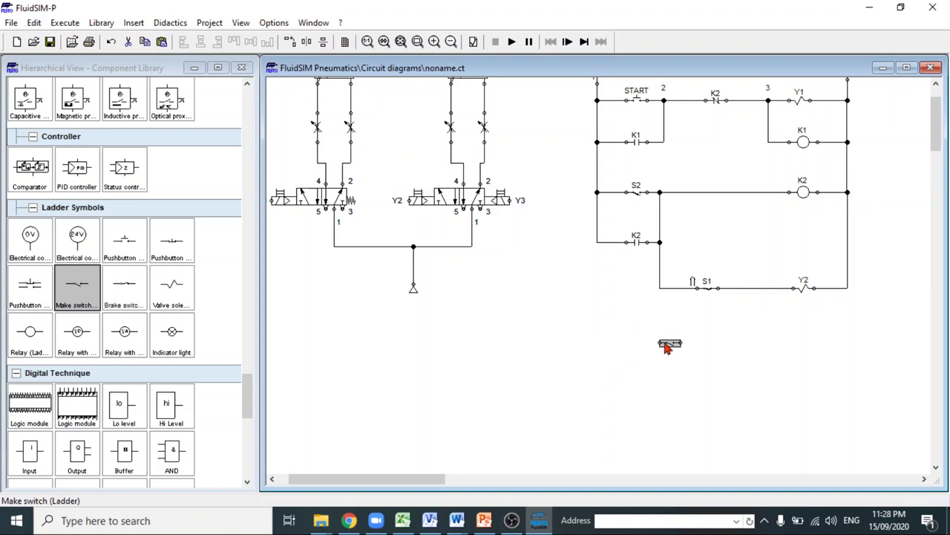
pyautogui.doubleClick(670, 344)
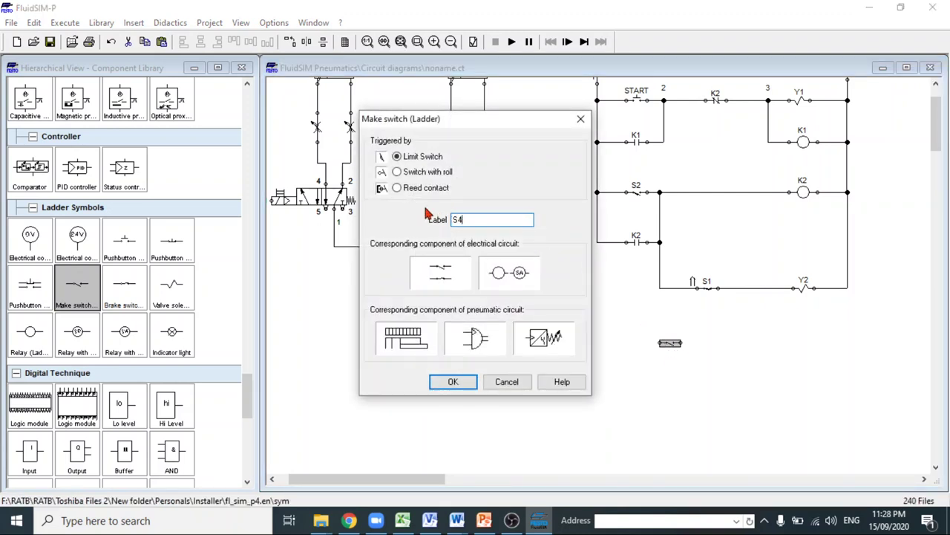
pyautogui.click(397, 190)
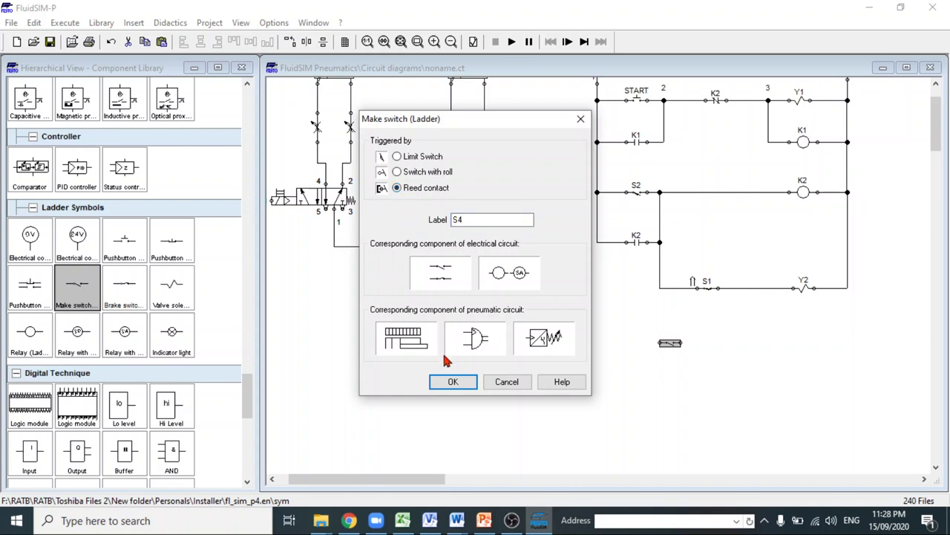
pyautogui.click(452, 382)
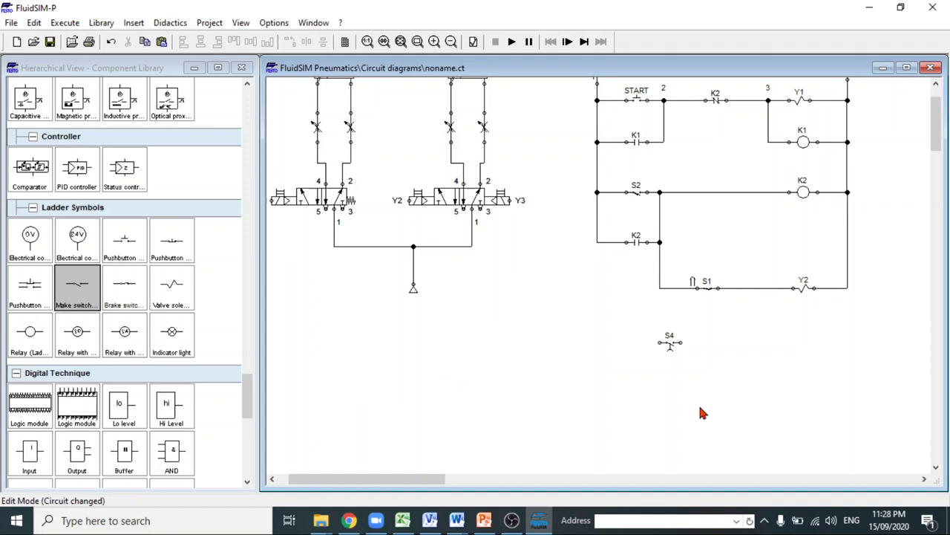
pyautogui.hotkey('ctrl', '+')
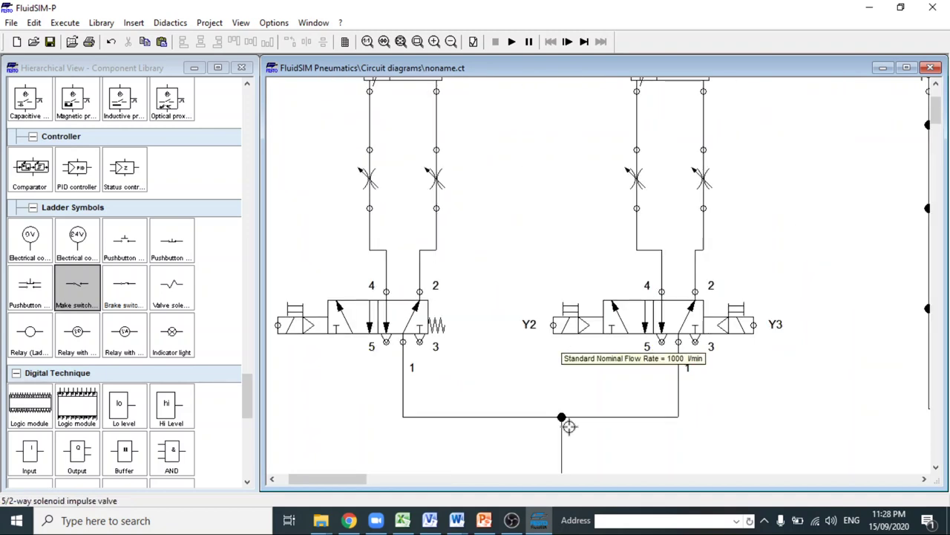
pyautogui.moveTo(340, 483); pyautogui.dragTo(407, 482)
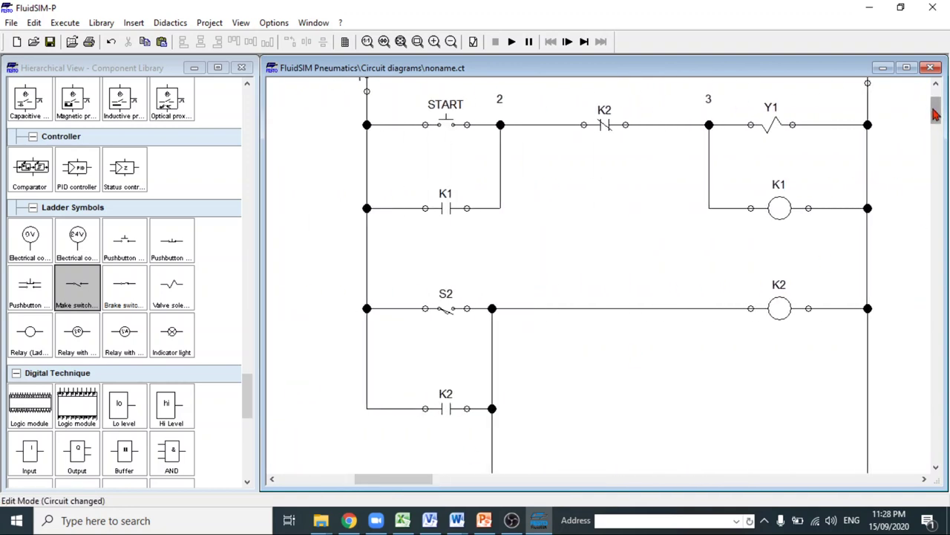
pyautogui.moveTo(936, 113); pyautogui.dragTo(937, 136)
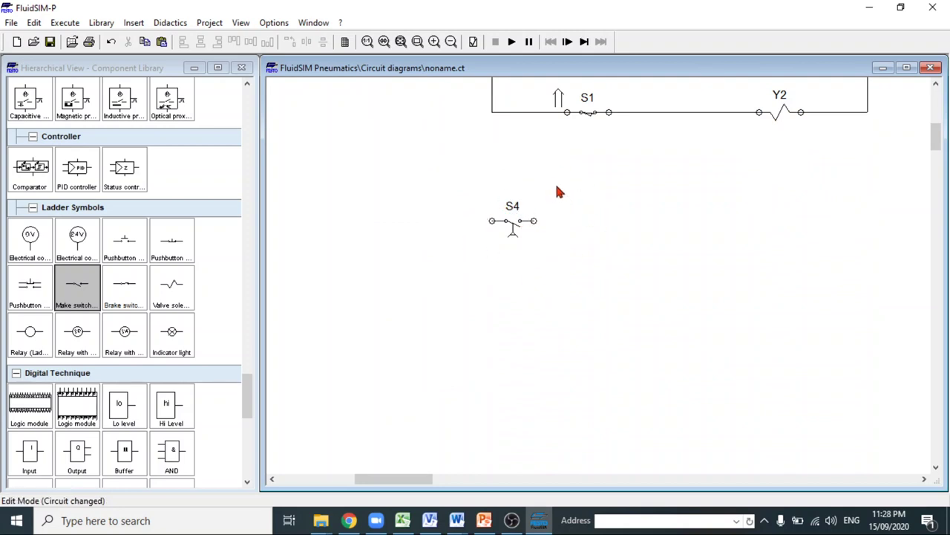
pyautogui.scroll(-1, 559, 191)
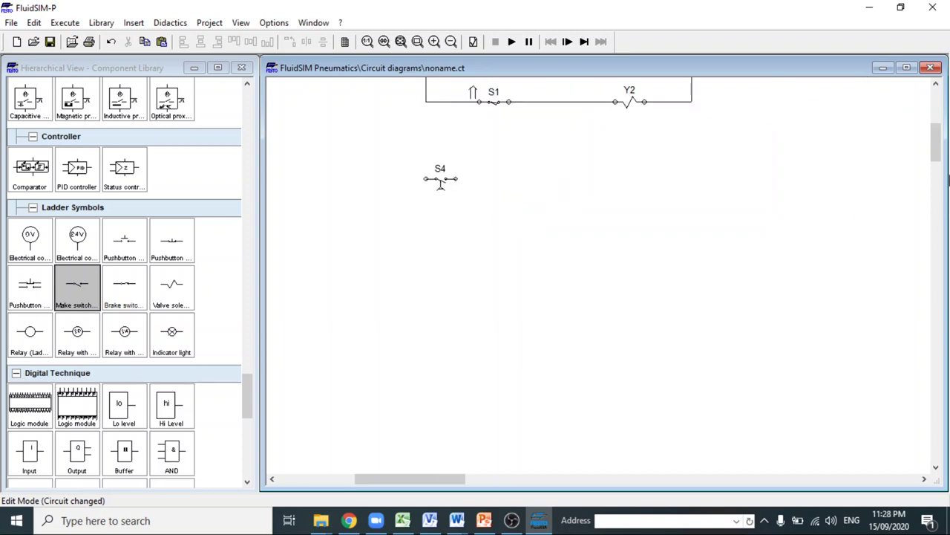
pyautogui.moveTo(936, 151); pyautogui.dragTo(935, 128)
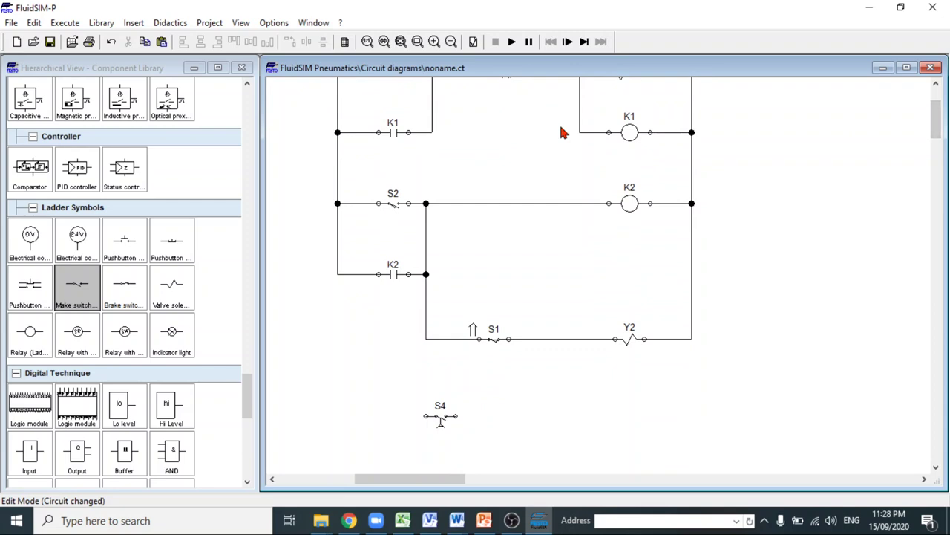
# Step: Move the S4 make switch so it sits under the S1 contact, below the Y2 rung
pyautogui.scroll(-1, 562, 131)
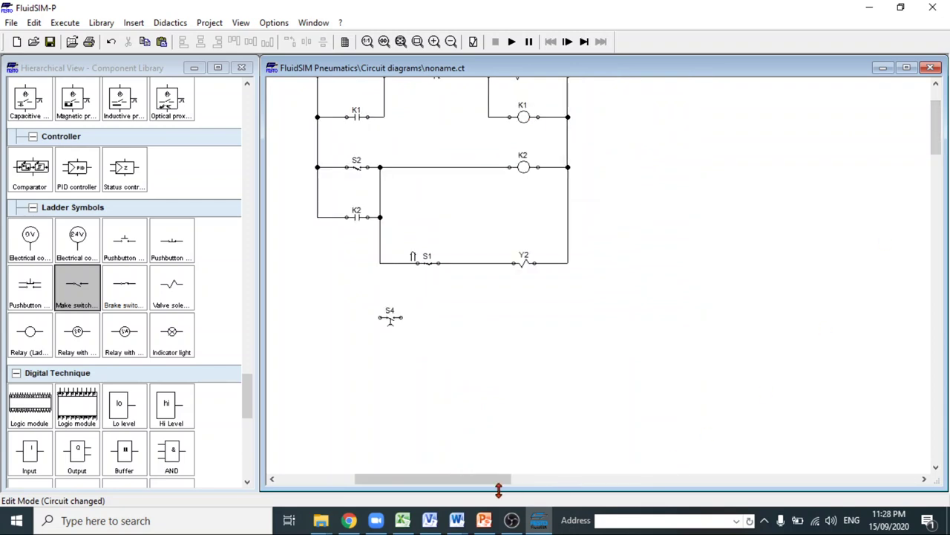
pyautogui.moveTo(484, 481); pyautogui.dragTo(403, 483)
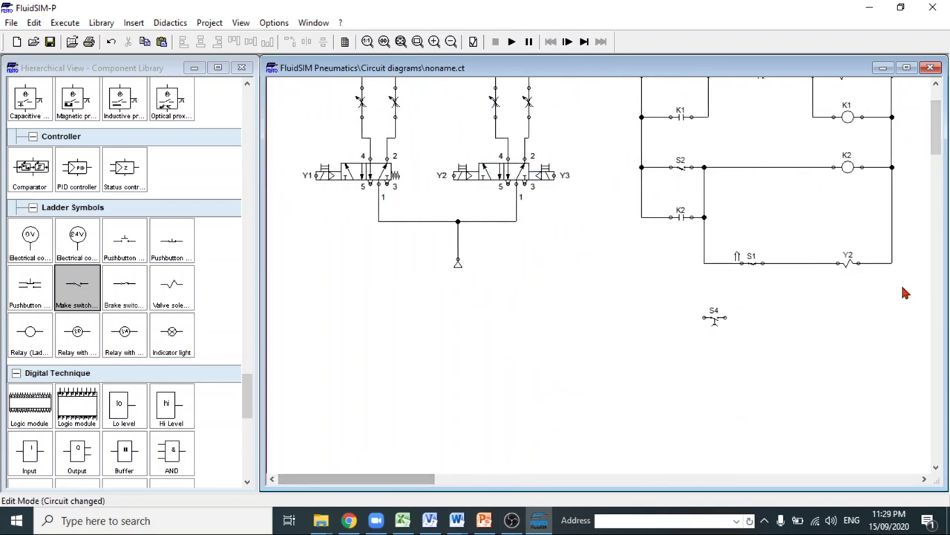
pyautogui.moveTo(939, 145)
pyautogui.mouseDown()
pyautogui.moveTo(939, 129)
pyautogui.moveTo(939, 158)
pyautogui.mouseUp()
pyautogui.click(715, 282)
pyautogui.moveTo(715, 282); pyautogui.dragTo(748, 289)
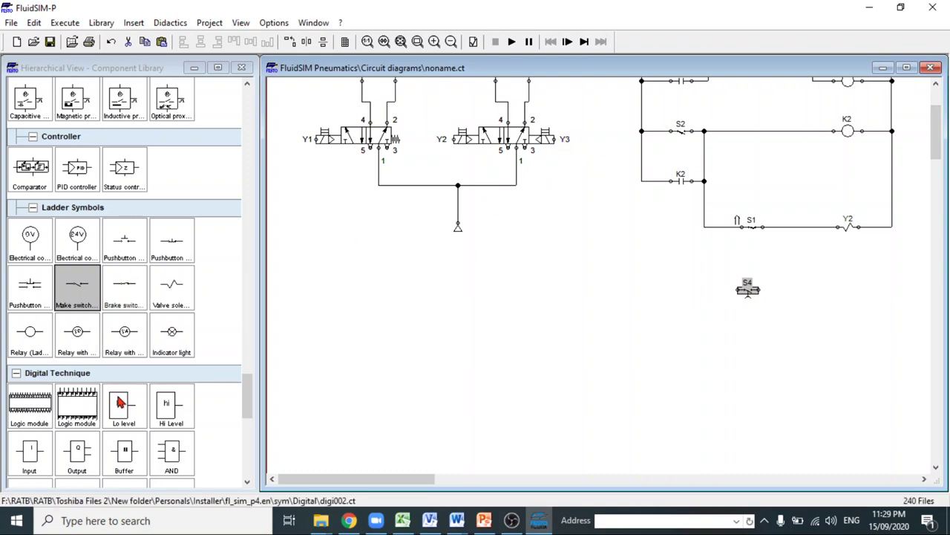
# Step: Place a ladder valve solenoid below Y2, level with S4, and label it Y3
pyautogui.moveTo(168, 288); pyautogui.dragTo(849, 294)
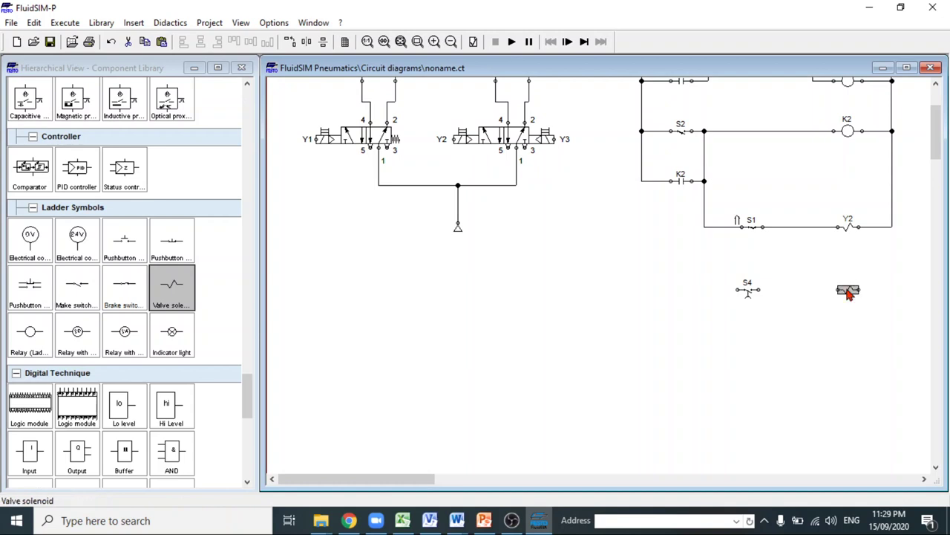
pyautogui.doubleClick(849, 294)
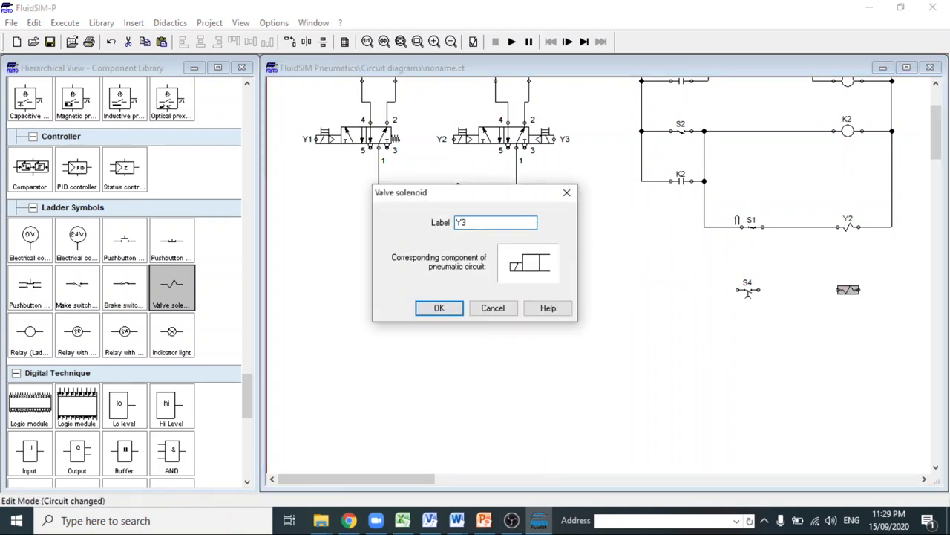
pyautogui.press('Return')
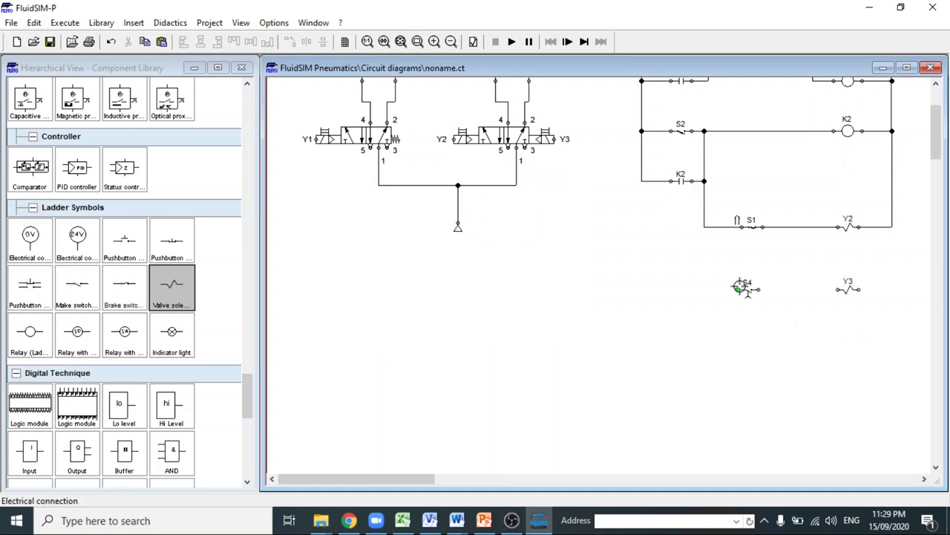
# Step: Wire S4 to the Y3 solenoid and connect Y3 to the 0V rail at the end of the Y2 rung
pyautogui.moveTo(940, 153); pyautogui.dragTo(940, 138)
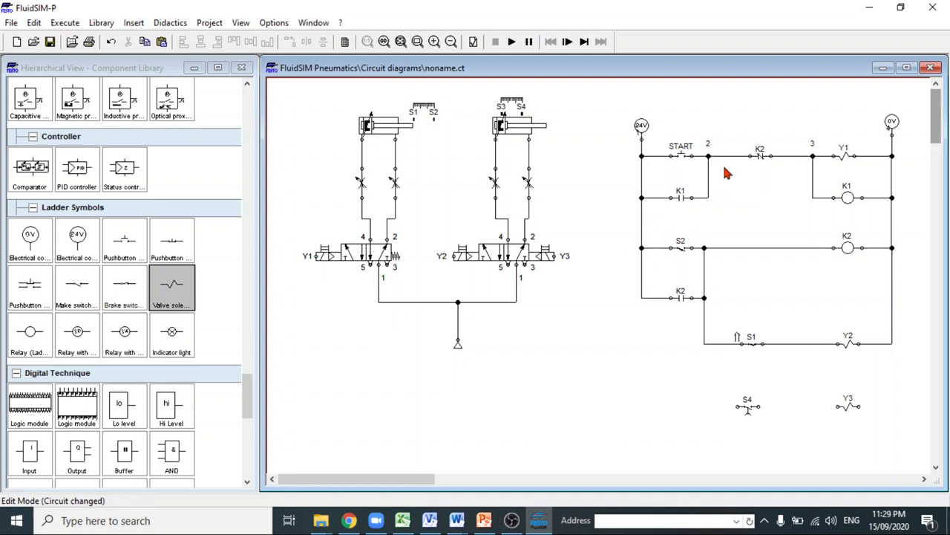
pyautogui.moveTo(524, 129)
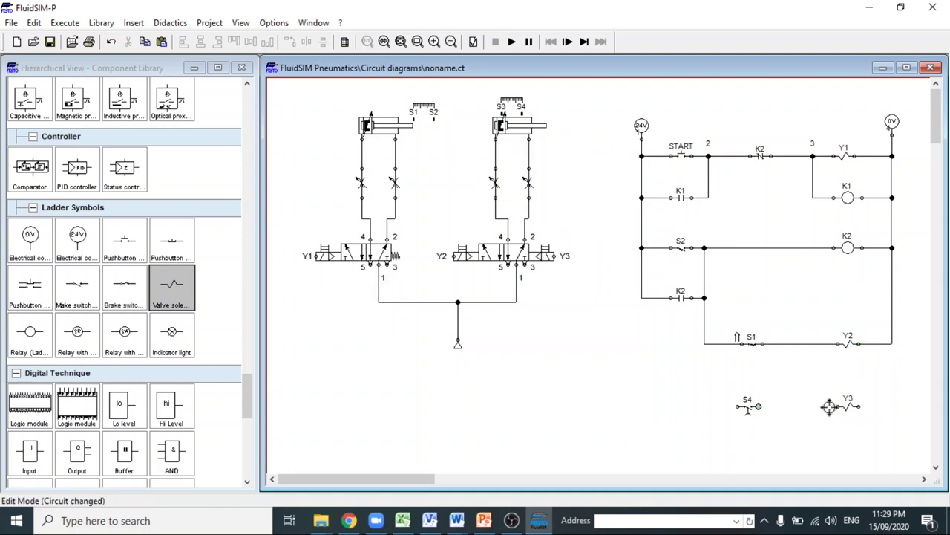
pyautogui.moveTo(839, 407); pyautogui.dragTo(842, 408)
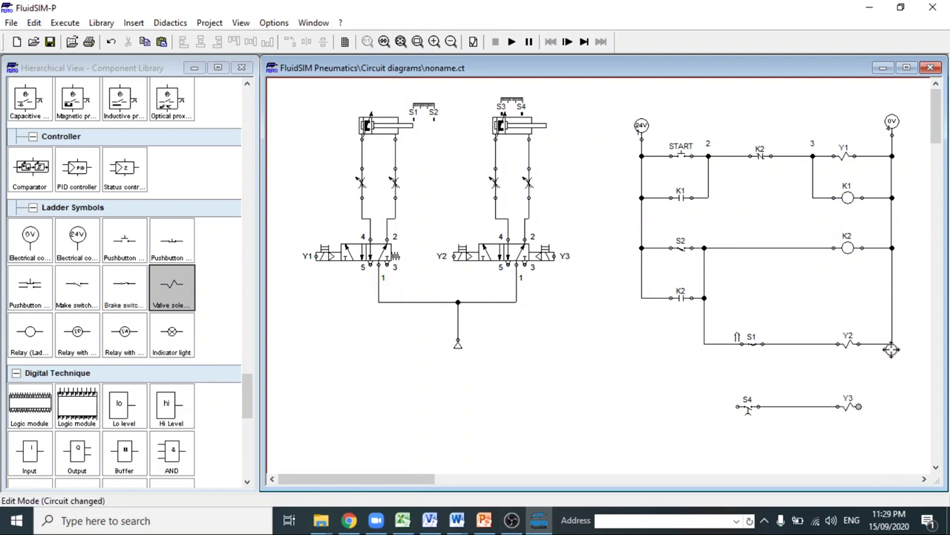
pyautogui.moveTo(892, 344); pyautogui.dragTo(892, 345)
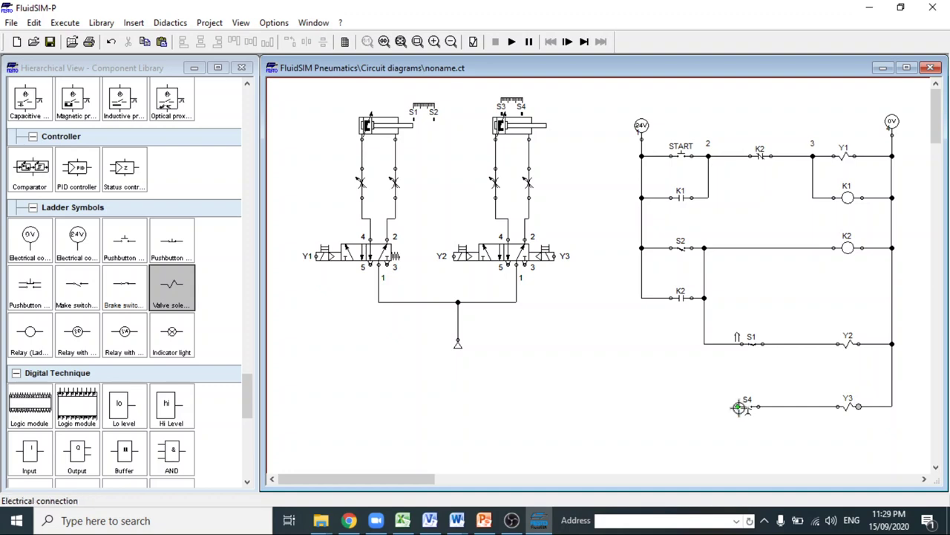
# Step: Simulate the circuit from START to check how S4 responds when cylinder B extends, and stop the simulation
pyautogui.click(511, 42)
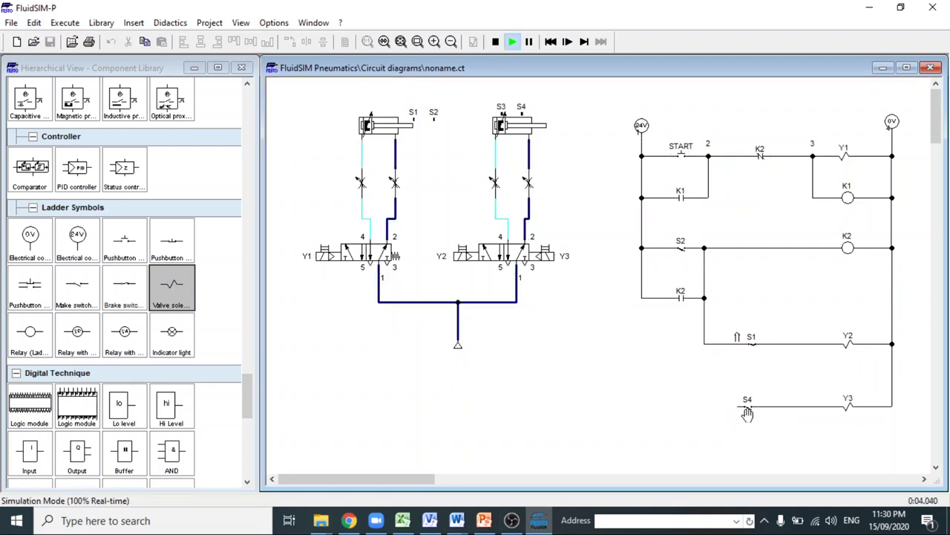
pyautogui.click(687, 147)
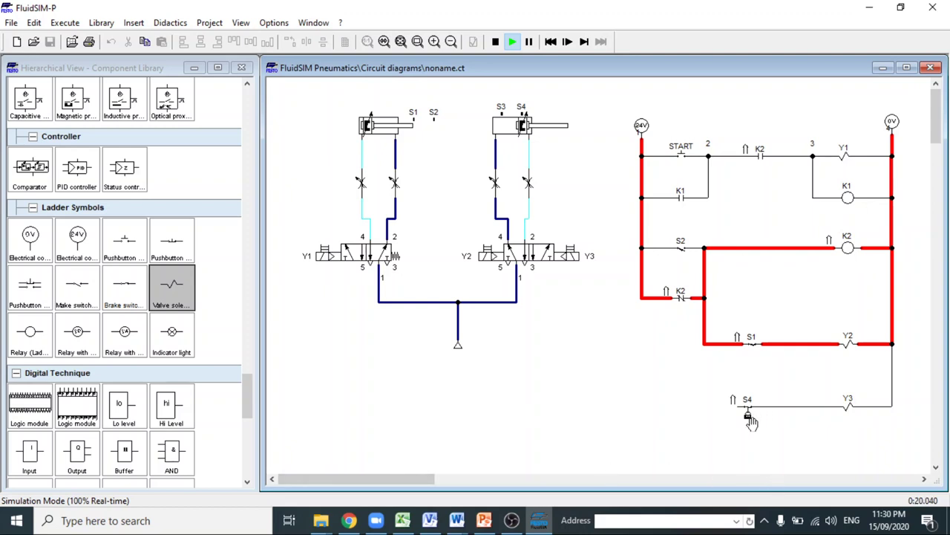
pyautogui.keyDown('shift'); pyautogui.click(747, 408); pyautogui.keyUp('shift')
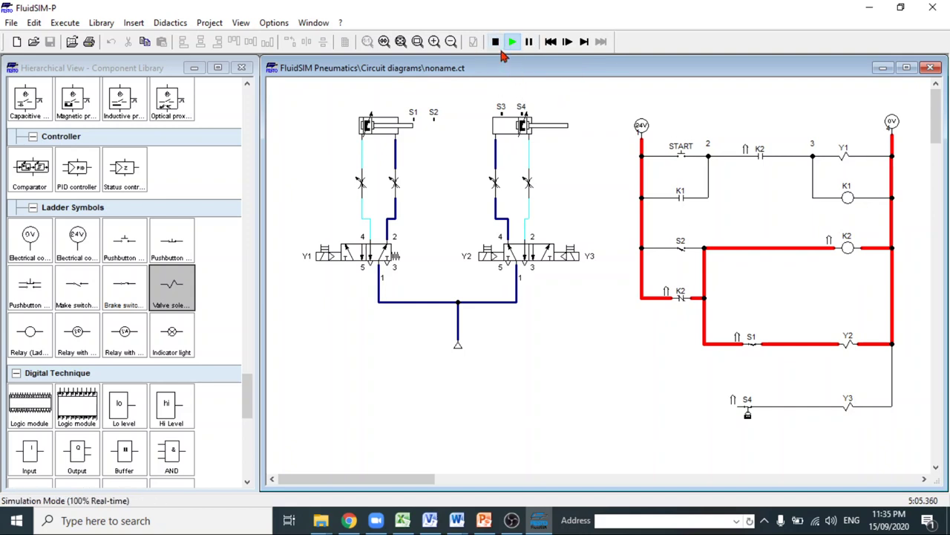
pyautogui.click(496, 43)
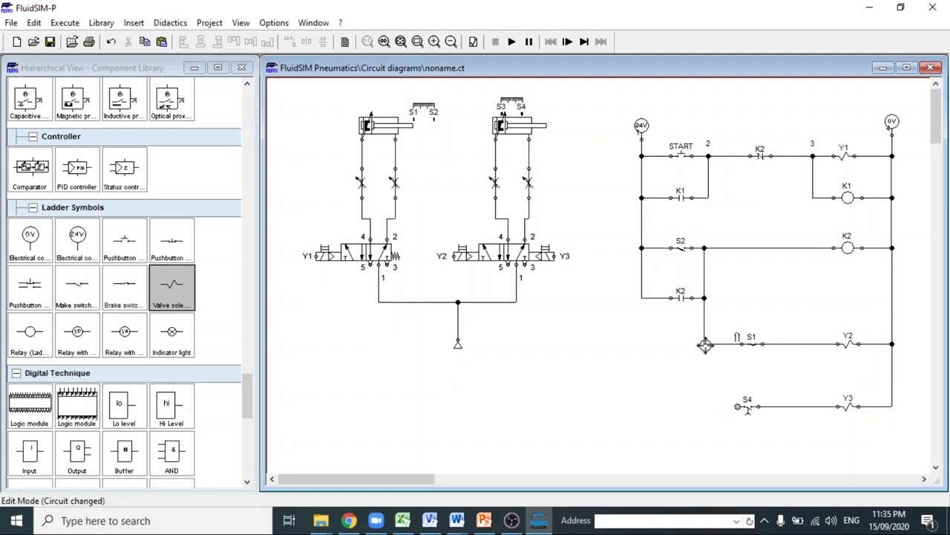
# Step: Connect S4 to the K2-latched line at the S1 branch, and test the Y3 rung in simulation using START
pyautogui.moveTo(704, 343); pyautogui.dragTo(737, 406)
pyautogui.click(511, 43)
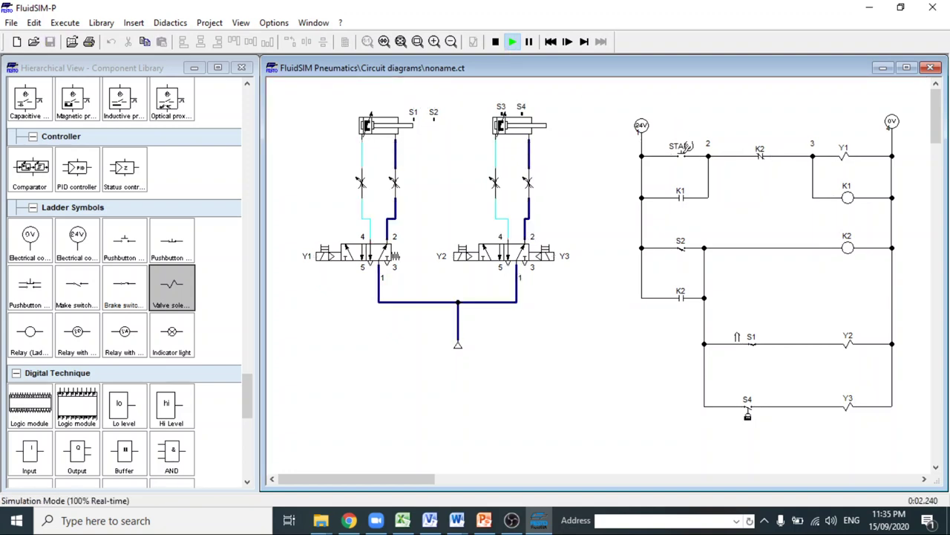
pyautogui.click(683, 146)
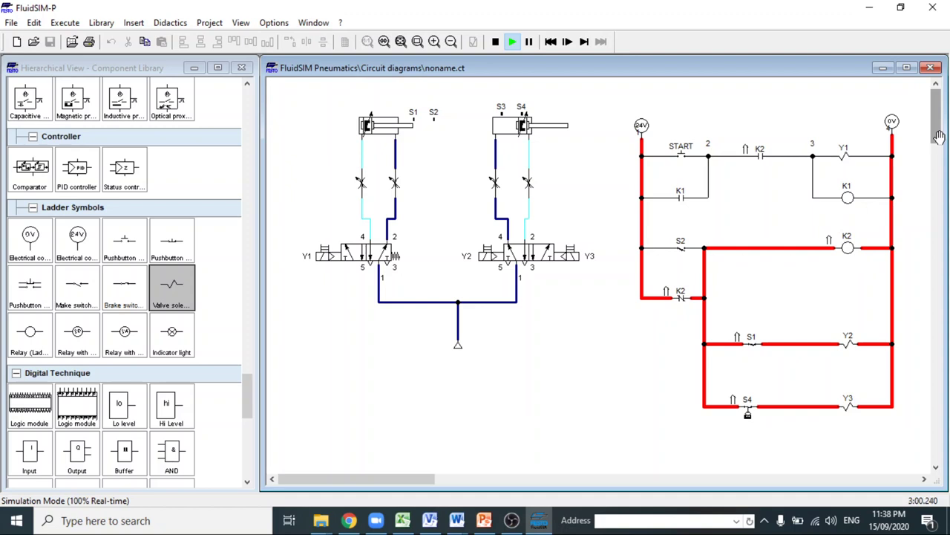
pyautogui.moveTo(939, 138)
pyautogui.mouseDown()
pyautogui.moveTo(941, 163)
pyautogui.moveTo(937, 147)
pyautogui.mouseUp()
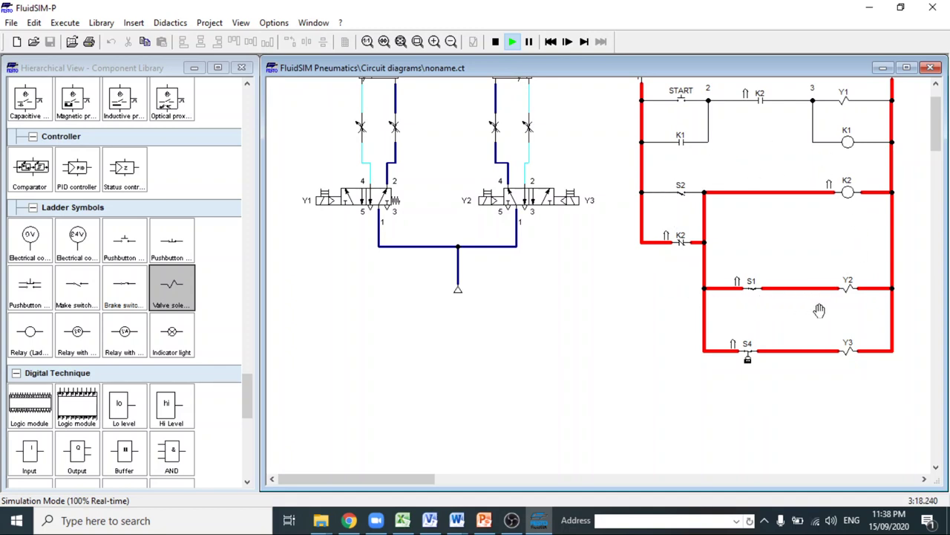
pyautogui.click(493, 46)
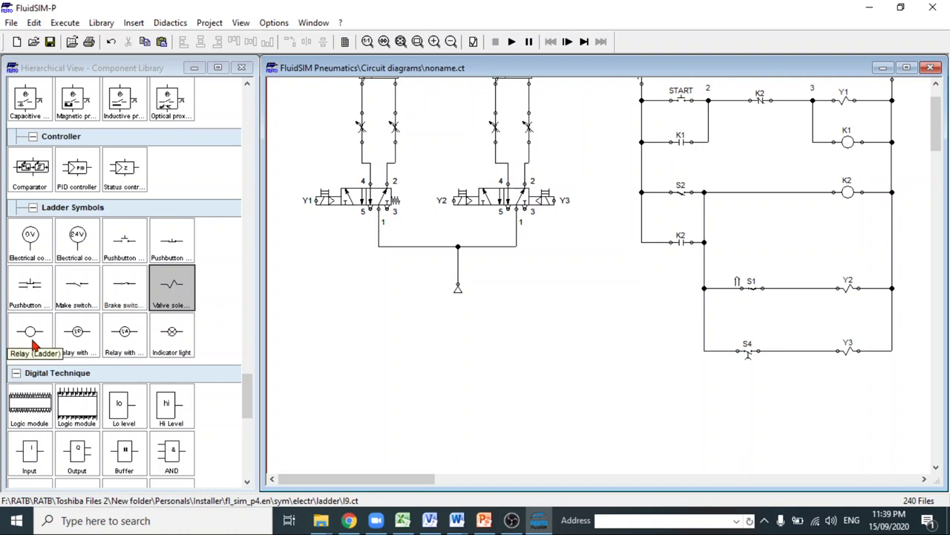
# Step: Place a ladder relay coil below the Y3 solenoid and label it K3
pyautogui.moveTo(33, 344); pyautogui.dragTo(855, 387)
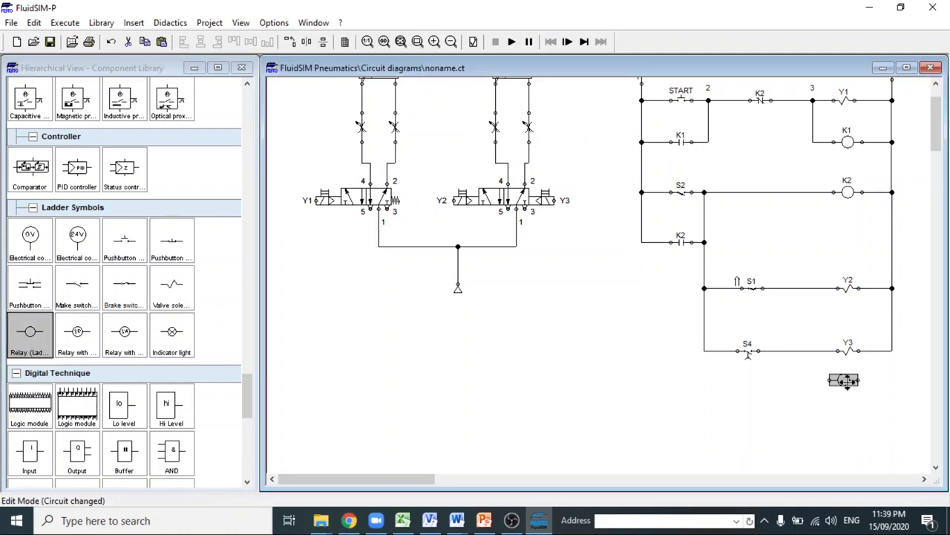
pyautogui.doubleClick(854, 387)
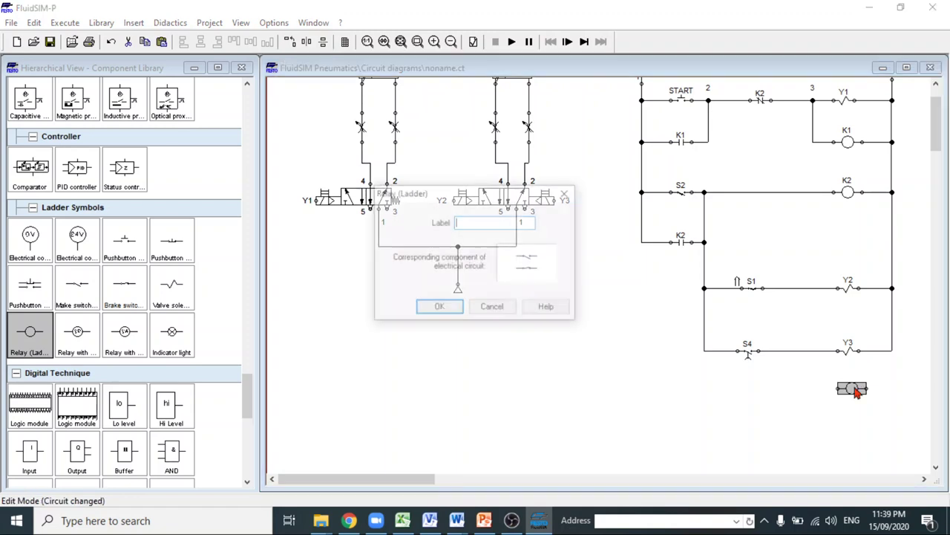
pyautogui.write('K3')
pyautogui.press('Return')
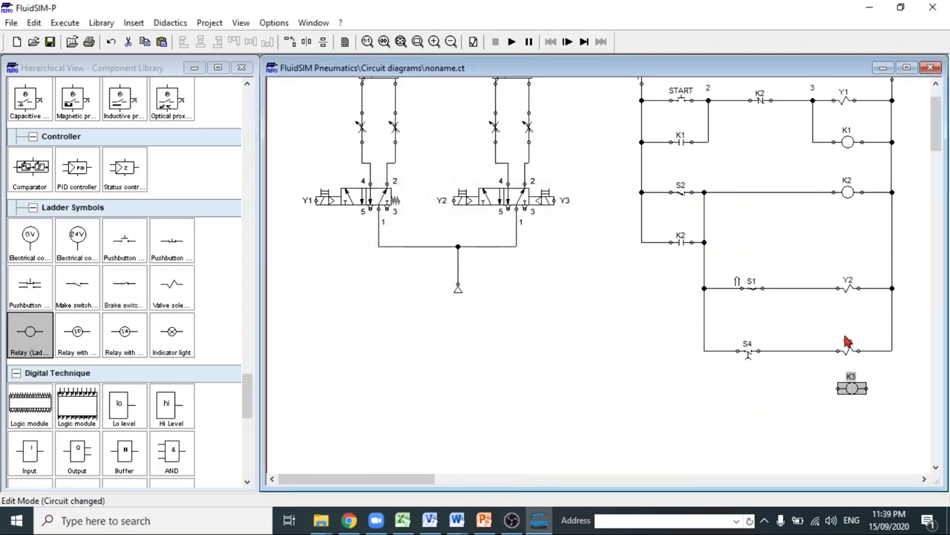
# Step: Raise the whole S4–Y3 rung slightly, closer to the S1–Y2 rung
pyautogui.moveTo(919, 331); pyautogui.dragTo(660, 382)
pyautogui.press('Up')
pyautogui.press('Up')
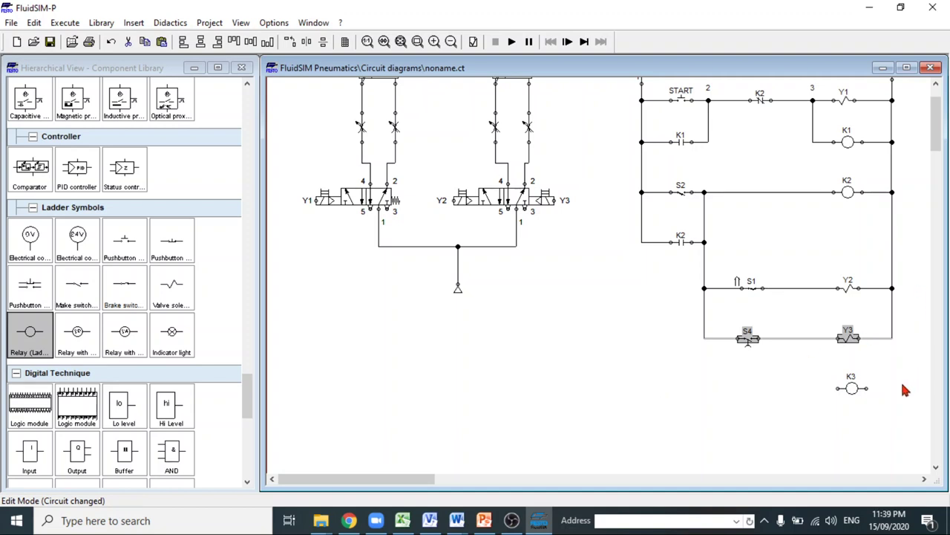
# Step: Move the K3 coil up under Y3 and wire it in parallel with the Y3 solenoid
pyautogui.click(854, 393)
pyautogui.moveTo(853, 393); pyautogui.dragTo(853, 375)
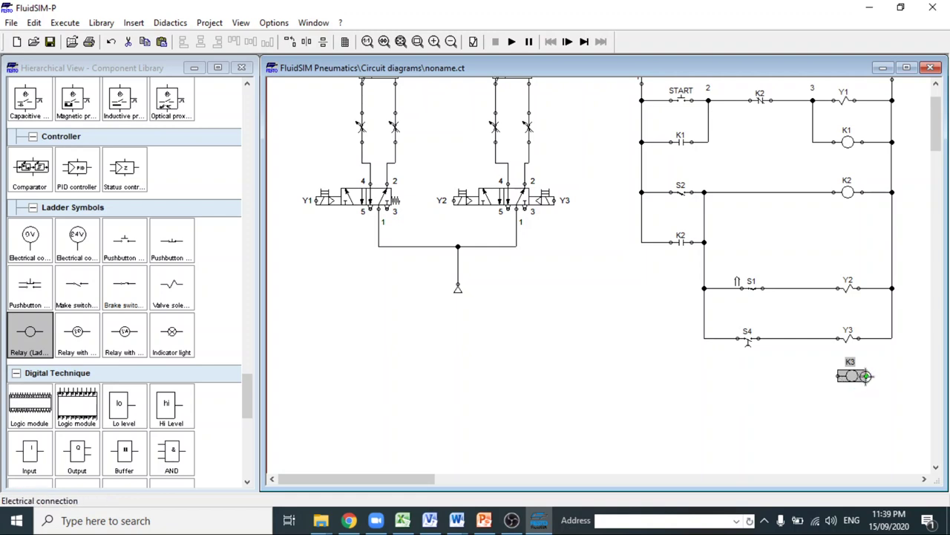
pyautogui.moveTo(894, 338); pyautogui.dragTo(866, 376)
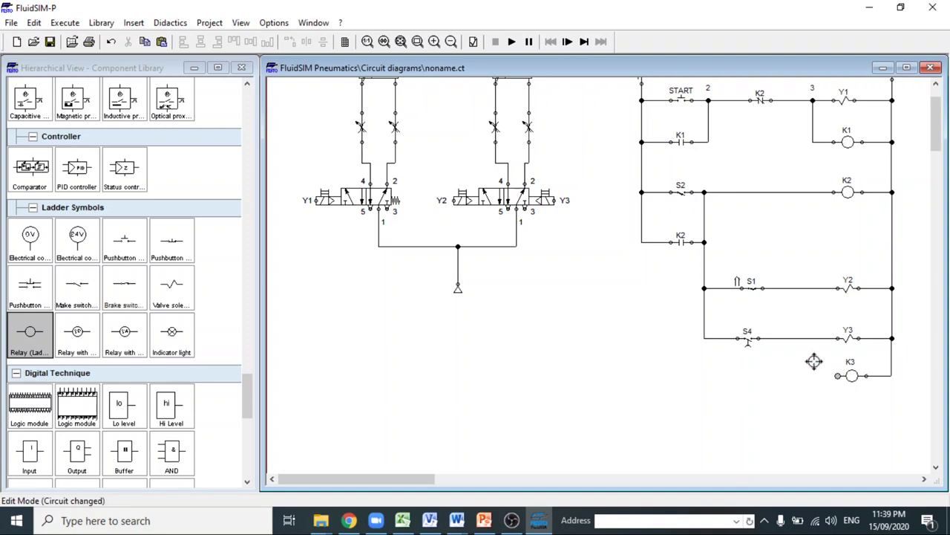
pyautogui.moveTo(811, 338); pyautogui.dragTo(837, 376)
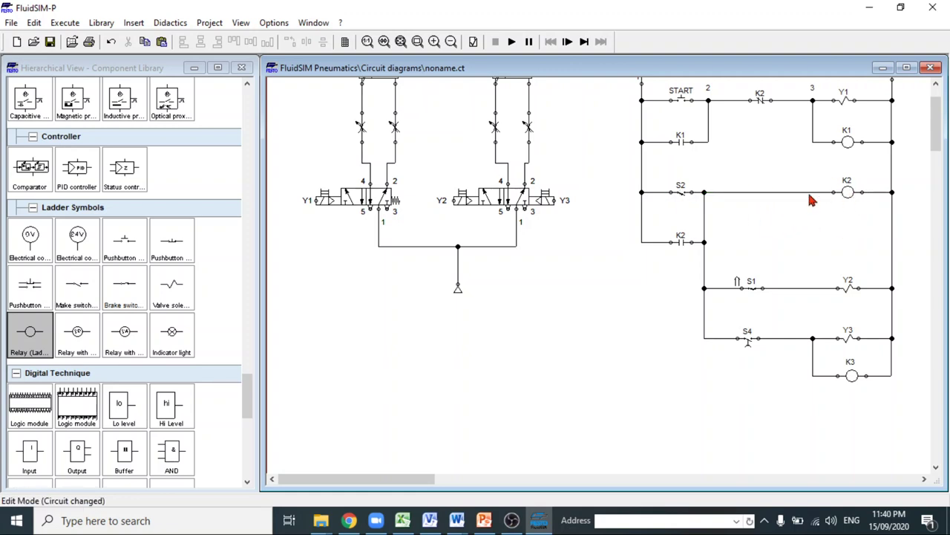
# Step: Place a ladder break switch in the empty area beside the ladder diagram and label it K3
pyautogui.moveTo(935, 154); pyautogui.dragTo(936, 127)
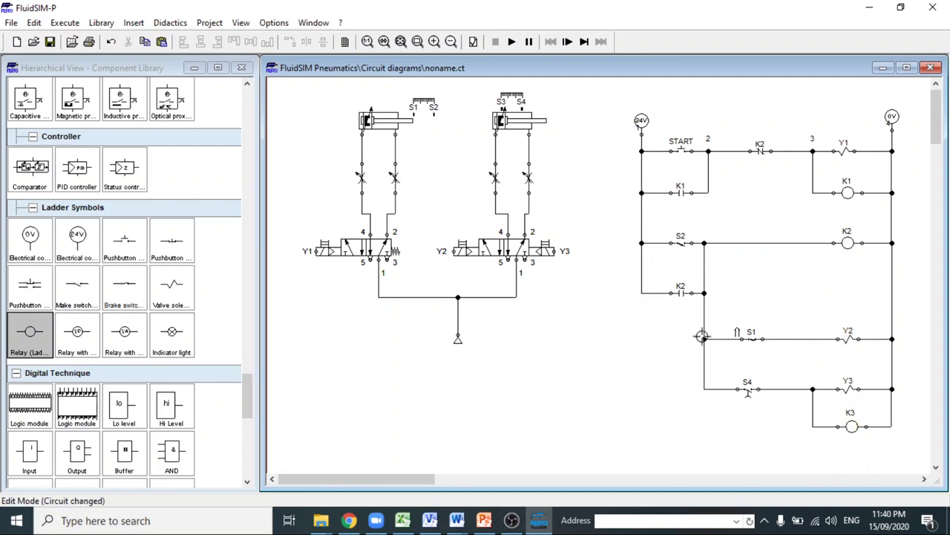
pyautogui.moveTo(134, 286); pyautogui.dragTo(573, 325)
pyautogui.doubleClick(572, 324)
pyautogui.write('K3')
pyautogui.press('Return')
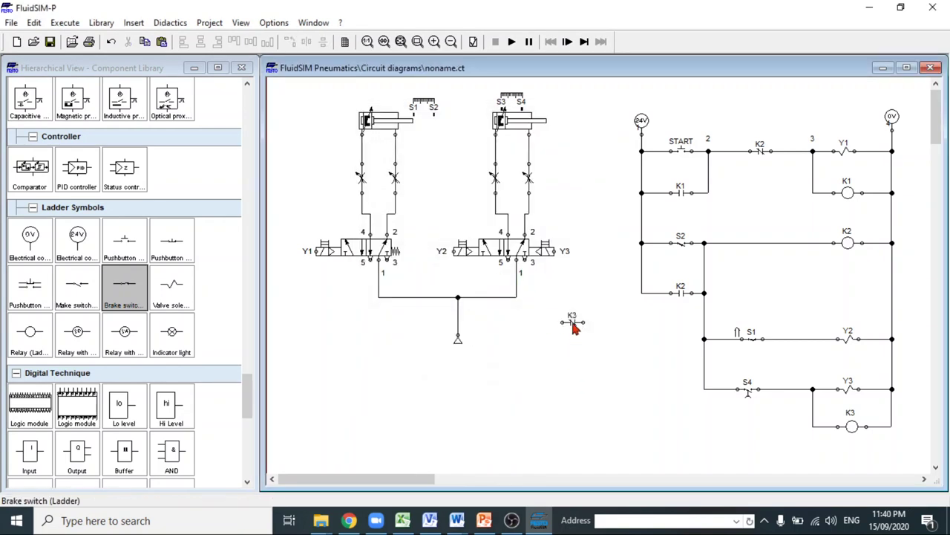
# Step: Replace the direct line between the S2 junction and the K2 coil with the K3 break contact wired in series
pyautogui.moveTo(571, 323); pyautogui.dragTo(788, 286)
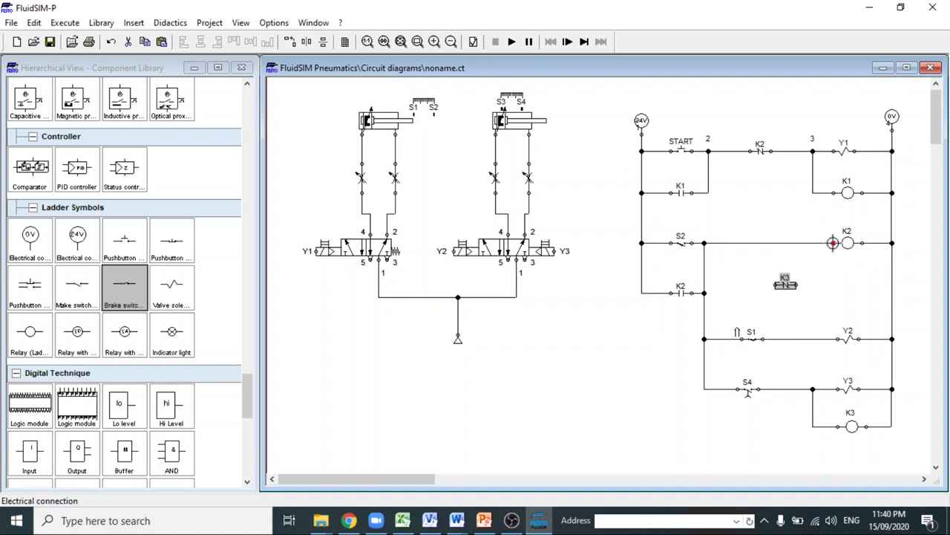
pyautogui.moveTo(834, 242)
pyautogui.mouseDown()
pyautogui.moveTo(791, 250)
pyautogui.moveTo(777, 242)
pyautogui.mouseUp()
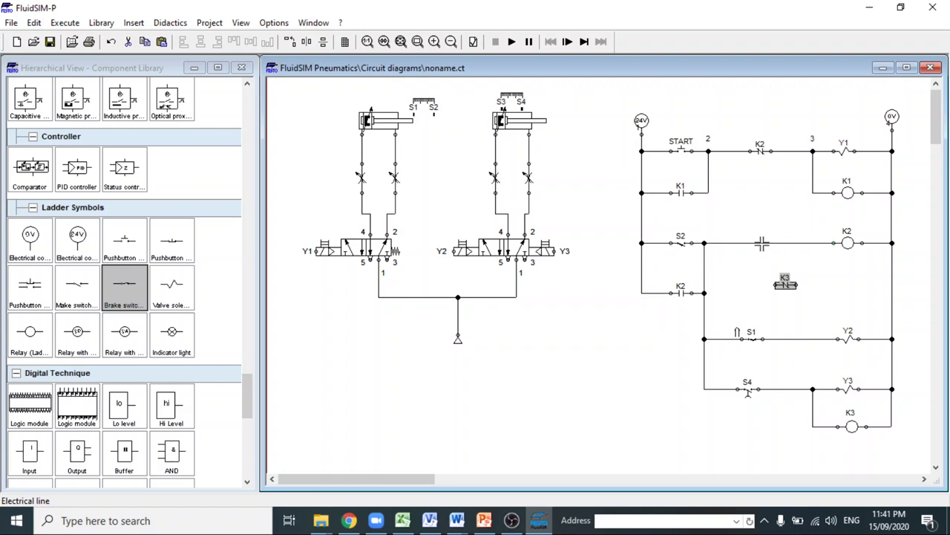
pyautogui.click(774, 243)
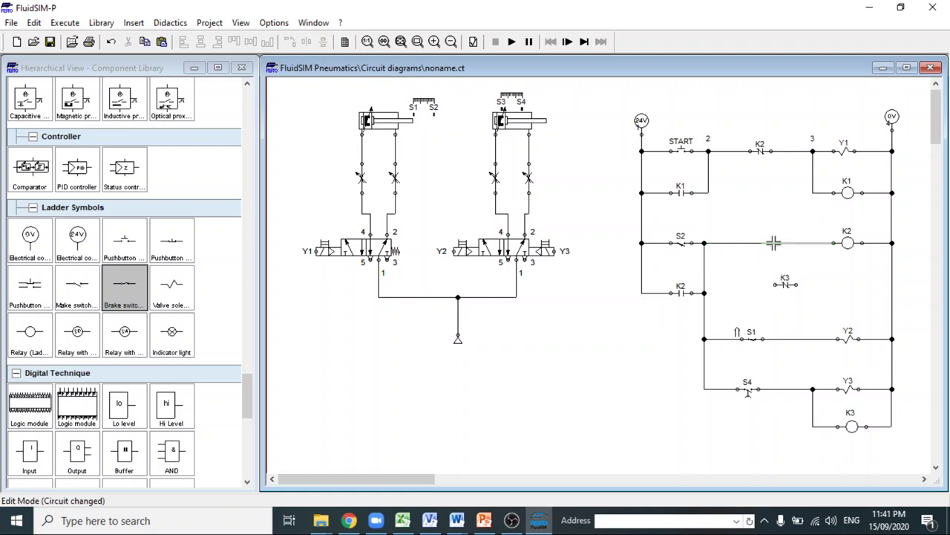
pyautogui.press('Delete')
pyautogui.moveTo(785, 284); pyautogui.dragTo(768, 245)
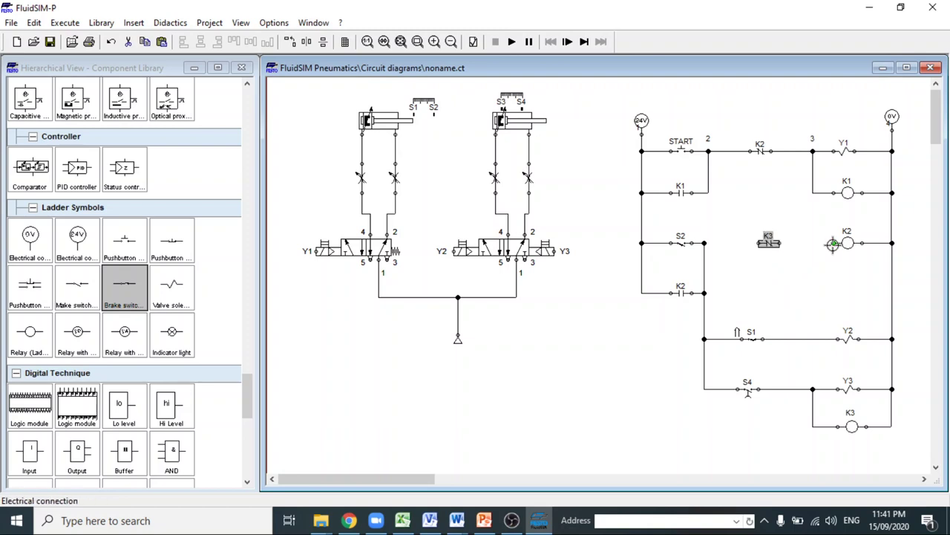
pyautogui.moveTo(836, 245); pyautogui.dragTo(704, 243)
pyautogui.click(735, 223)
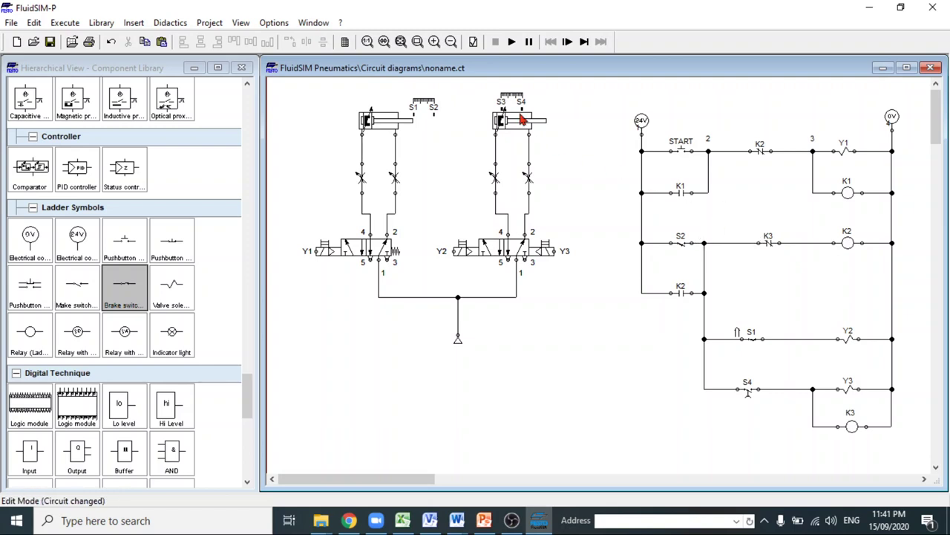
# Step: Test the K3 break contact's effect on the K2 latch in simulation using START, and stop the simulation
pyautogui.click(513, 43)
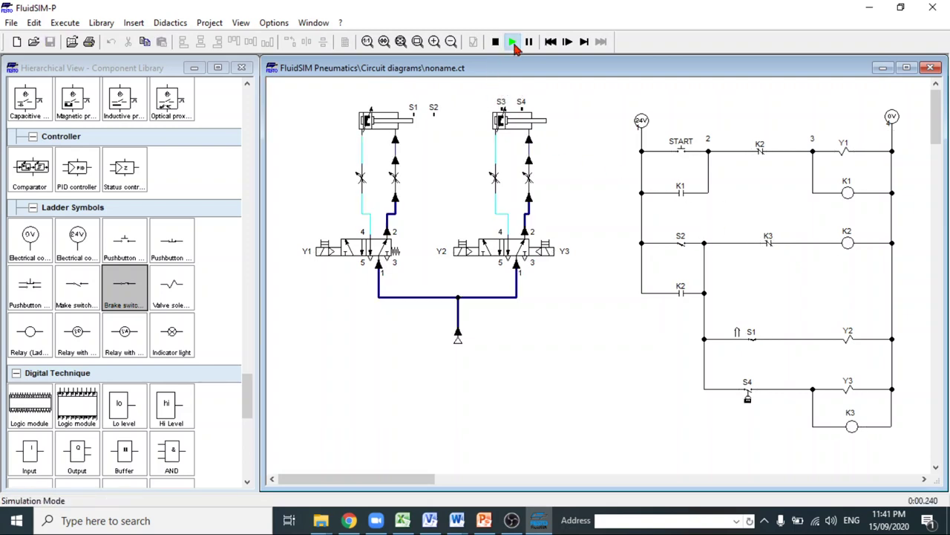
pyautogui.click(687, 141)
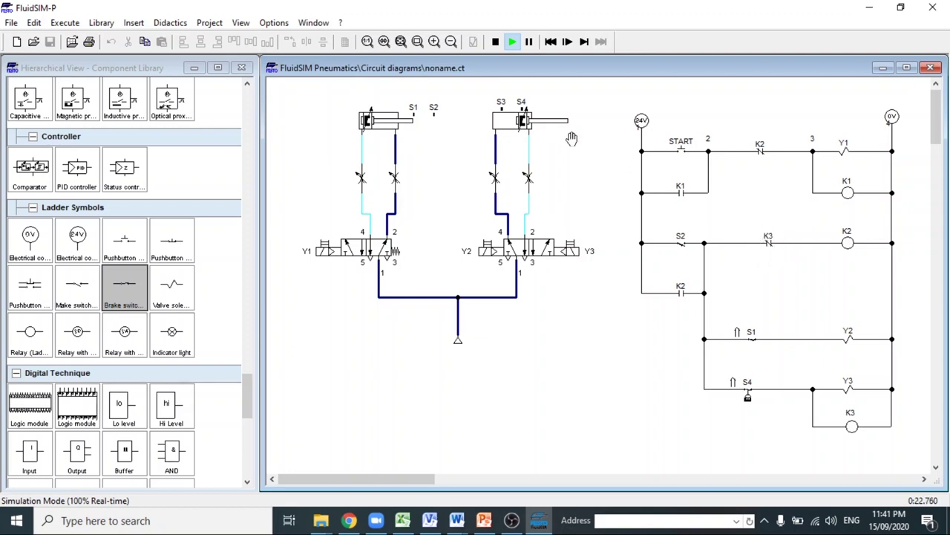
pyautogui.click(495, 42)
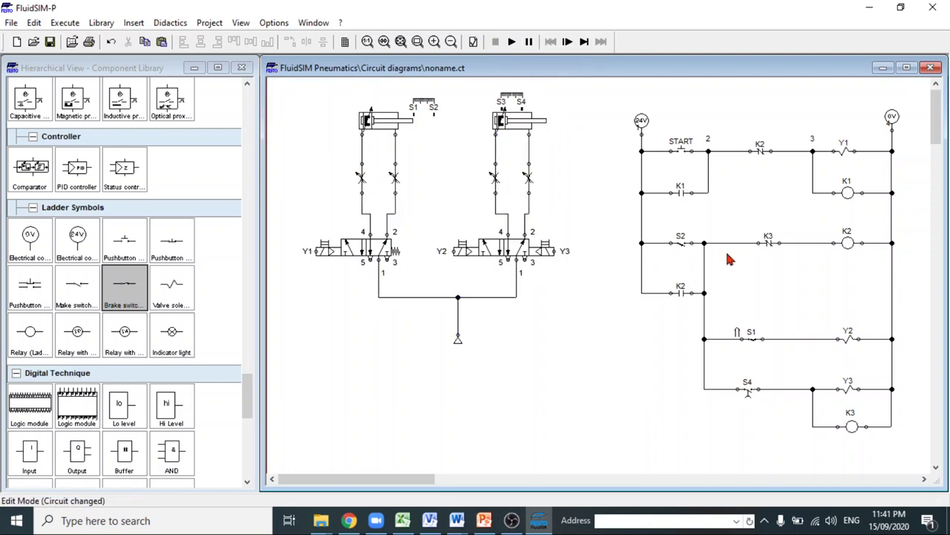
# Step: Remove the K3 break contact from the K2 coil rung and connect the S2 junction directly to the K2 coil
pyautogui.click(769, 248)
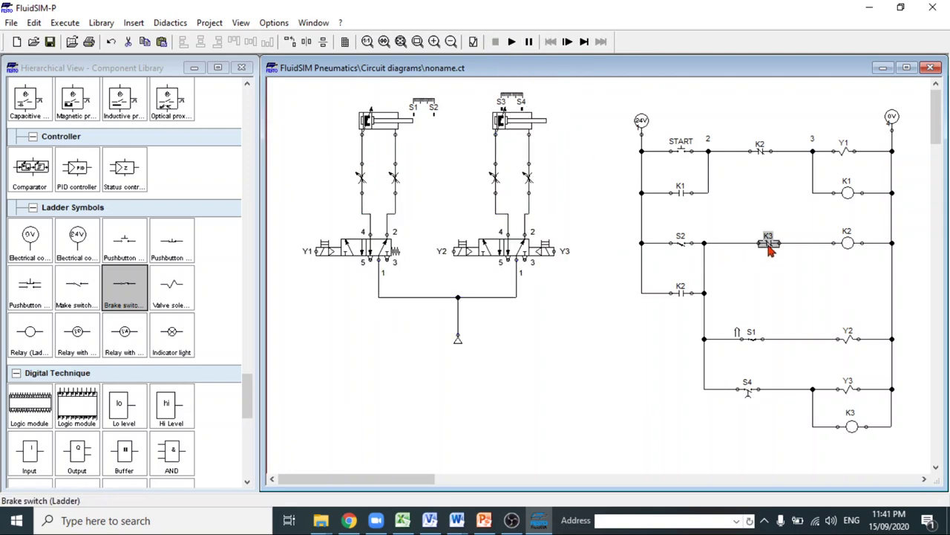
pyautogui.press('Delete')
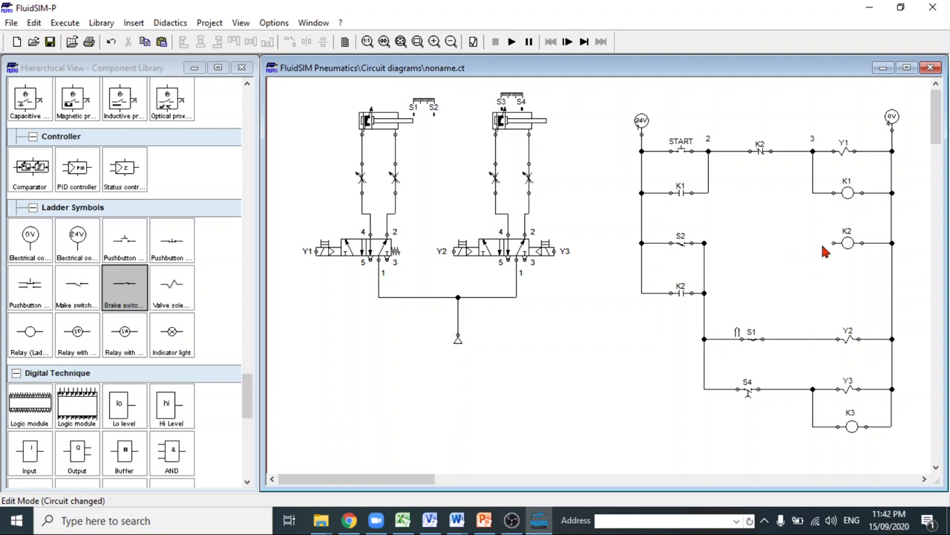
pyautogui.moveTo(833, 243); pyautogui.dragTo(704, 243)
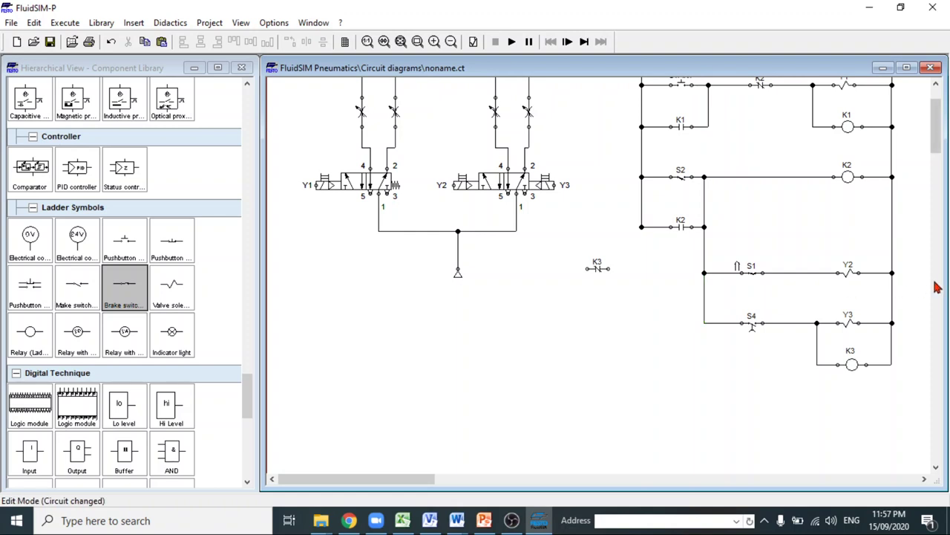
# Step: Simulate the circuit with START while K3 is out of the K2 rung, and stop the simulation
pyautogui.moveTo(940, 149); pyautogui.dragTo(940, 126)
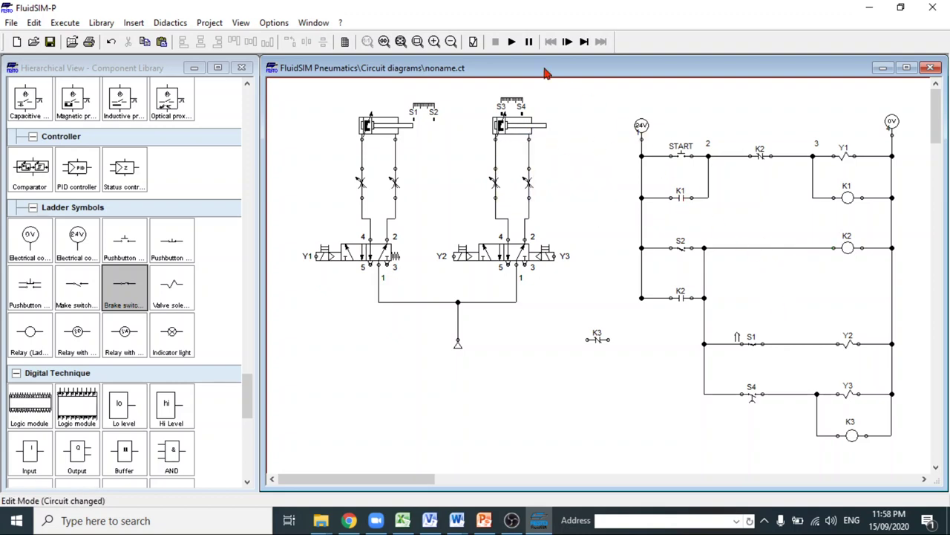
pyautogui.click(512, 42)
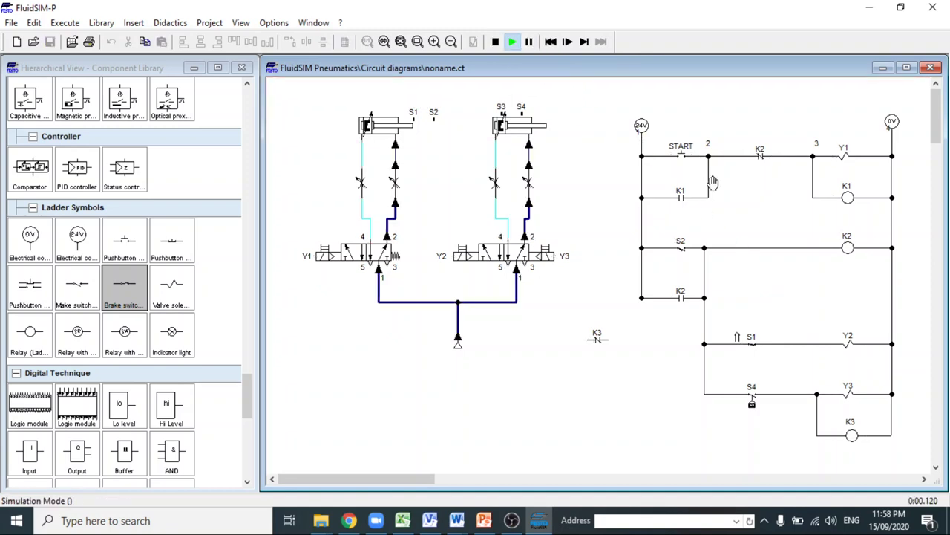
pyautogui.click(681, 147)
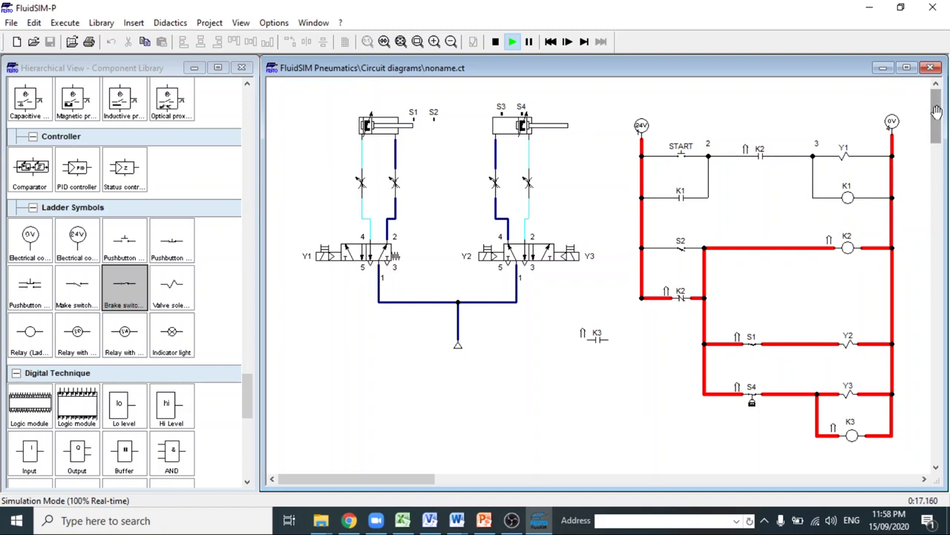
pyautogui.moveTo(937, 112); pyautogui.dragTo(937, 112)
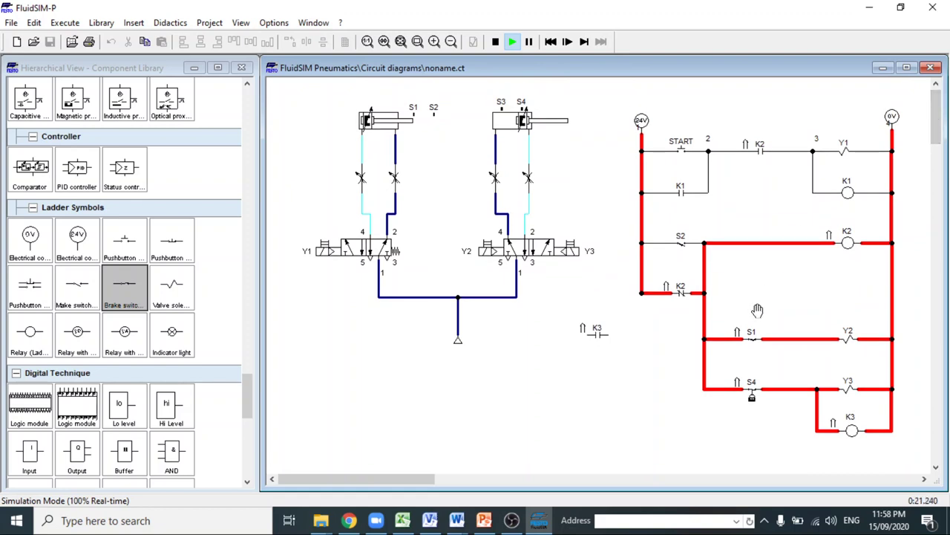
pyautogui.click(495, 43)
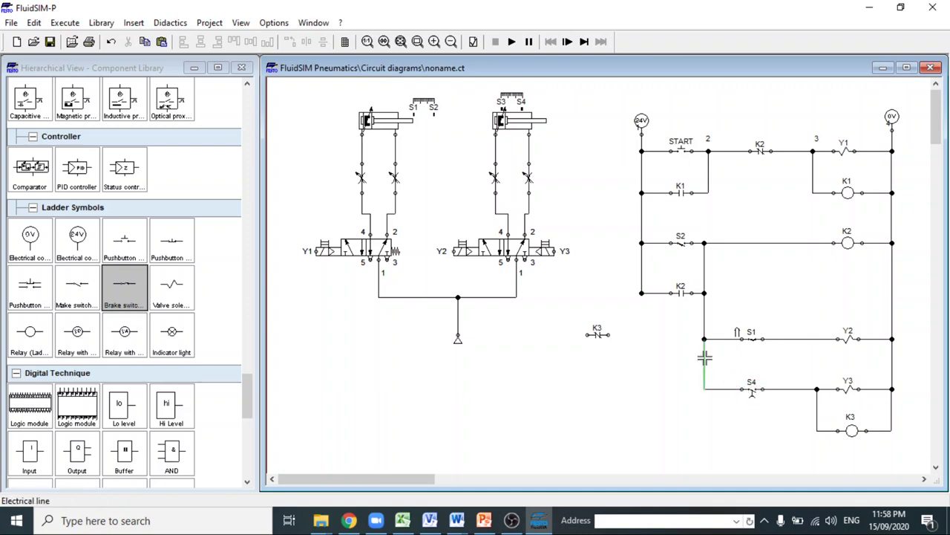
# Step: Disconnect S4 from the S1 junction, shift it in line with the K2 contact, and feed it directly from the 24V rail
pyautogui.click(704, 359)
pyautogui.press('Delete')
pyautogui.moveTo(755, 396); pyautogui.dragTo(680, 390)
pyautogui.moveTo(643, 323); pyautogui.dragTo(641, 292)
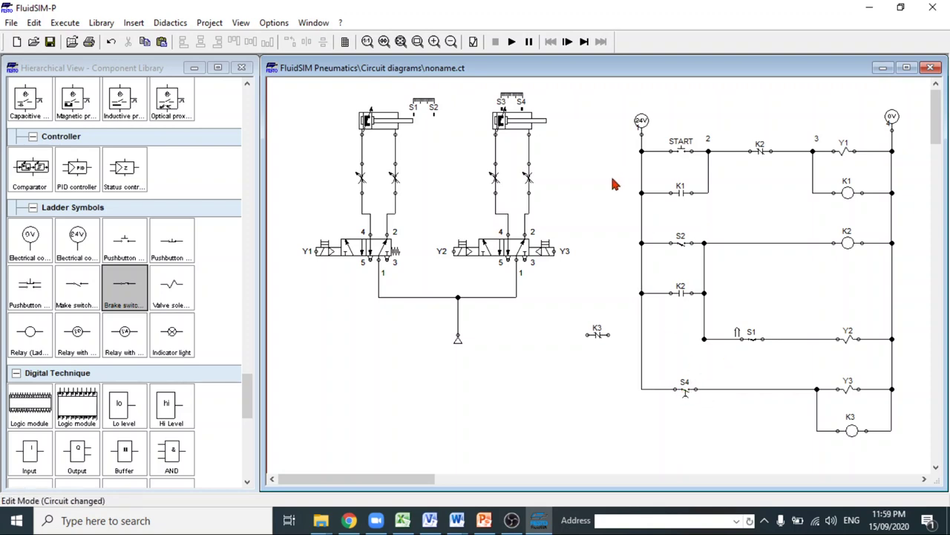
# Step: Simulate the circuit with S4 fed from the 24V rail, trigger START to check both cylinders, and stop the simulation
pyautogui.click(512, 42)
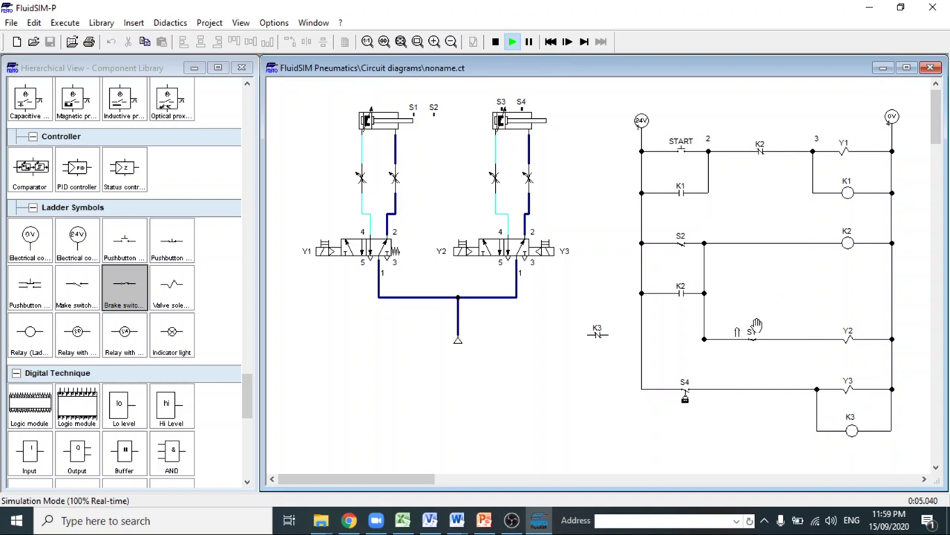
pyautogui.click(495, 41)
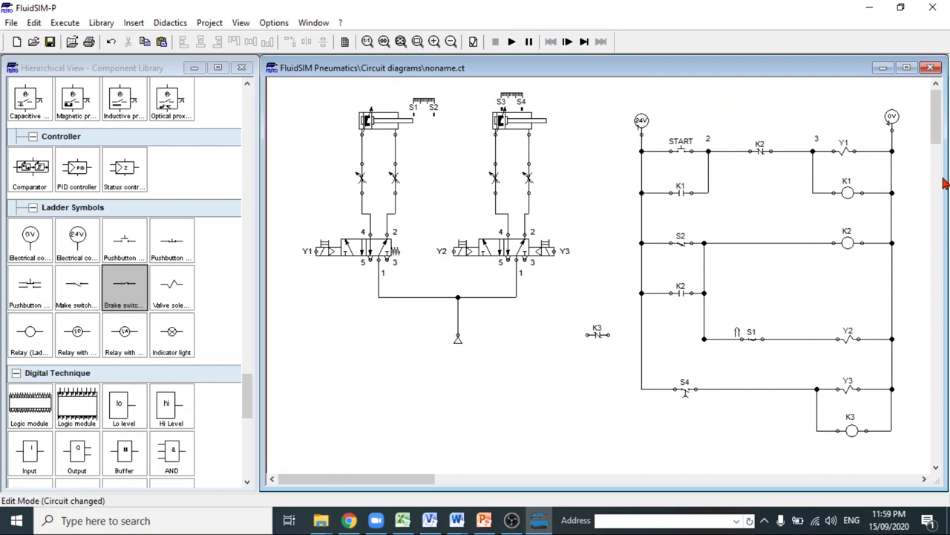
pyautogui.moveTo(940, 133); pyautogui.dragTo(940, 141)
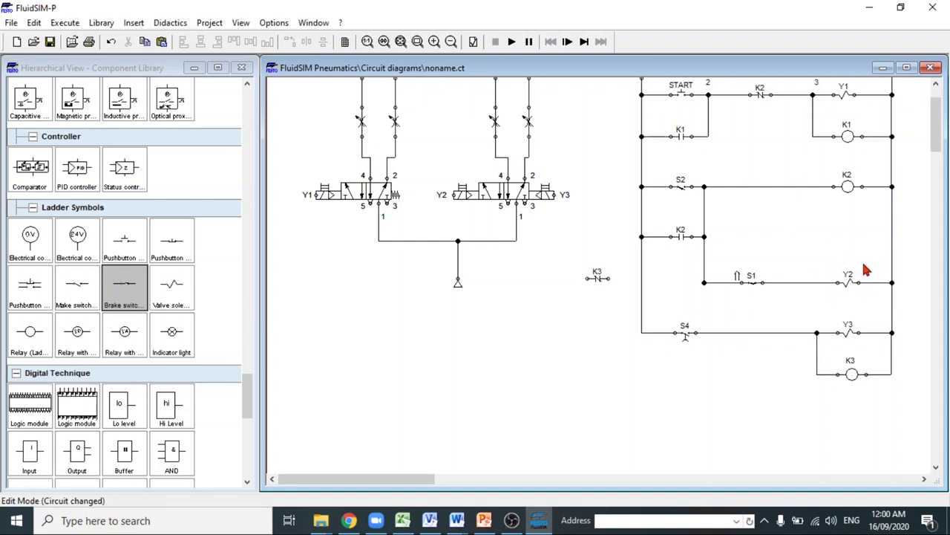
pyautogui.scroll(1, 937, 144)
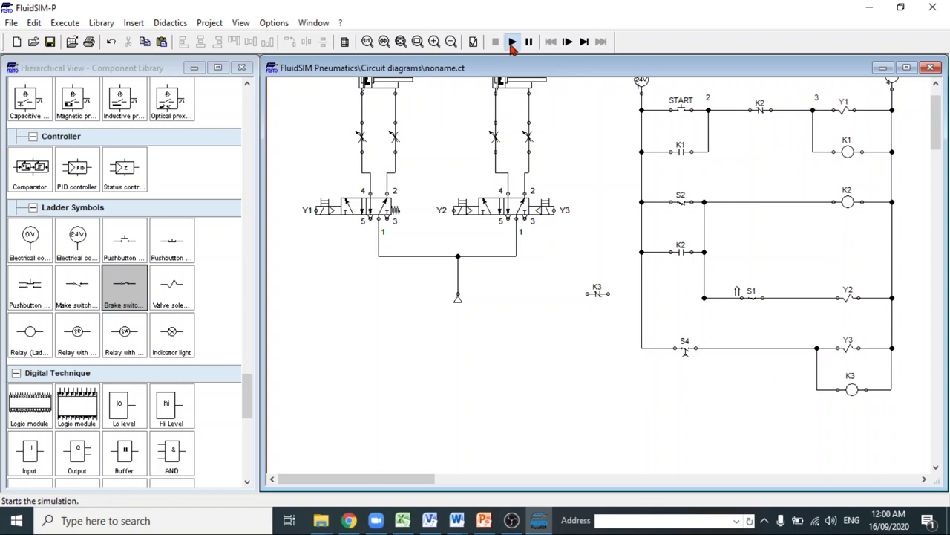
pyautogui.moveTo(935, 133); pyautogui.dragTo(936, 126)
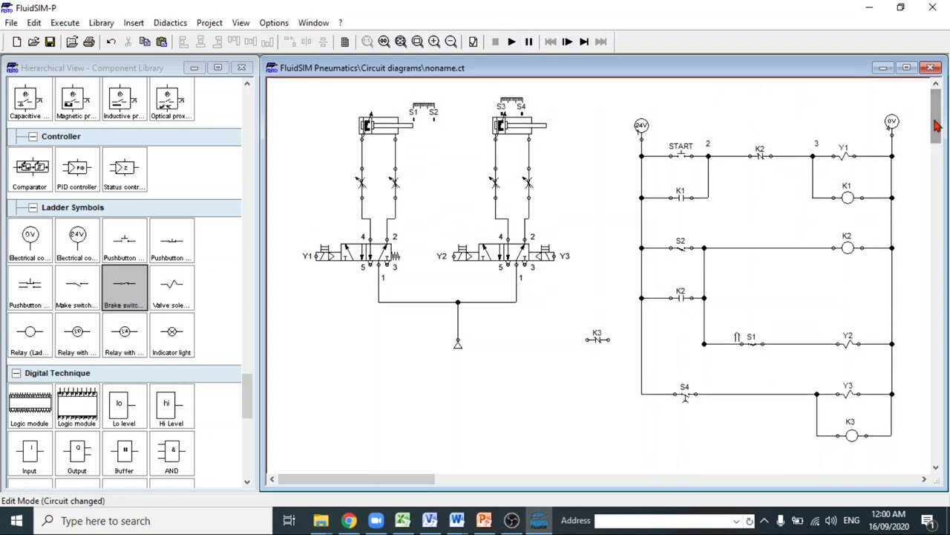
pyautogui.click(511, 42)
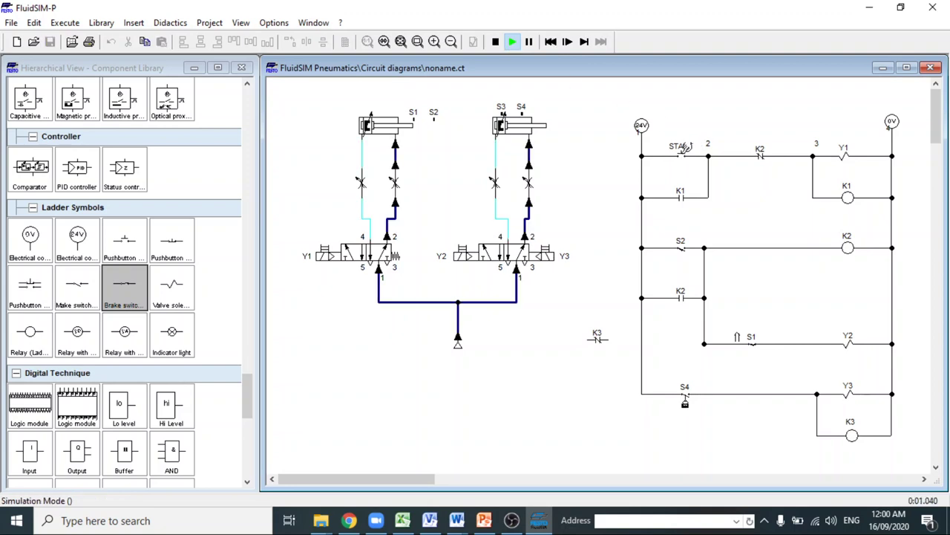
pyautogui.click(683, 157)
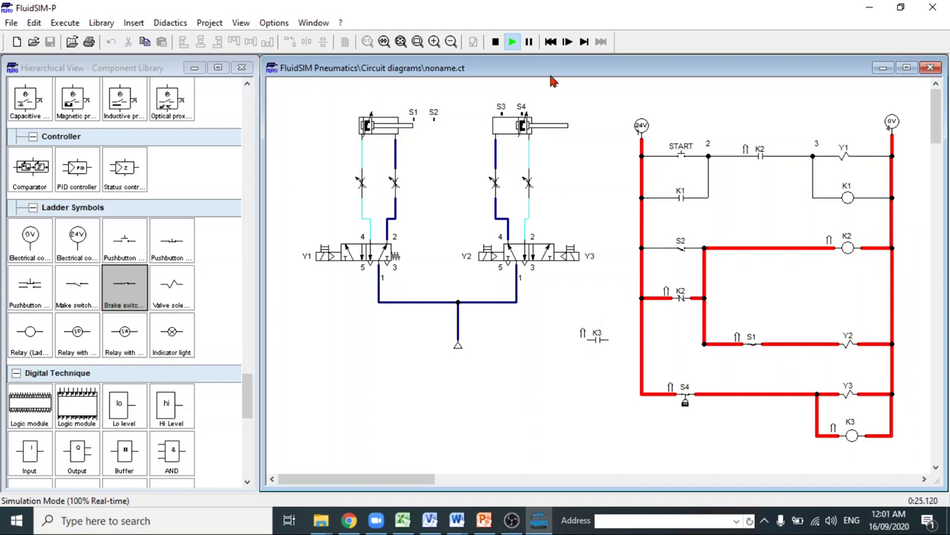
pyautogui.click(497, 46)
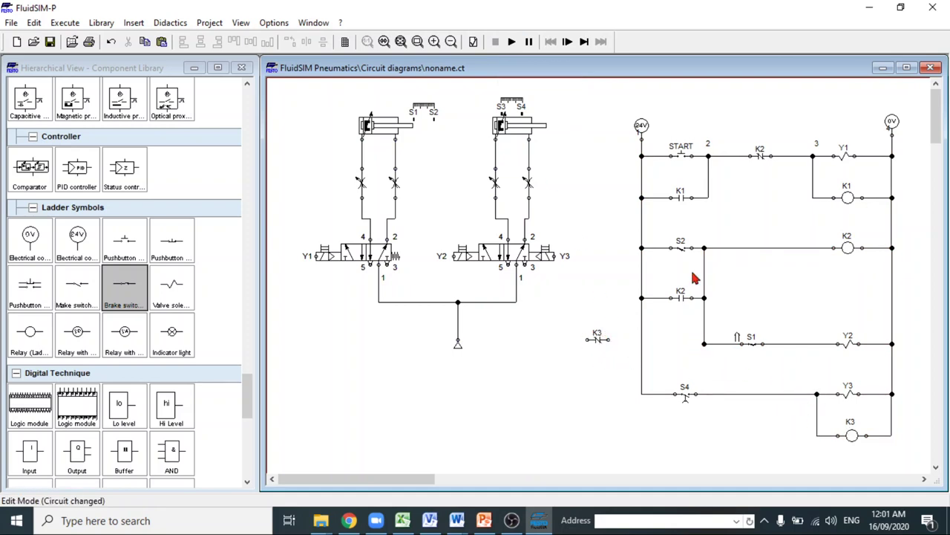
# Step: Rerun the simulation with START to examine Y2 and Y3 while K2 stays latched, and stop it
pyautogui.click(513, 42)
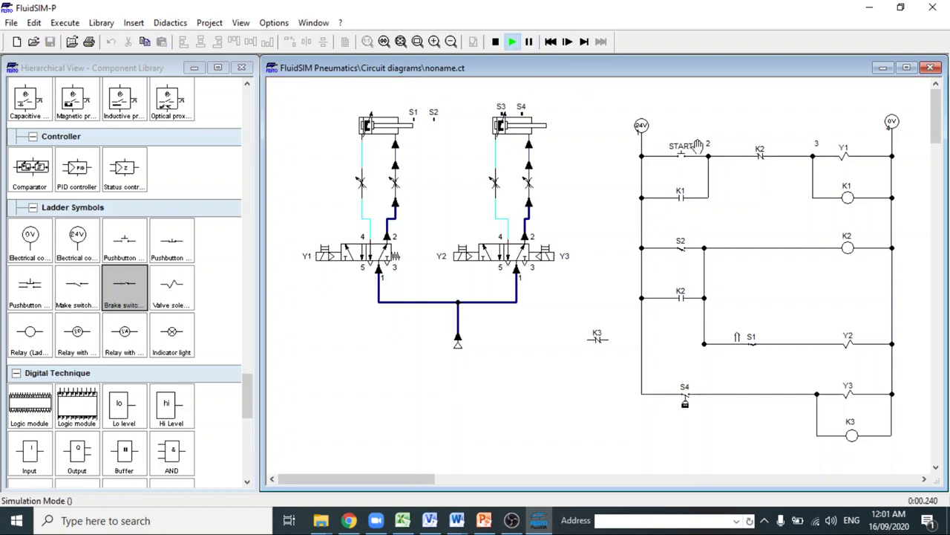
pyautogui.click(681, 154)
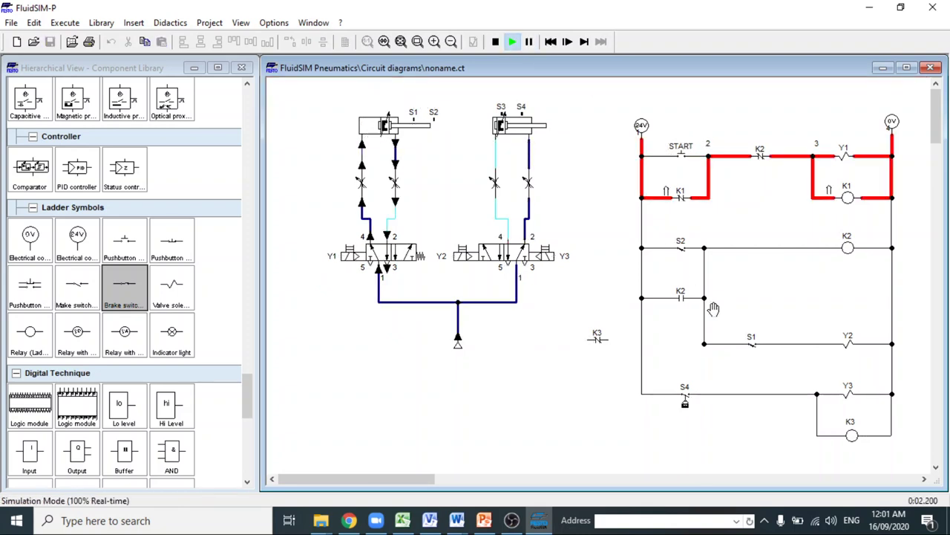
pyautogui.click(672, 240)
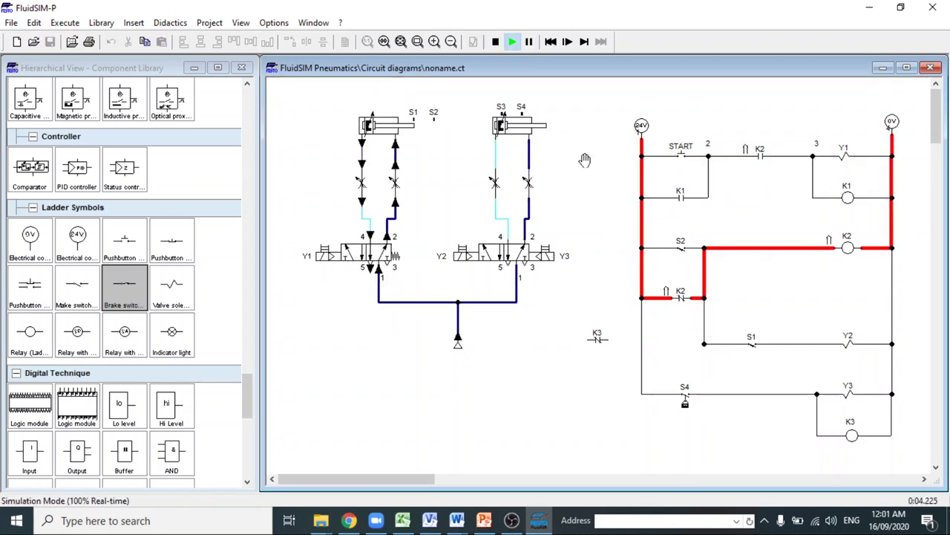
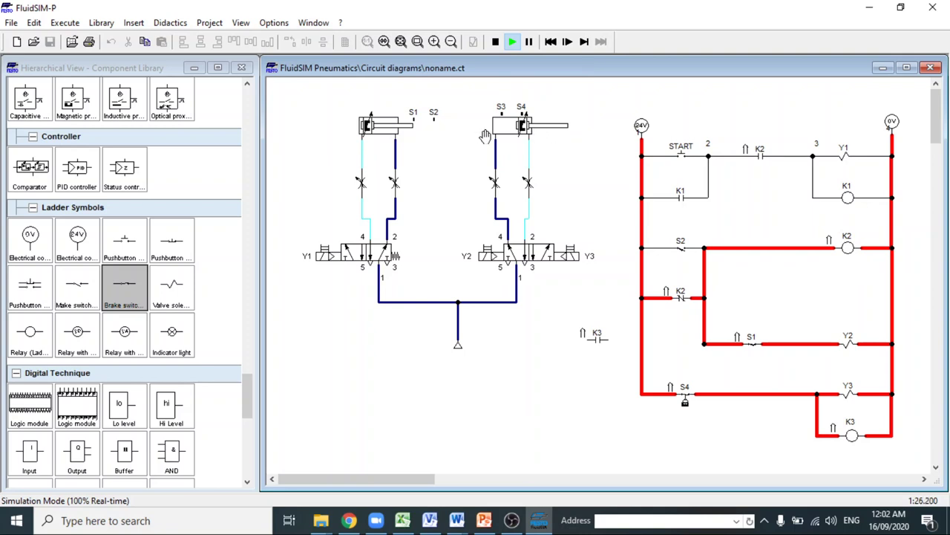
pyautogui.click(495, 42)
# Step: Replace the direct line to the K2 coil with the K3 break contact wired in series after the S2 junction
pyautogui.click(780, 248)
pyautogui.press('Delete')
pyautogui.moveTo(597, 339); pyautogui.dragTo(704, 247)
pyautogui.moveTo(779, 247); pyautogui.dragTo(833, 248)
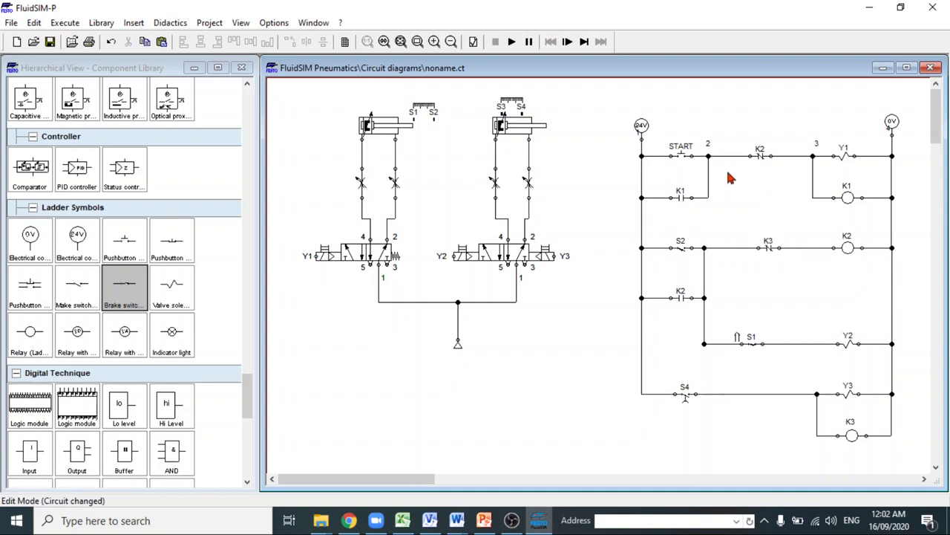
# Step: Test the full sequence using START with K3 back in series with the K2 coil, and stop the simulation
pyautogui.click(511, 41)
pyautogui.click(681, 147)
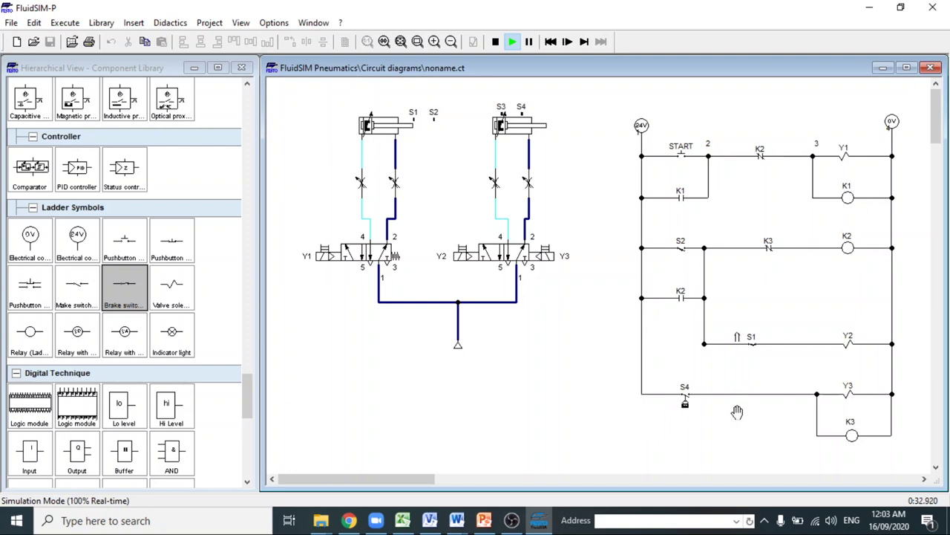
pyautogui.click(496, 42)
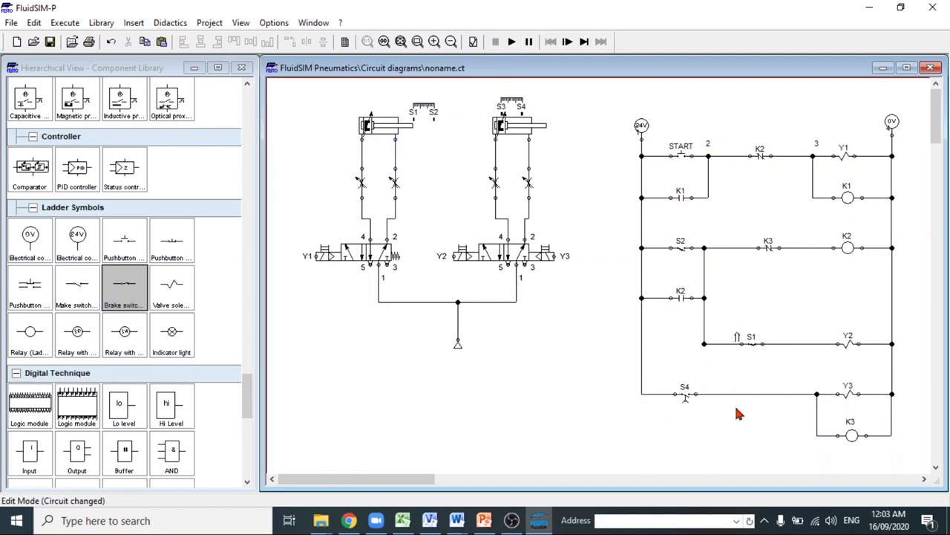
# Step: Move S4 closer to Y3, remove its line to the 24V rail, and wire it to the S1 junction
pyautogui.click(711, 394)
pyautogui.press('Delete')
pyautogui.moveTo(686, 394); pyautogui.dragTo(817, 393)
pyautogui.click(643, 343)
pyautogui.press('Delete')
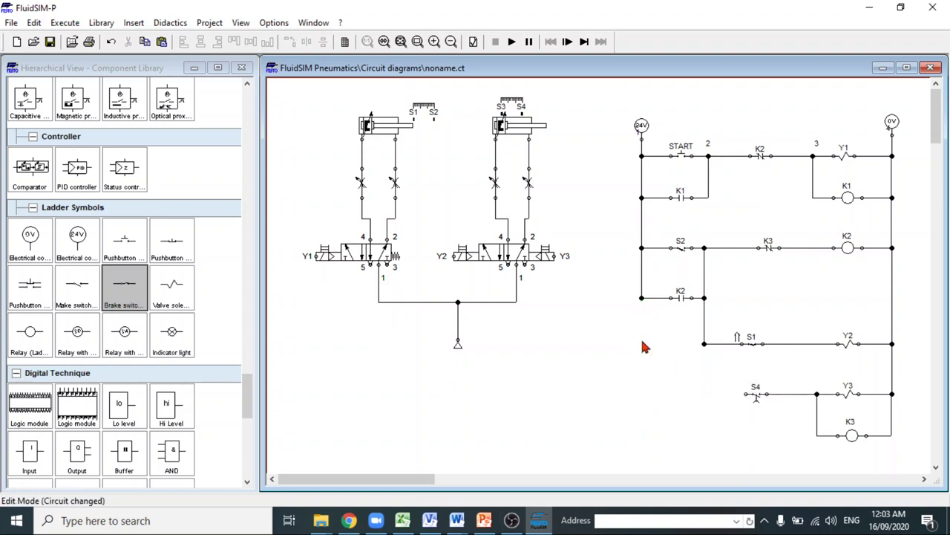
pyautogui.moveTo(746, 393); pyautogui.dragTo(705, 343)
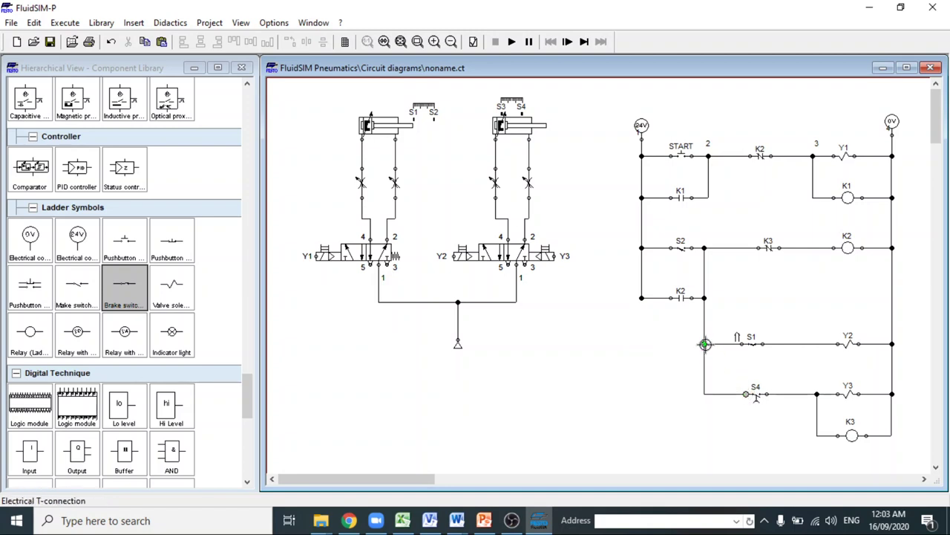
# Step: Simulate the circuit using START with S4 fed from the S1 junction, and stop the simulation
pyautogui.click(511, 41)
pyautogui.click(697, 153)
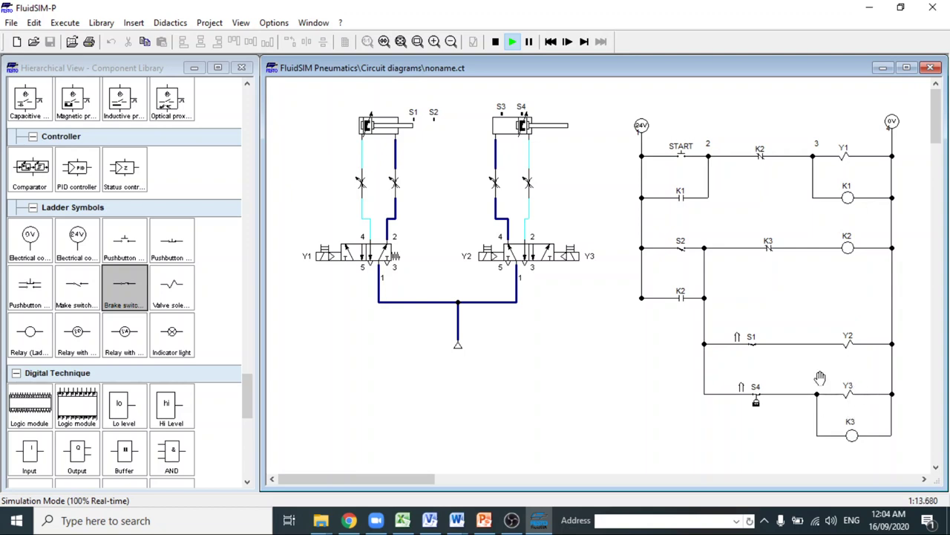
pyautogui.click(495, 42)
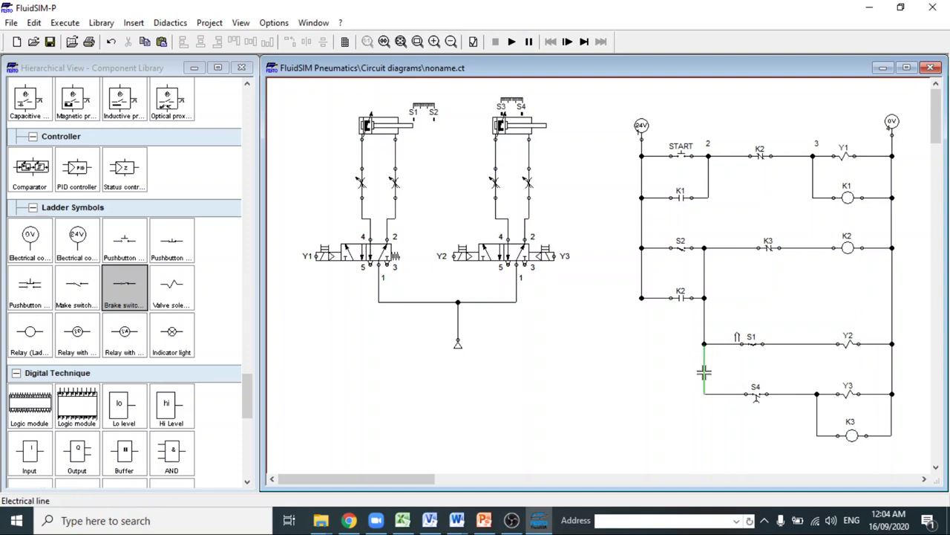
# Step: Delete the line between the S1 junction and S4, and connect S4 to the 24V rail at the K2 contact
pyautogui.moveTo(704, 371)
pyautogui.mouseDown()
pyautogui.moveTo(634, 369)
pyautogui.moveTo(705, 367)
pyautogui.mouseUp()
pyautogui.press('Delete')
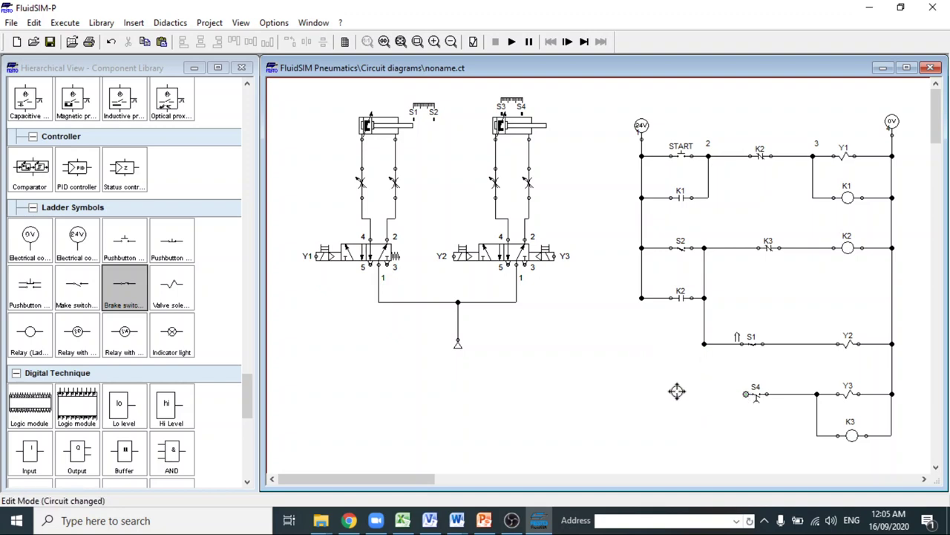
pyautogui.moveTo(641, 298); pyautogui.dragTo(746, 393)
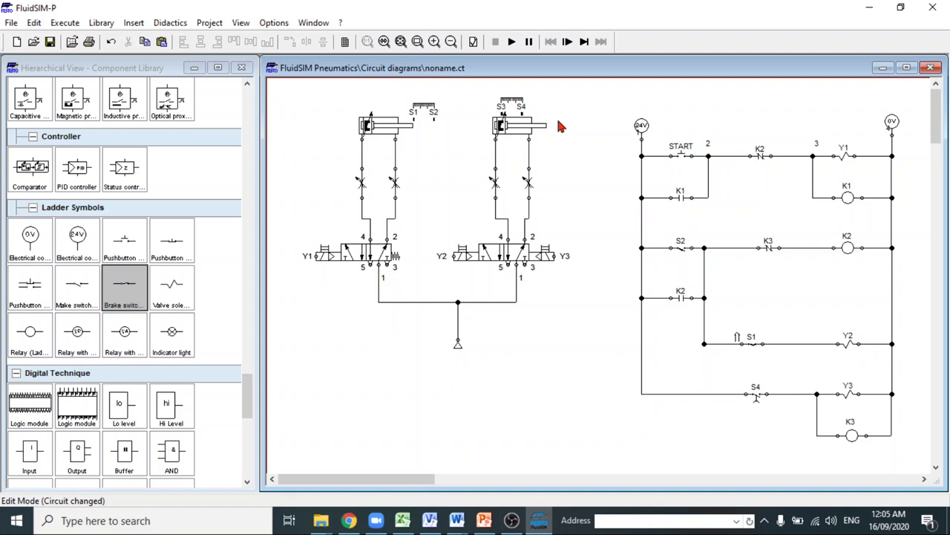
# Step: Simulate the final circuit, trigger START twice, and check the A+, A-, B+, B- sequence
pyautogui.click(511, 42)
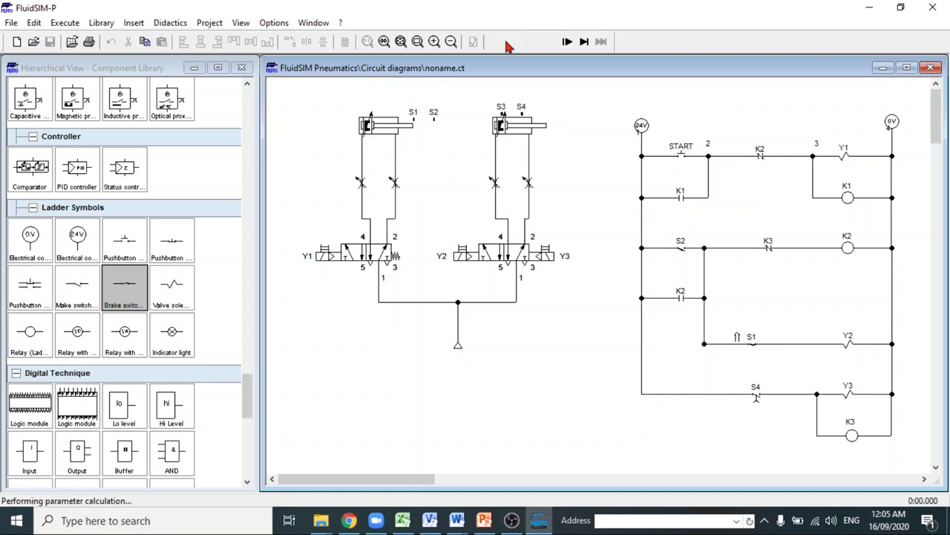
pyautogui.click(673, 147)
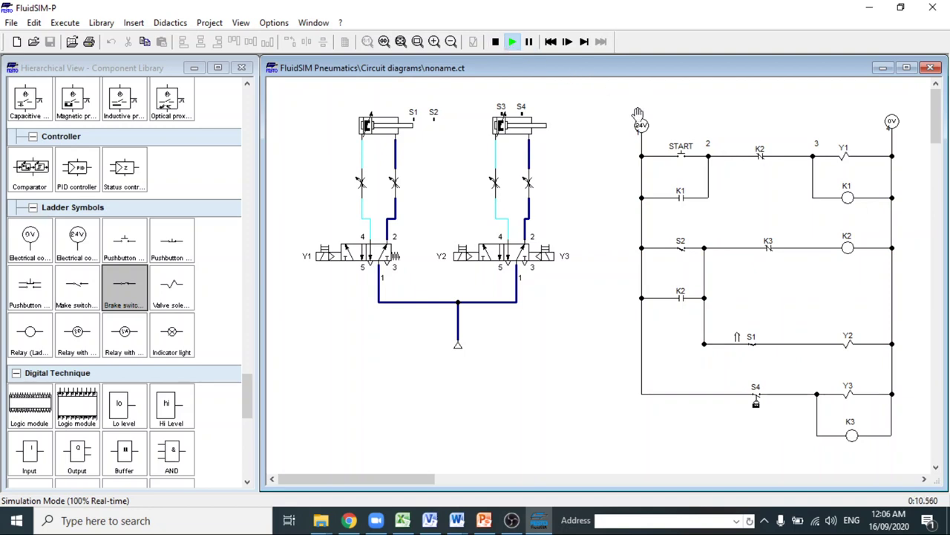
pyautogui.click(690, 148)
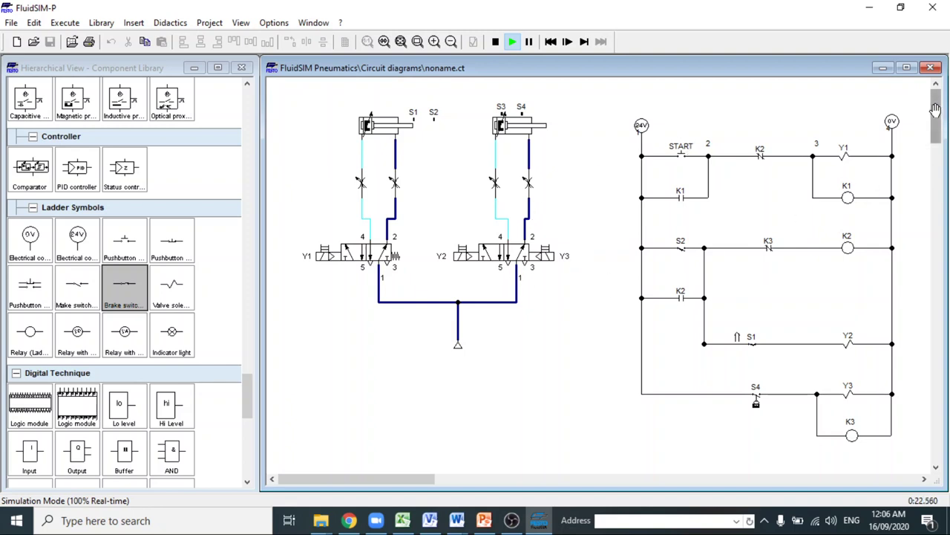
pyautogui.moveTo(937, 116)
pyautogui.mouseDown()
pyautogui.moveTo(937, 130)
pyautogui.moveTo(939, 115)
pyautogui.mouseUp()
pyautogui.moveTo(937, 139)
pyautogui.mouseDown()
pyautogui.moveTo(937, 155)
pyautogui.moveTo(935, 130)
pyautogui.mouseUp()
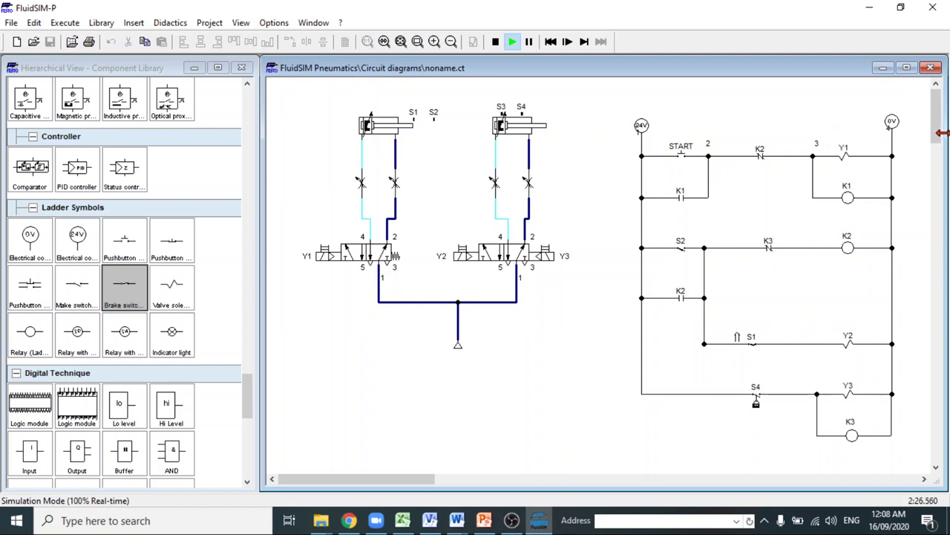
pyautogui.moveTo(937, 129)
pyautogui.mouseDown()
pyautogui.moveTo(937, 149)
pyautogui.moveTo(937, 118)
pyautogui.mouseUp()
# Step: Stop the running simulation of the two-cylinder circuit and return it to edit mode
pyautogui.click(6, 22)
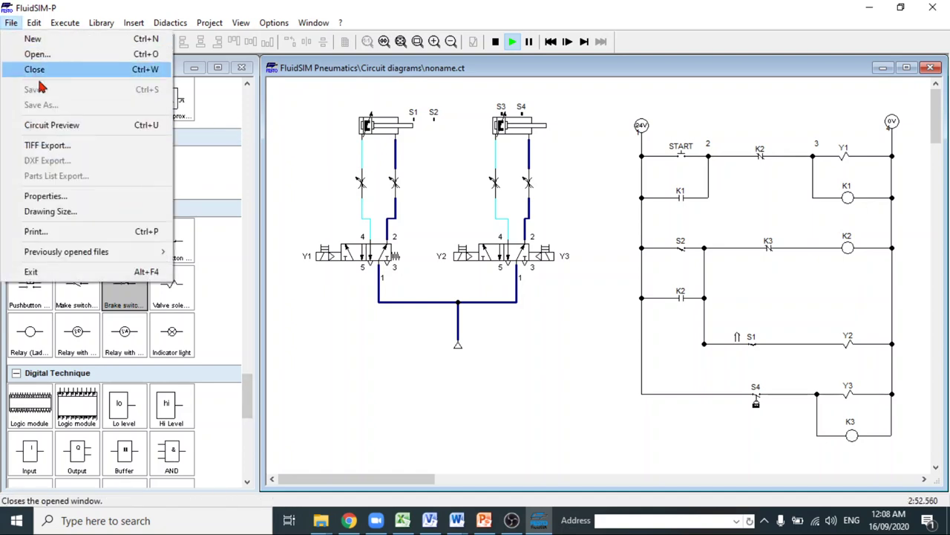
pyautogui.click(495, 42)
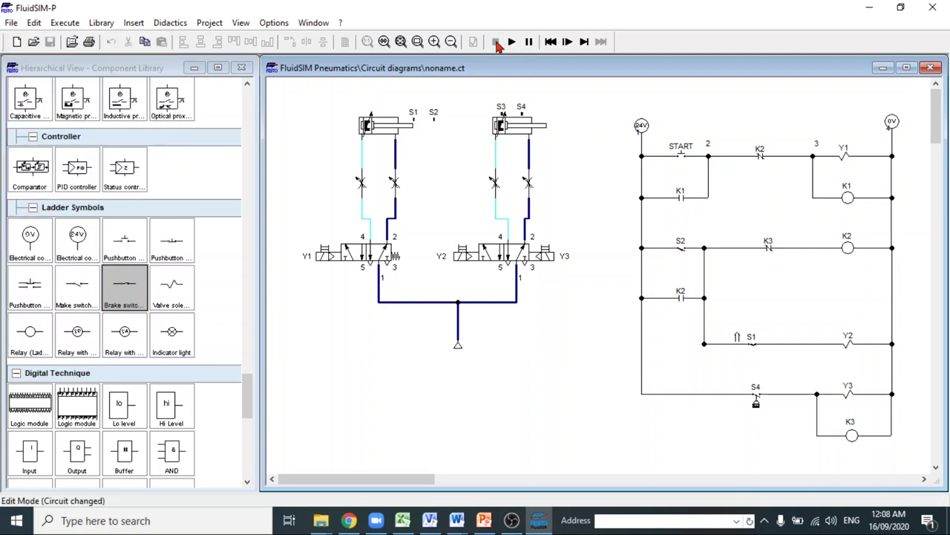
pyautogui.click(10, 24)
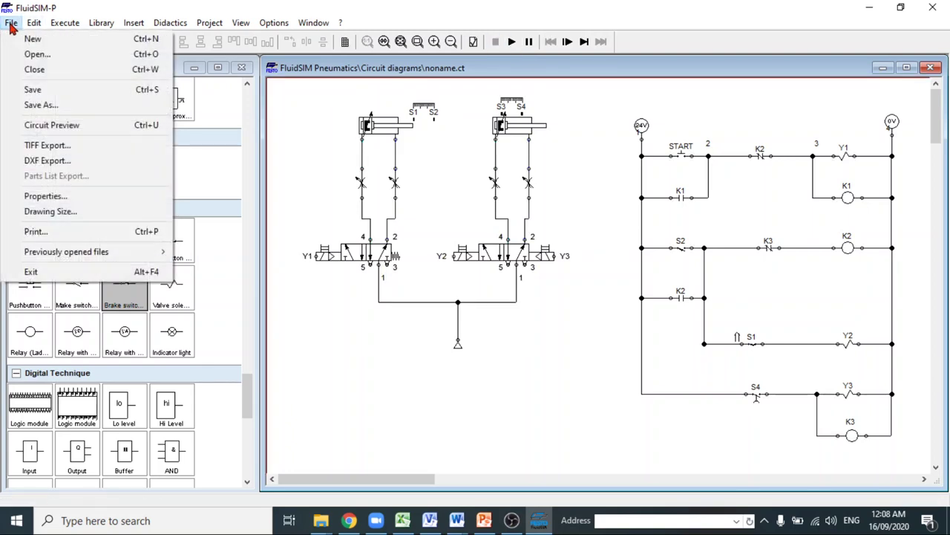
pyautogui.click(52, 105)
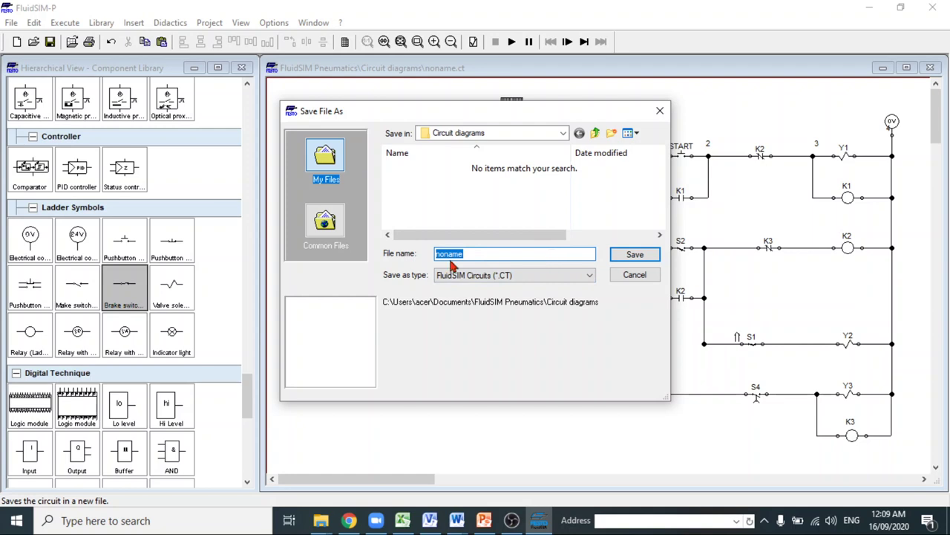
pyautogui.click(659, 110)
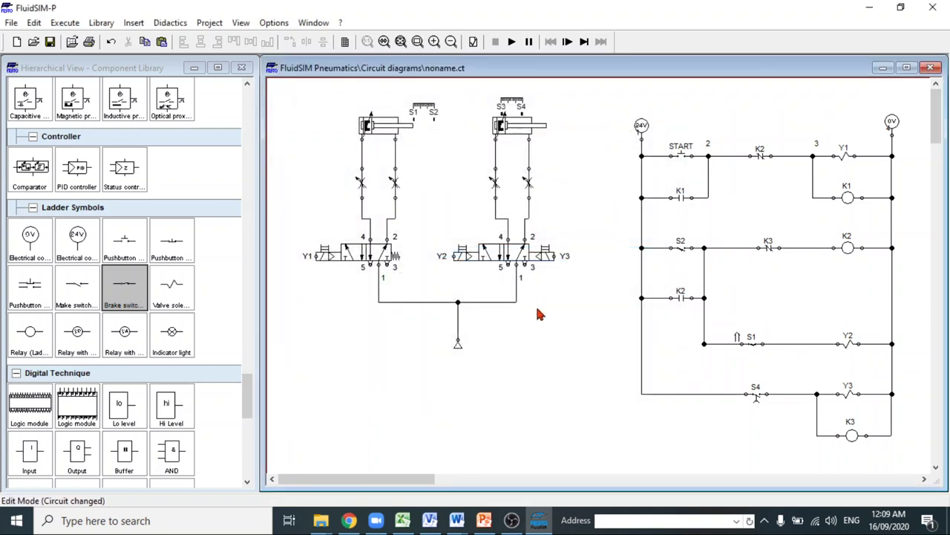
# Step: Switch to the PowerPoint presentation and highlight sequence b) A+, B+, 5sec, B-, A- on the Sample activities slide
pyautogui.click(484, 520)
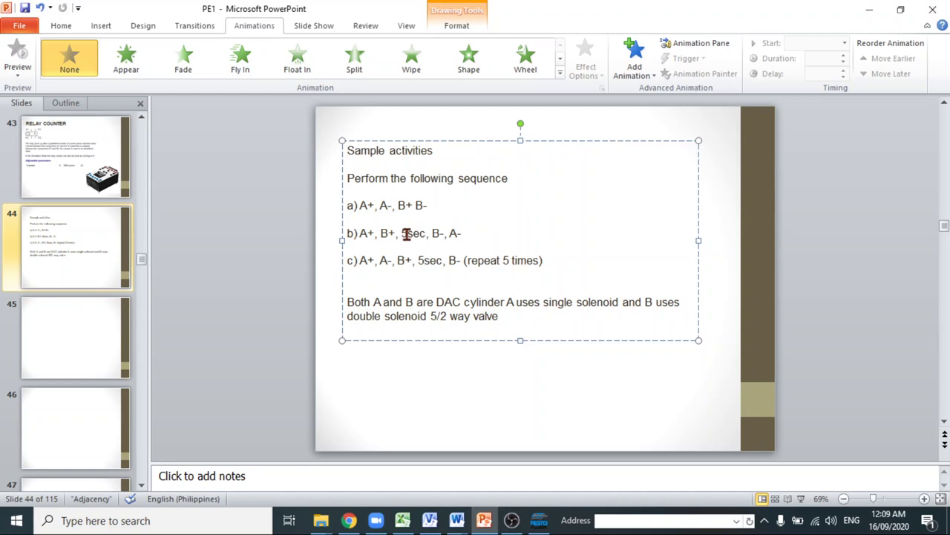
pyautogui.moveTo(401, 233); pyautogui.dragTo(467, 238)
pyautogui.click(453, 260)
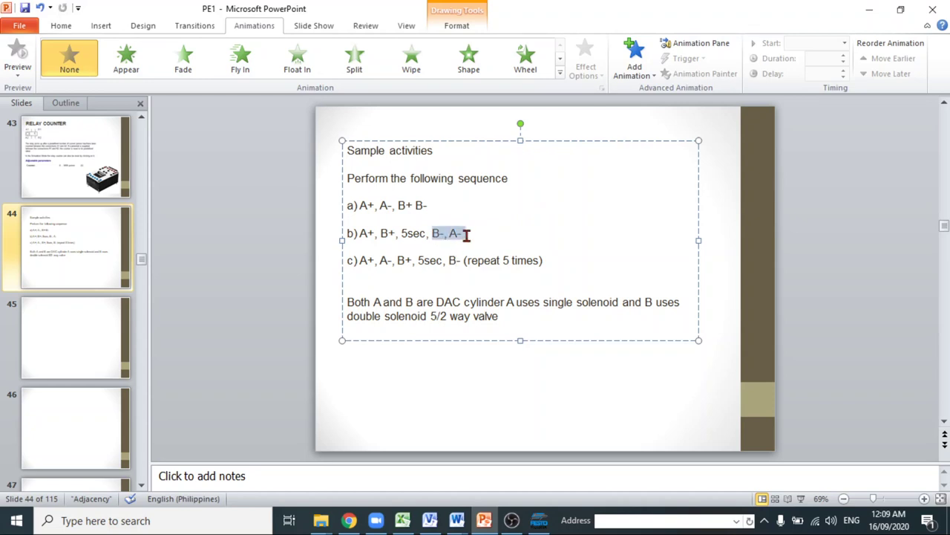
pyautogui.click(475, 245)
pyautogui.moveTo(349, 233); pyautogui.dragTo(467, 232)
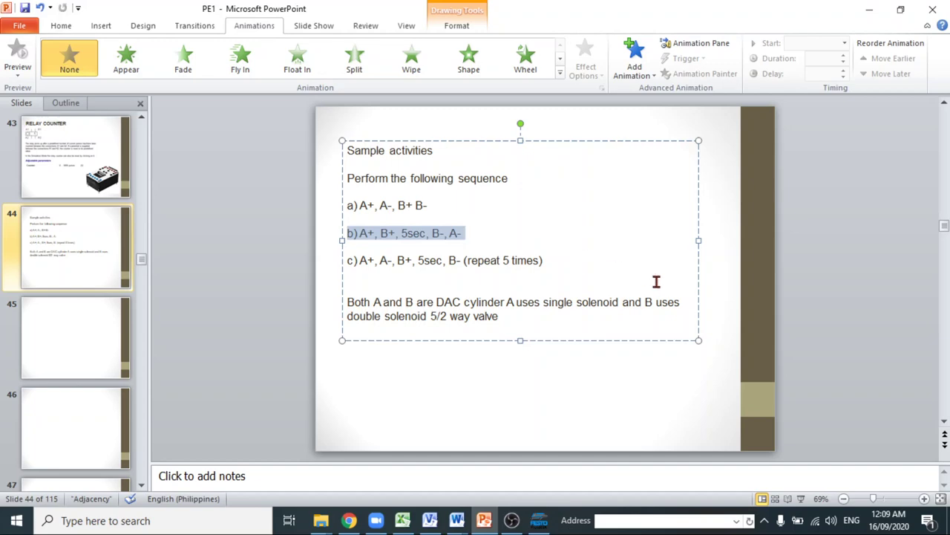